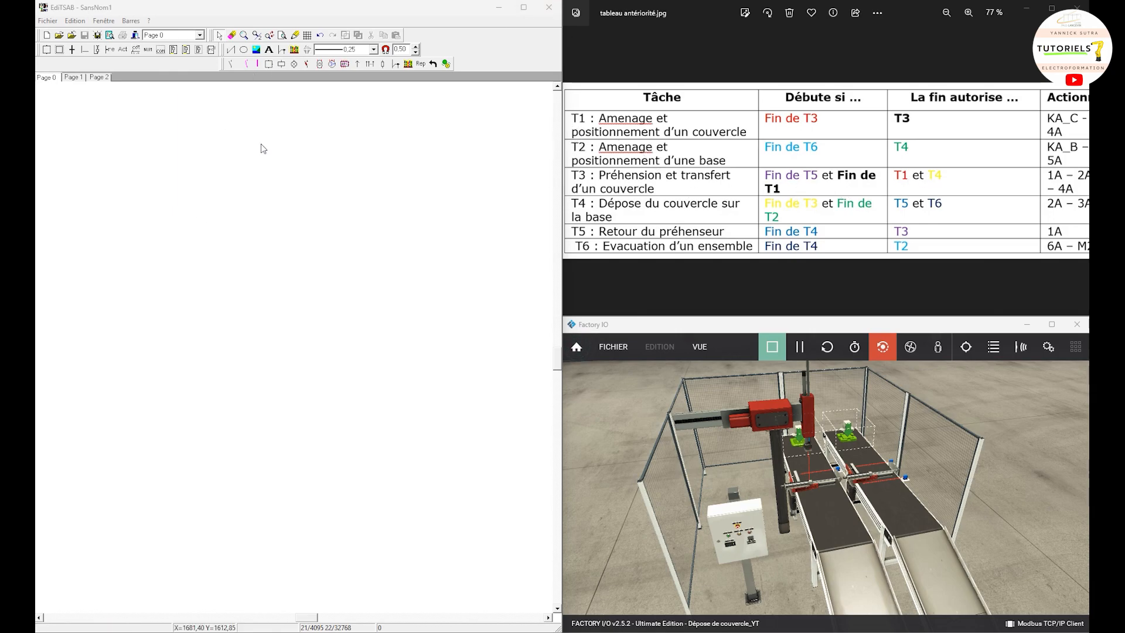
Step: Place a GRAFCET step on the blank page and give it the number 1 and the comment T1
click(59, 50)
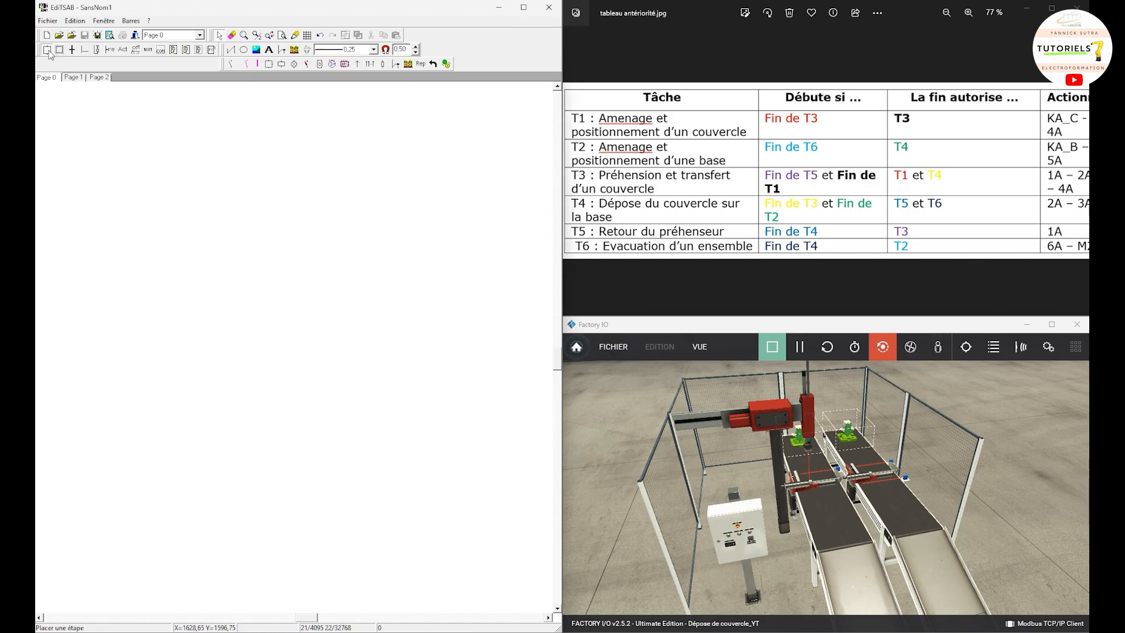
click(124, 224)
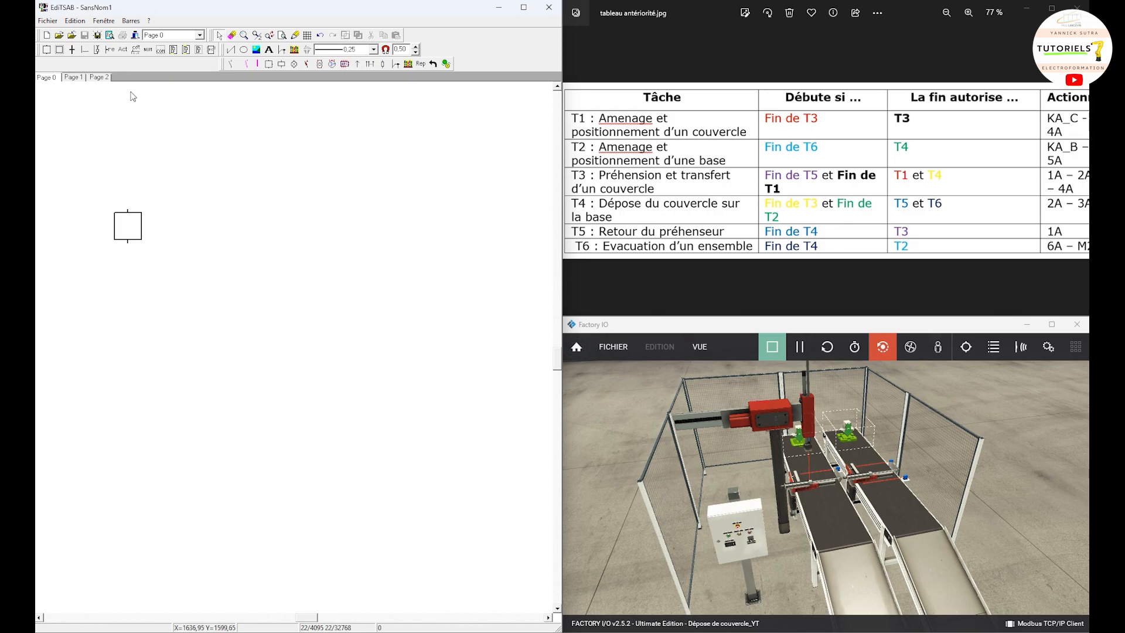
click(220, 36)
double_click(127, 226)
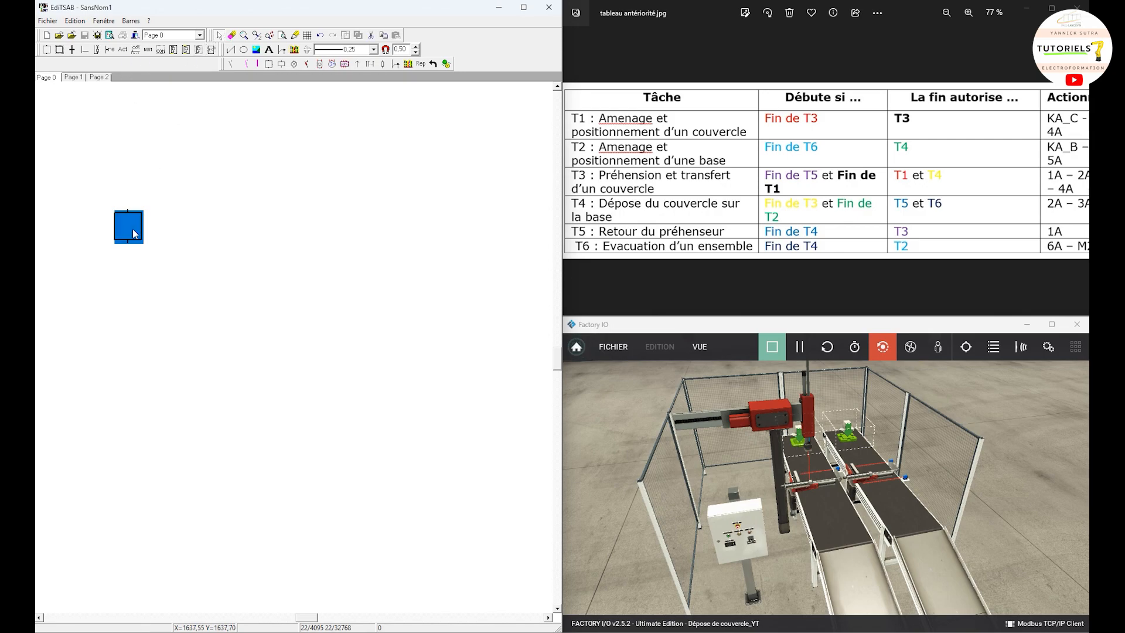
click(440, 254)
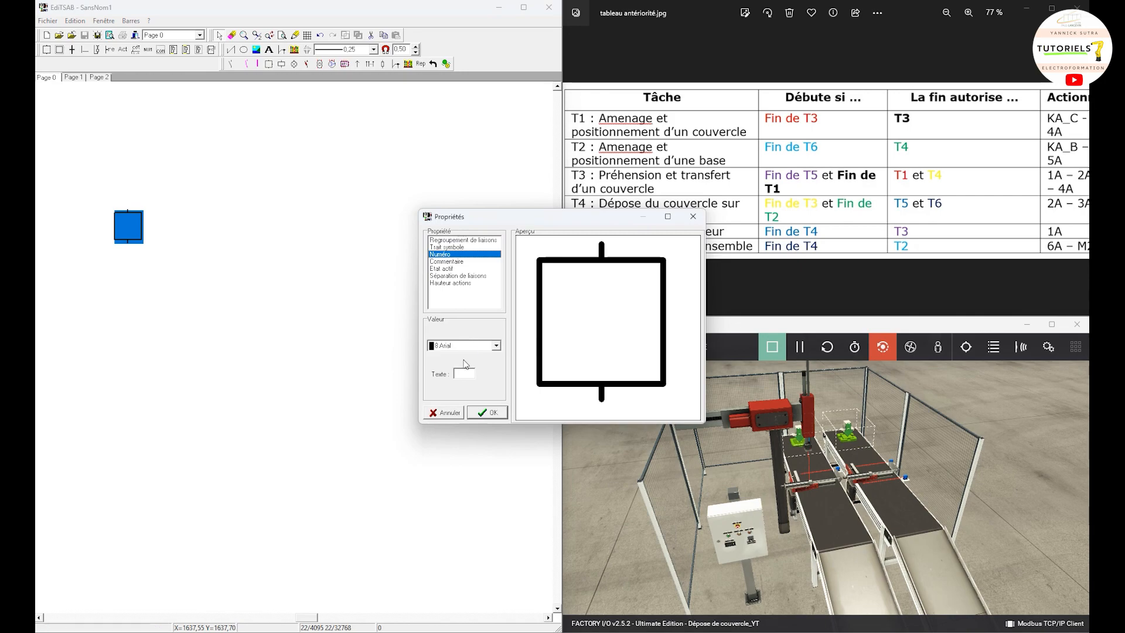
click(460, 373)
text(1)
click(449, 261)
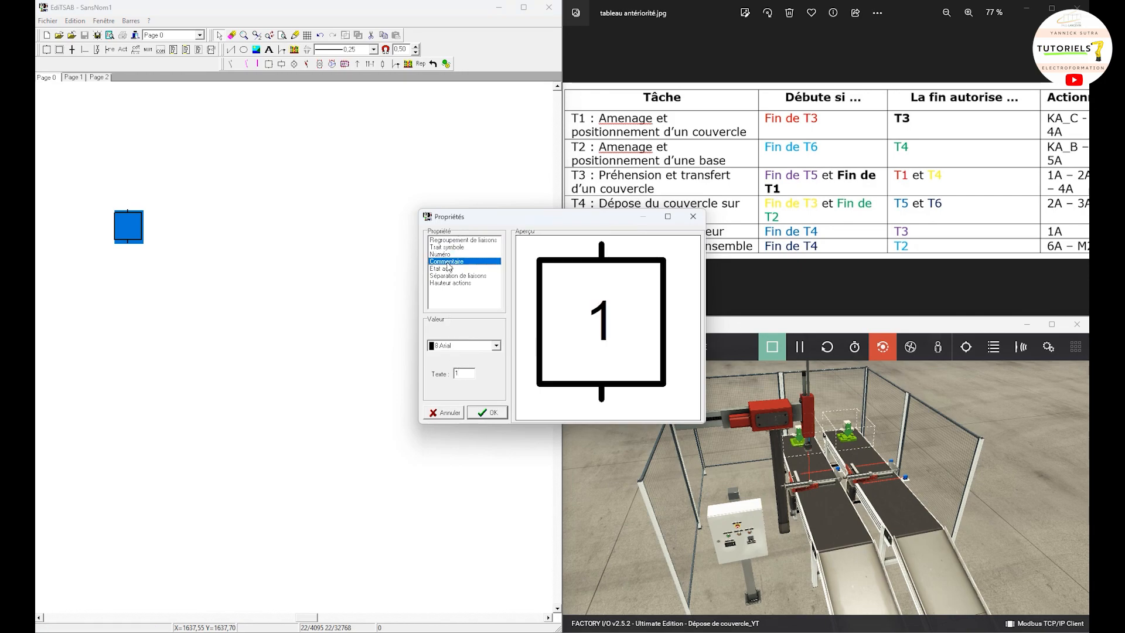
click(460, 372)
text(T1)
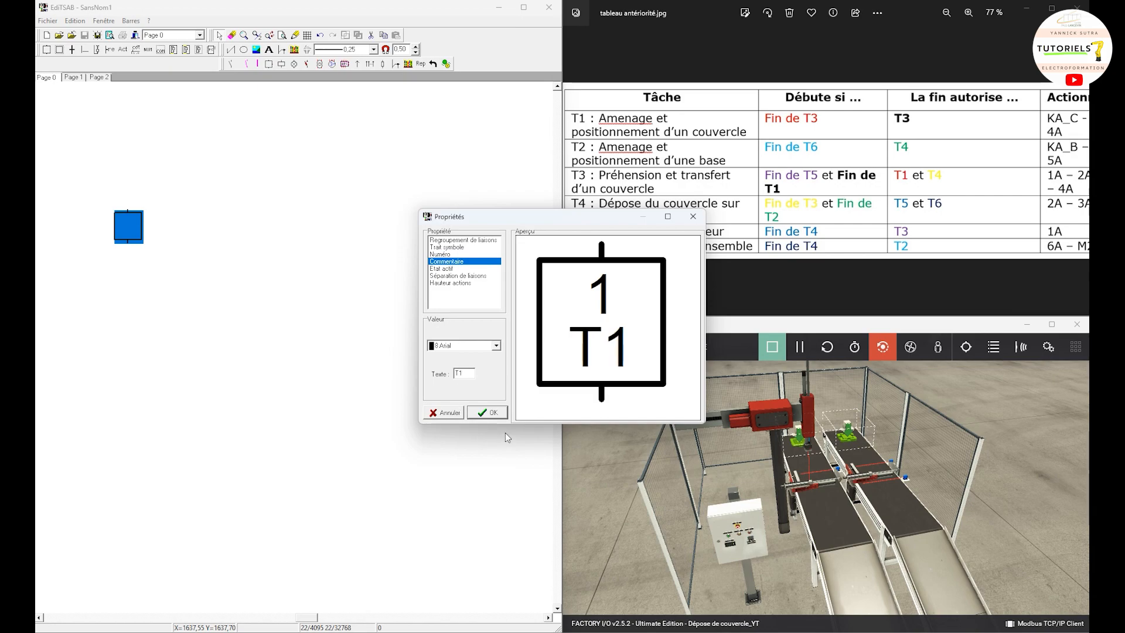
click(493, 414)
drag(244, 303, 135, 112)
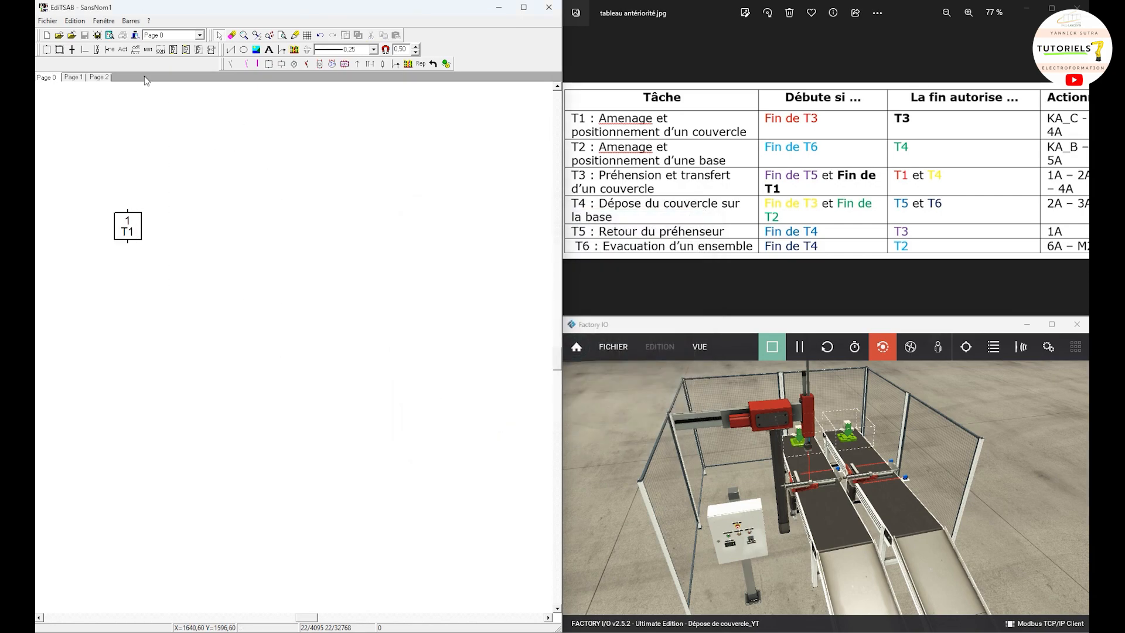
Step: Attach a comment-type action reading "Amenage et positionnement d'un couvercle", including the quotation marks, to step 1
click(124, 50)
click(124, 51)
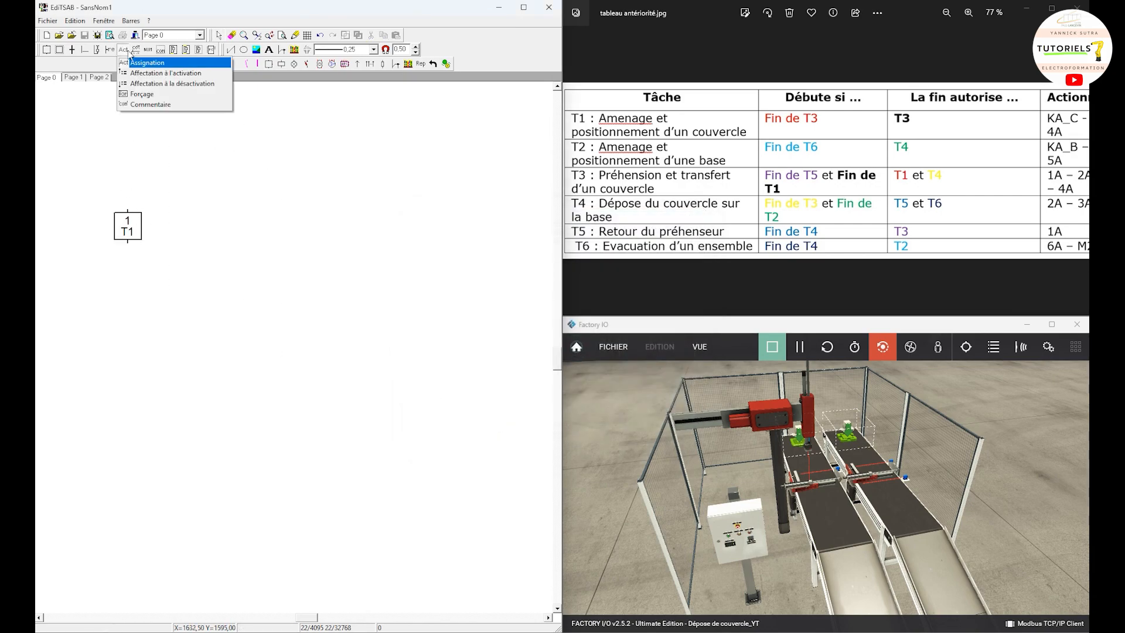
click(151, 104)
click(134, 222)
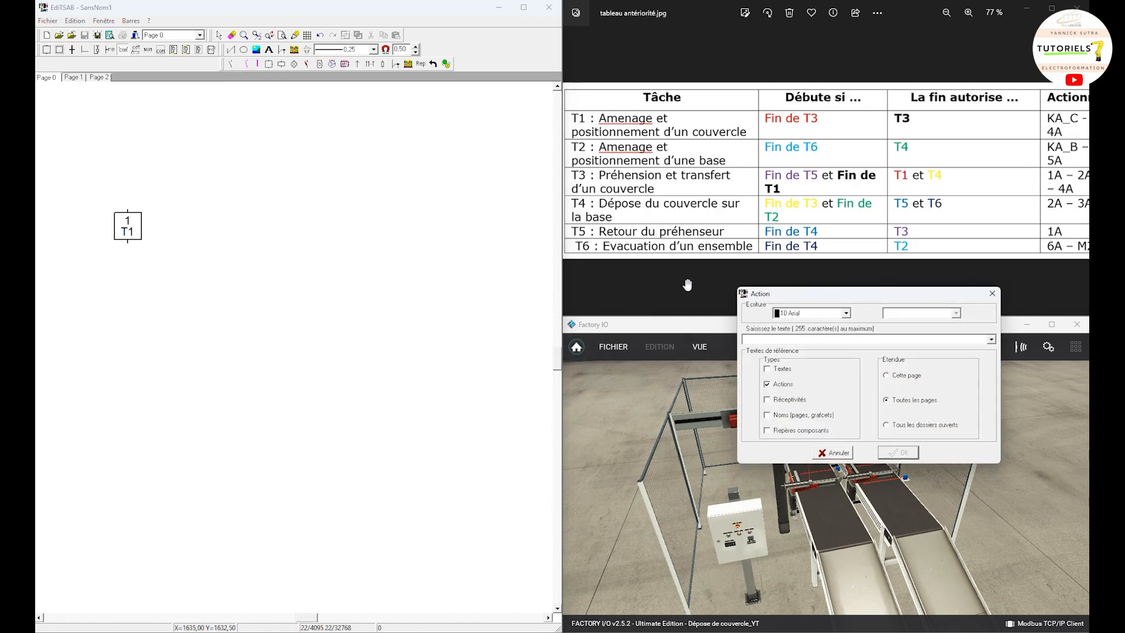
text("Ame)
key(BackSpace)
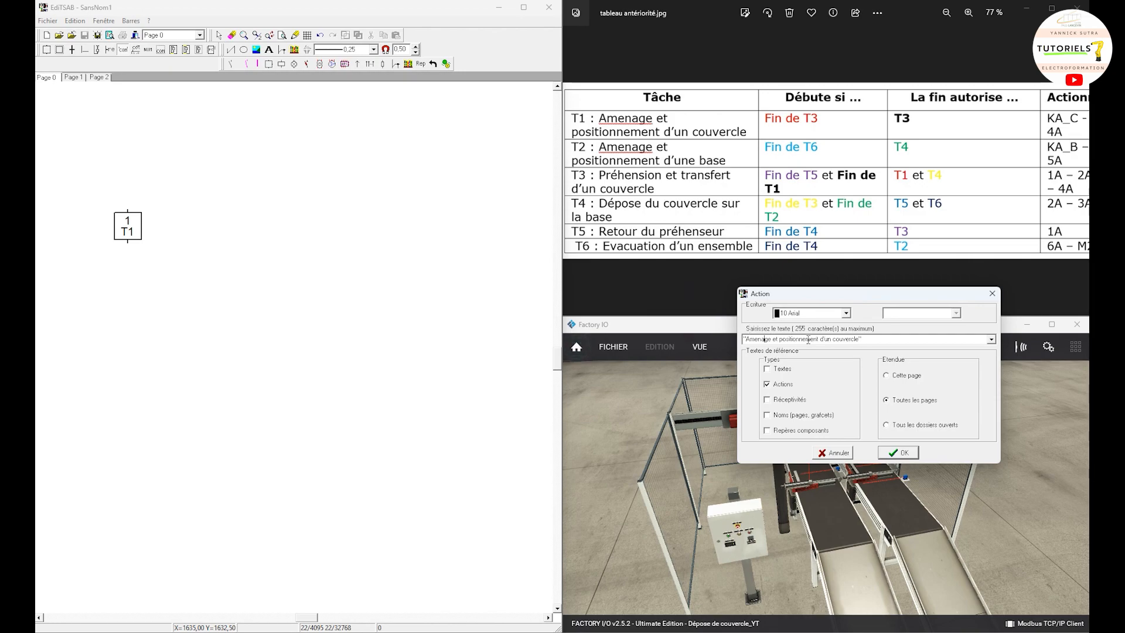
drag(884, 340, 684, 346)
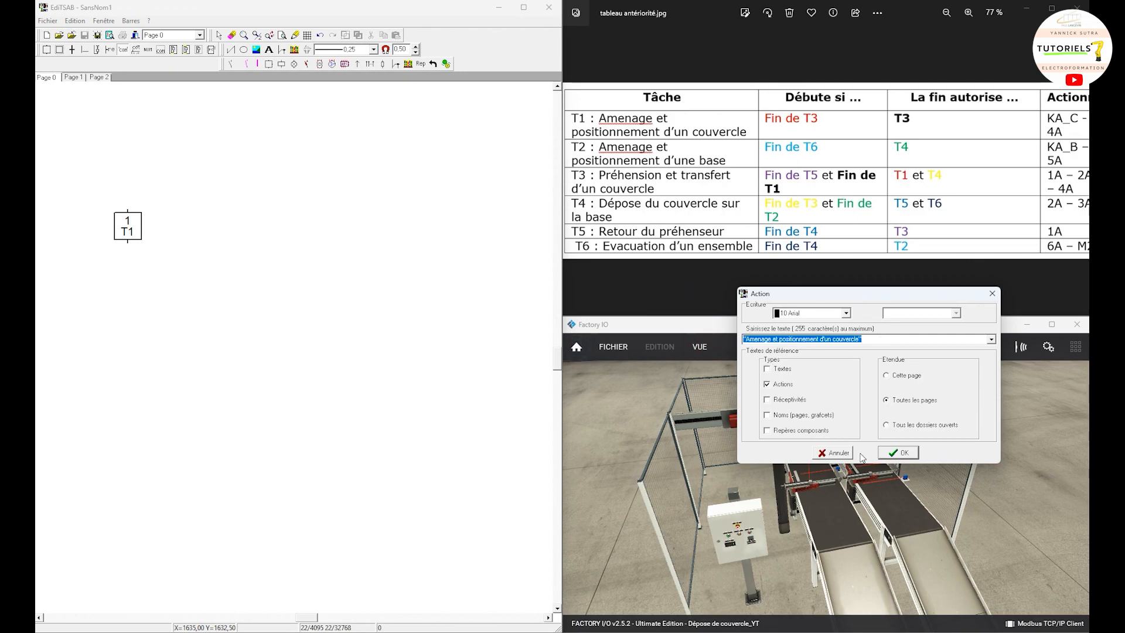
click(902, 452)
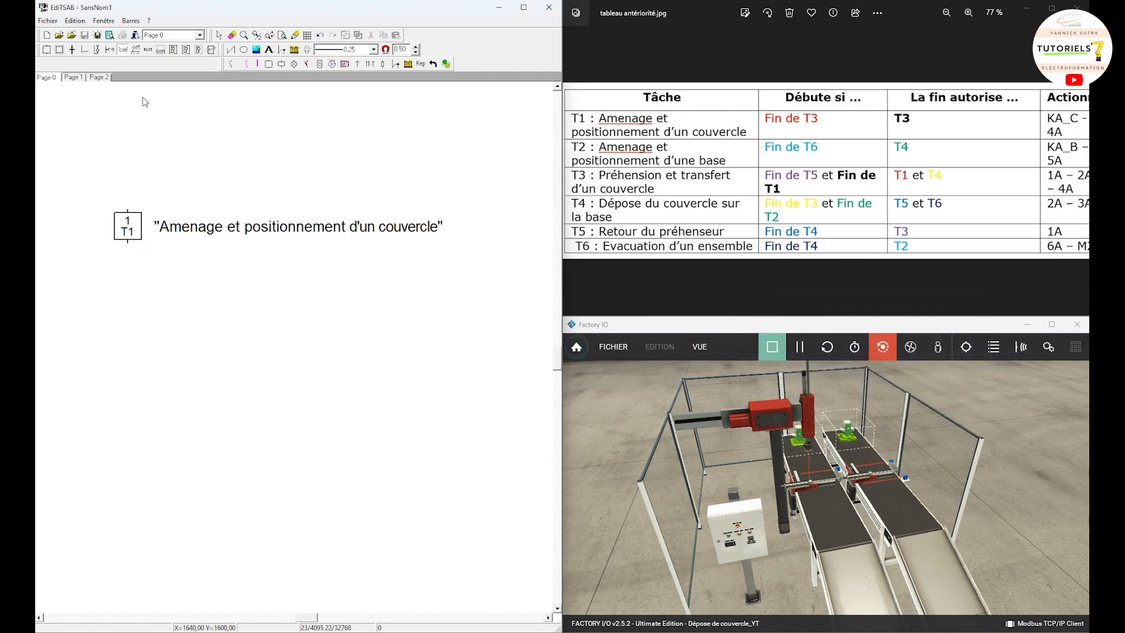
Step: Place a transition directly above step 1 and give it the always-true receptivity 1
click(72, 50)
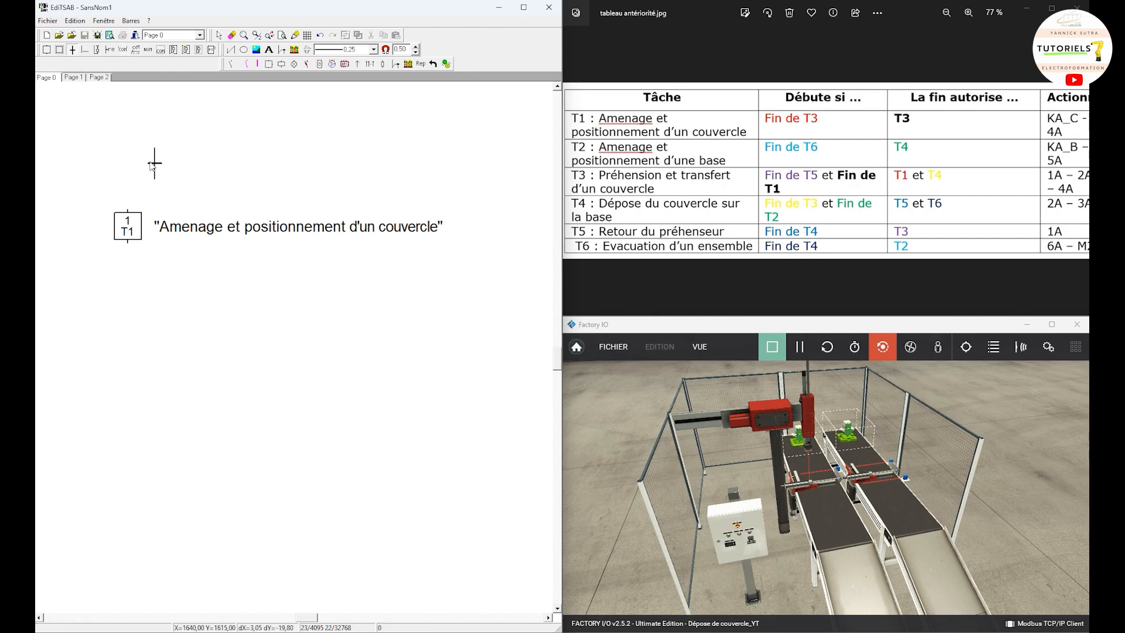
click(127, 189)
key(Escape)
click(128, 190)
click(109, 51)
click(128, 190)
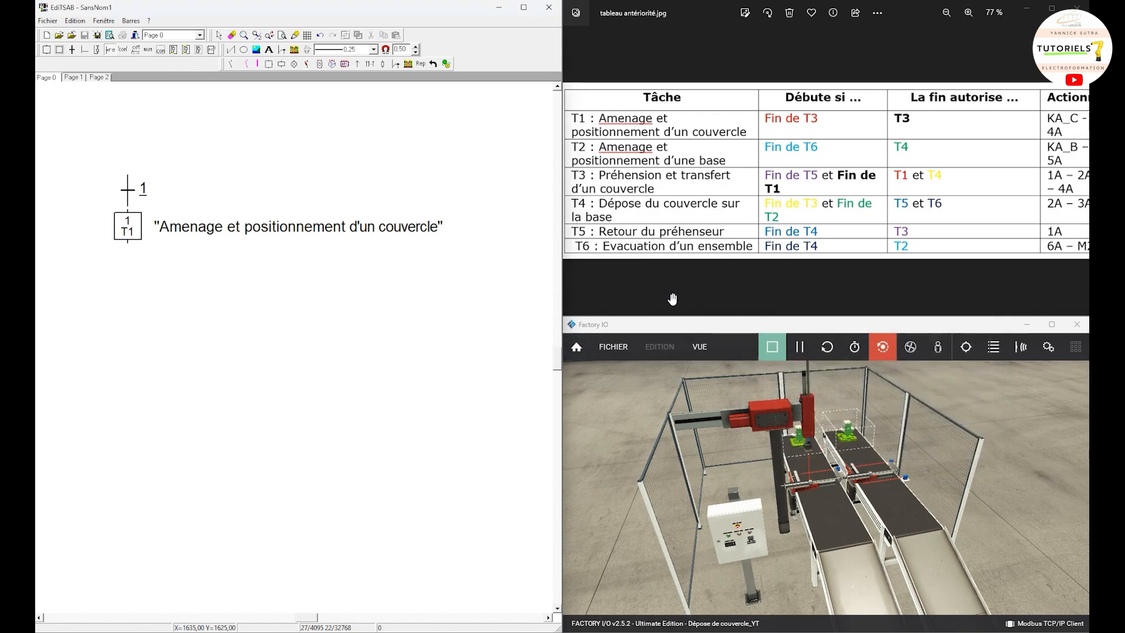
Step: Place a step numbered 3.1 above the upper transition and link it through that transition to step 1
click(46, 51)
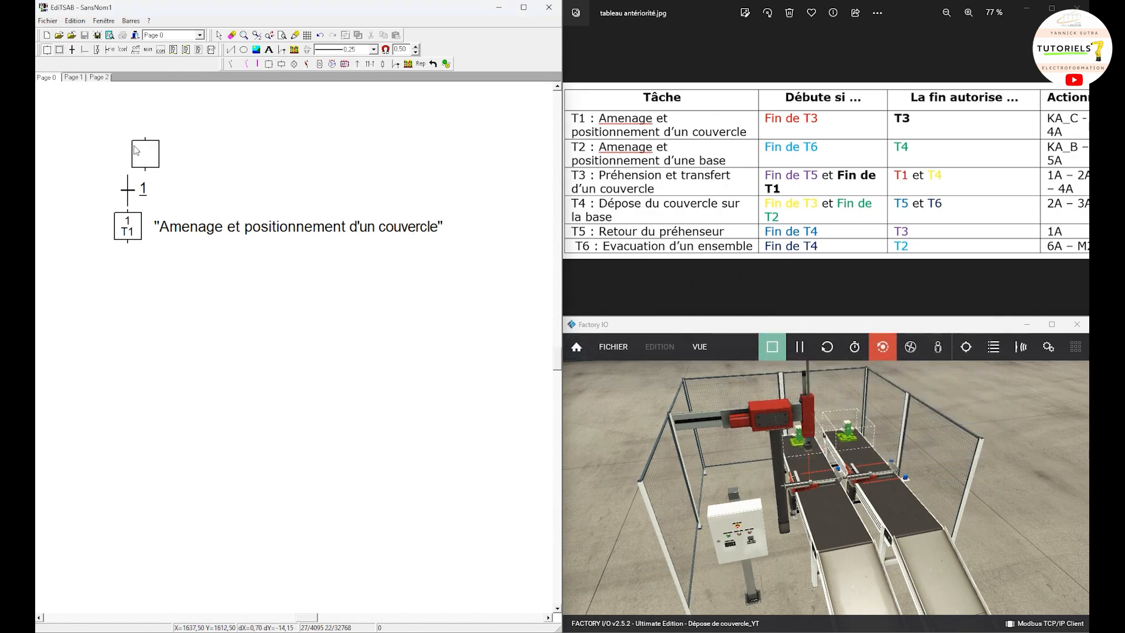
click(116, 145)
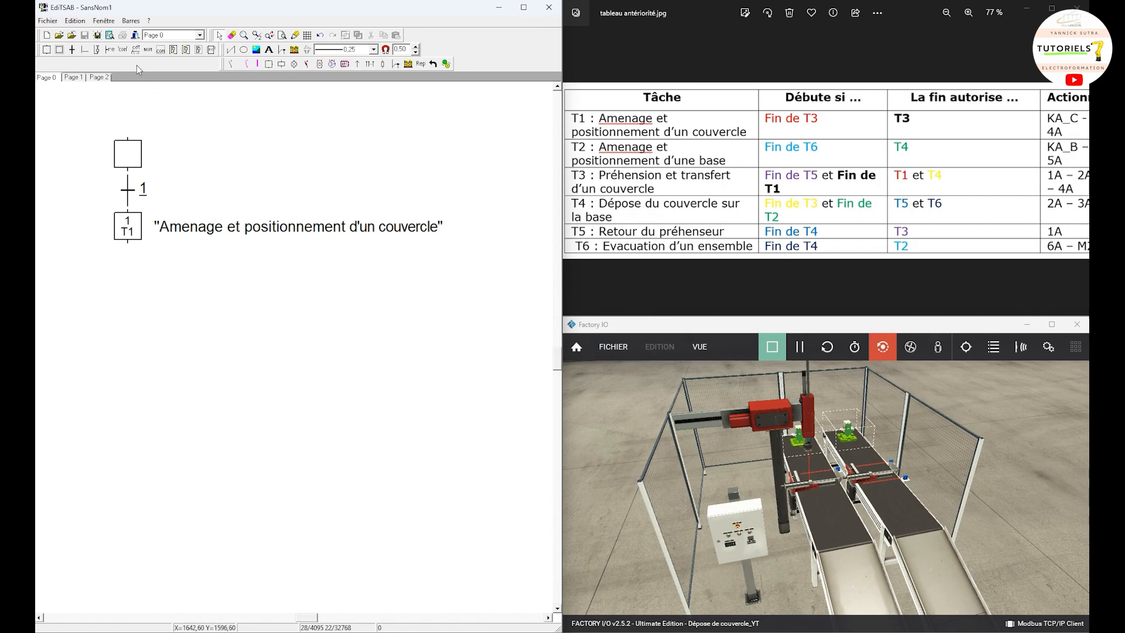
double_click(132, 156)
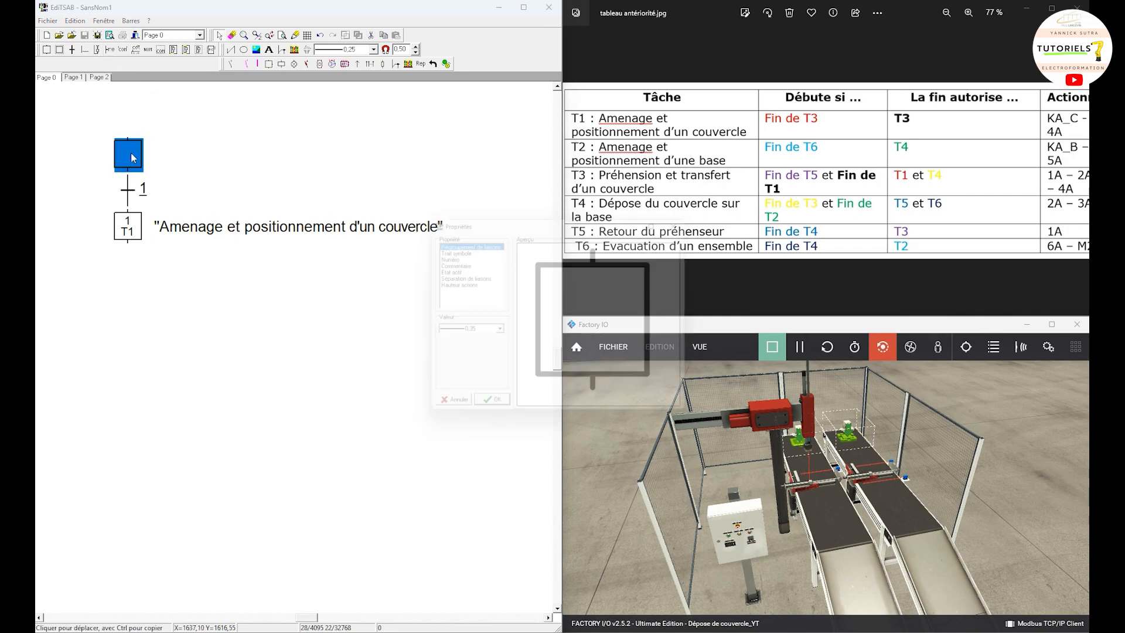
click(446, 255)
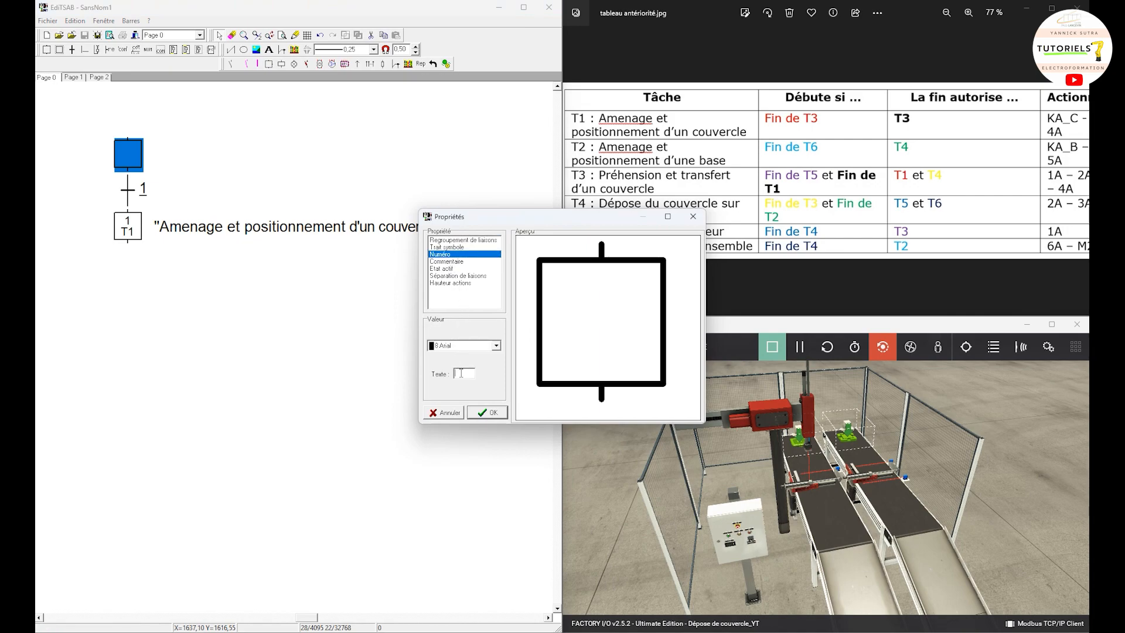
text(3.1)
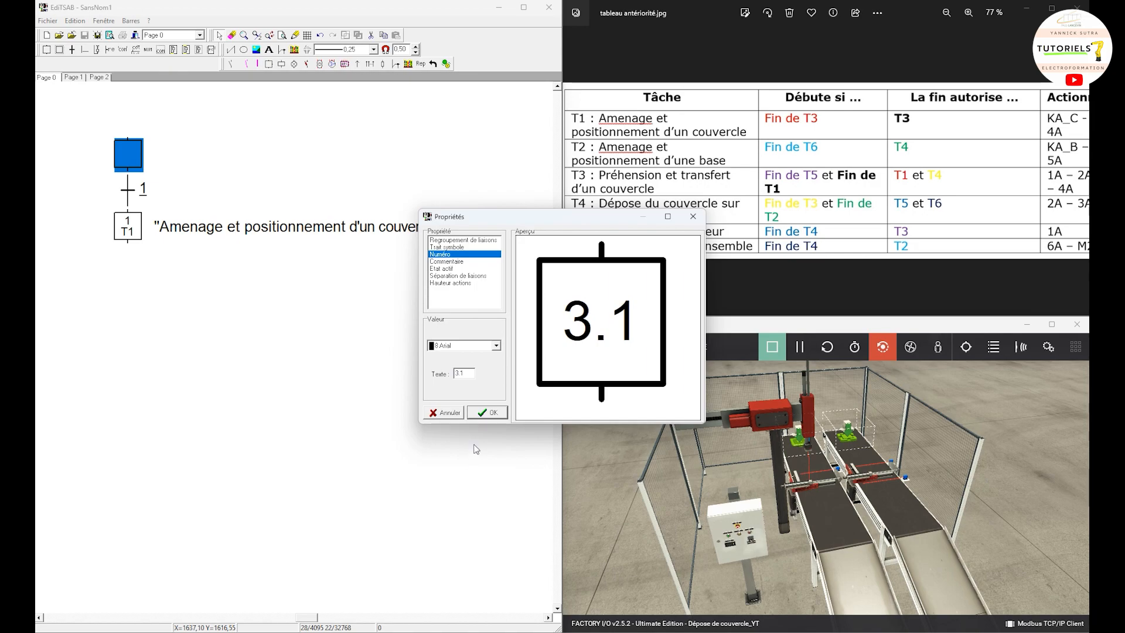
click(488, 413)
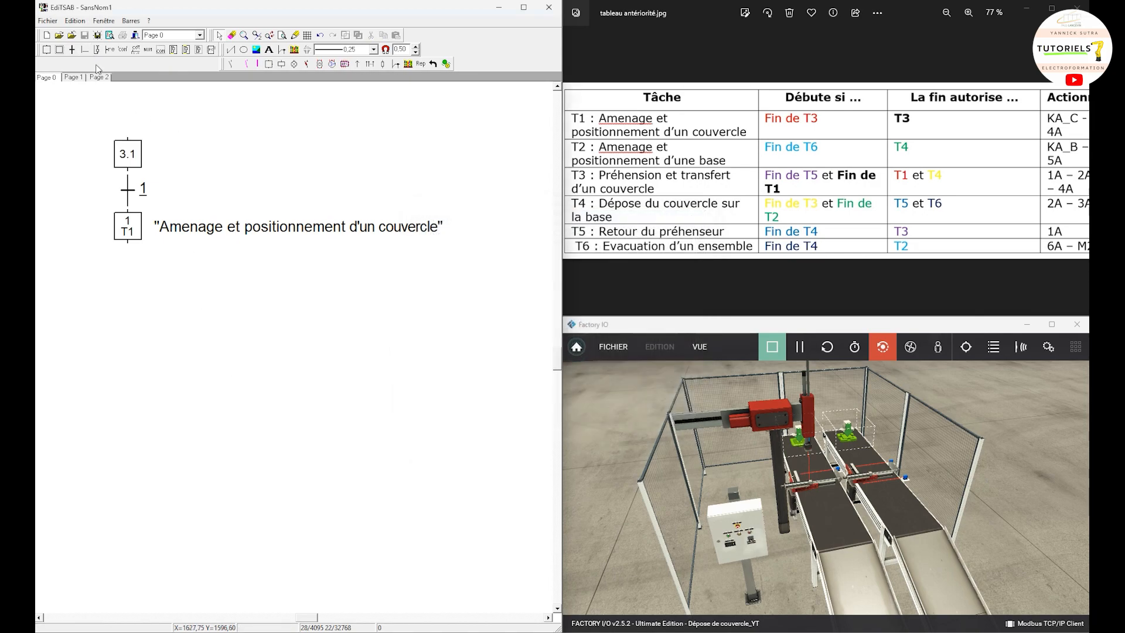
click(131, 152)
drag(193, 162, 188, 87)
Step: Place a transition directly below step 1 and give it the receptivity "fin de T1"
click(72, 49)
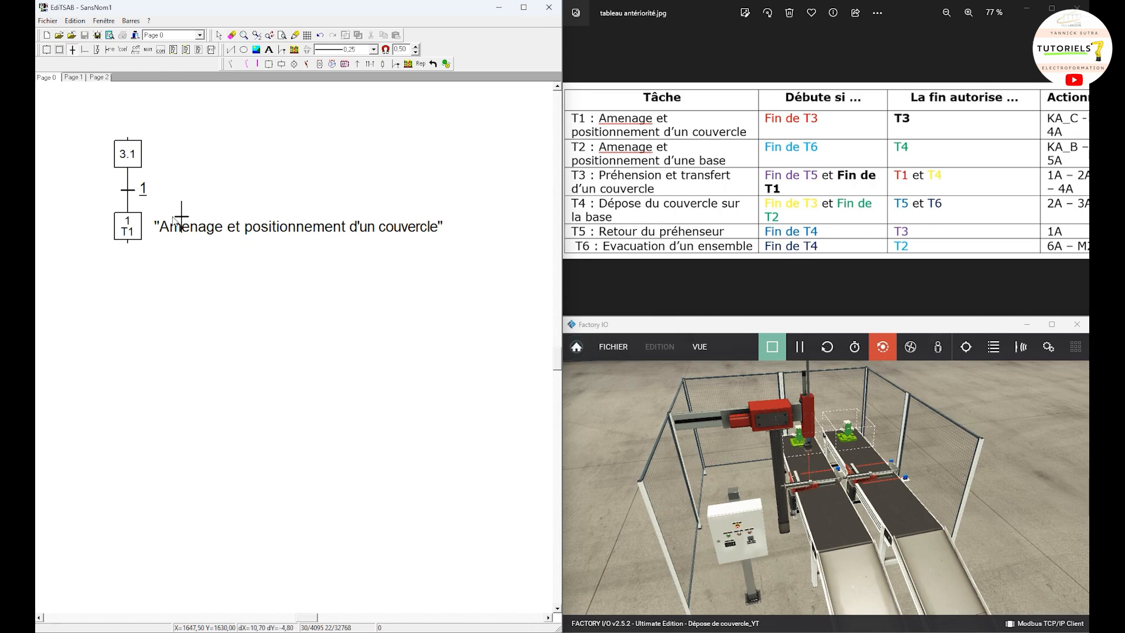
click(128, 261)
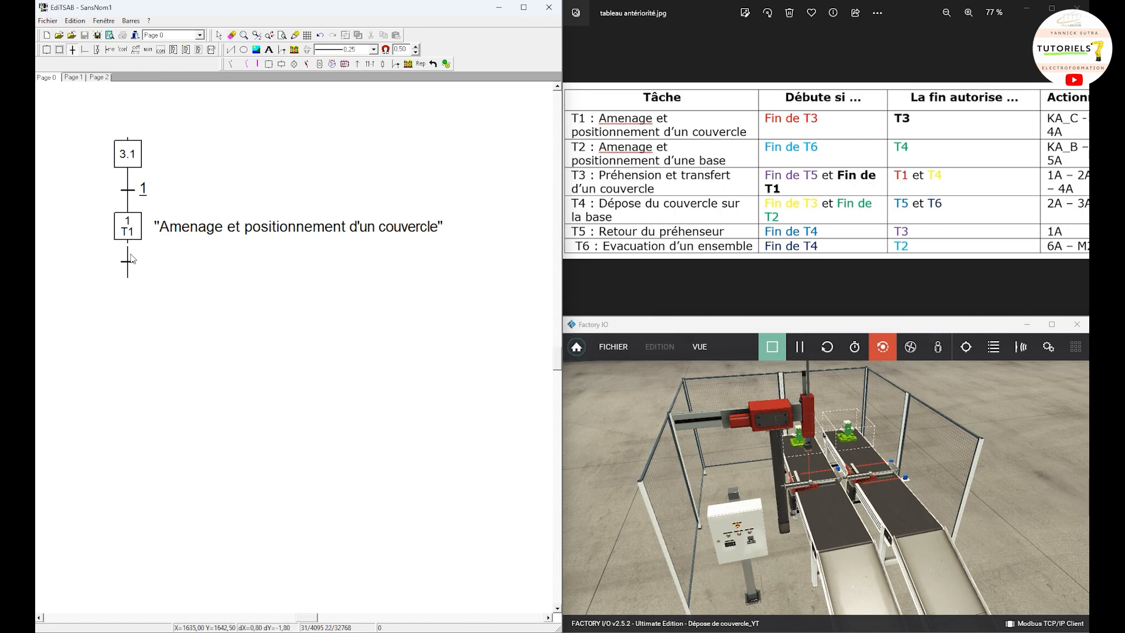
click(131, 258)
click(110, 49)
click(130, 264)
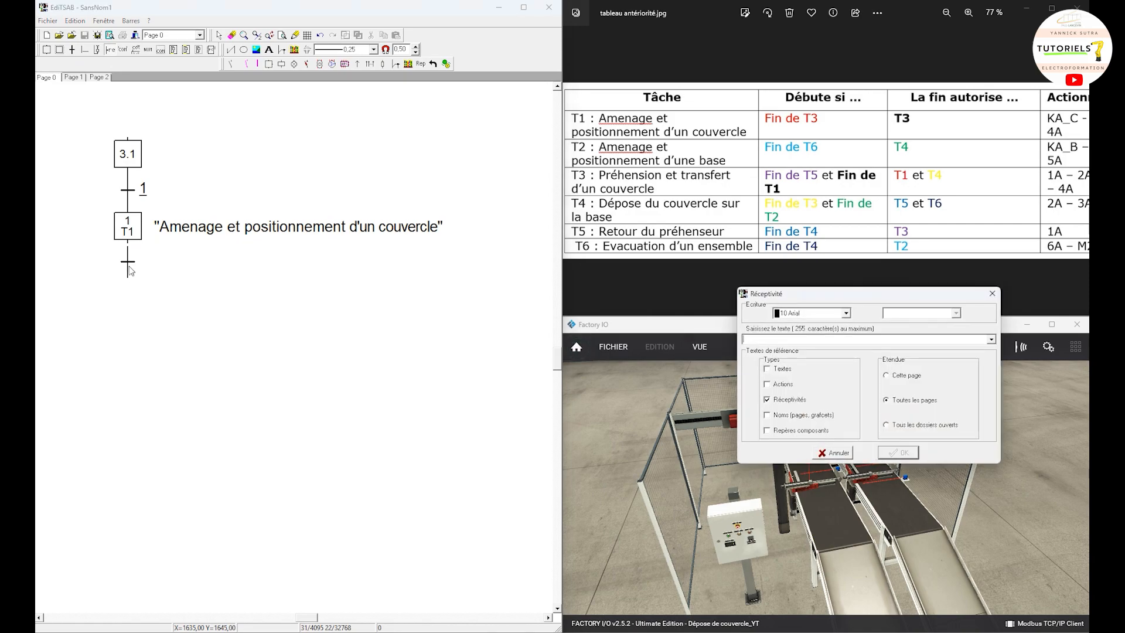
text(fin de T1)
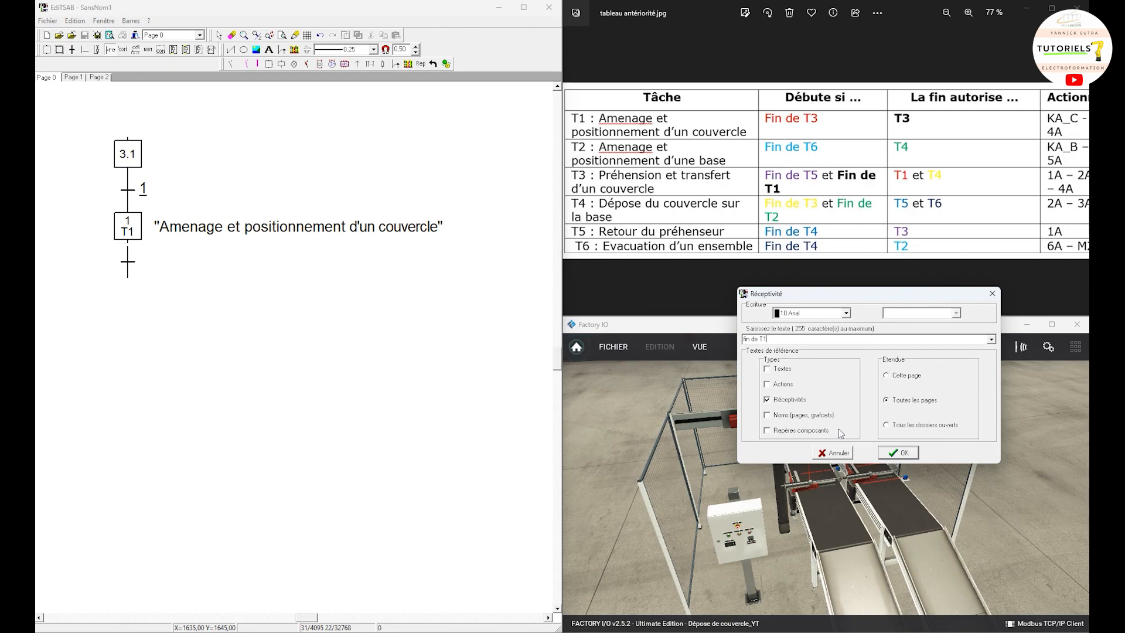
click(905, 453)
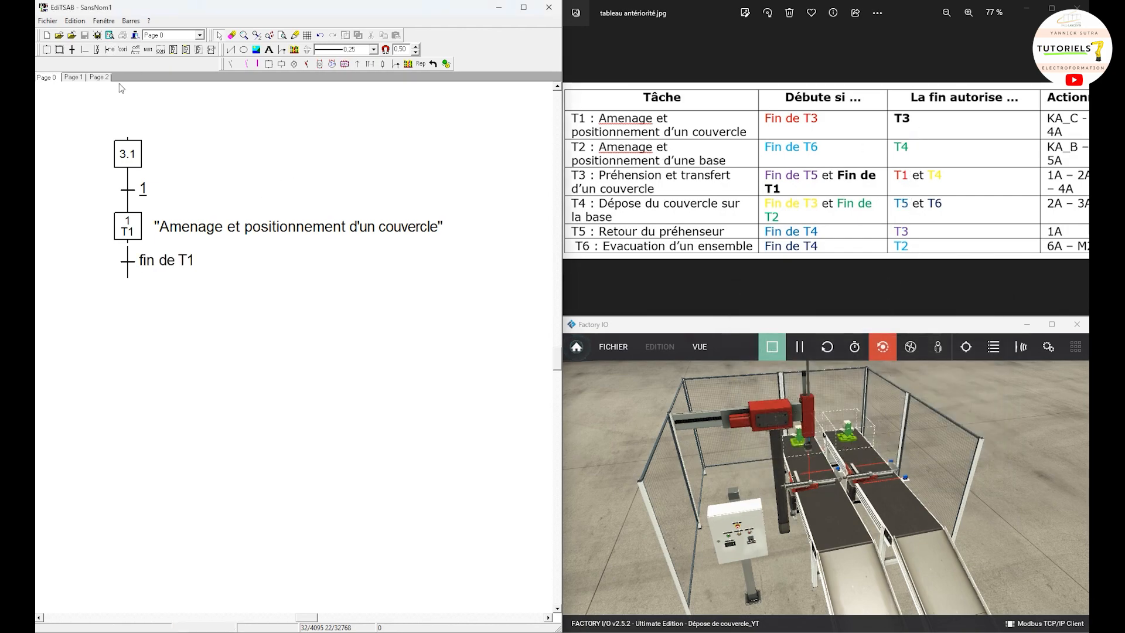
Step: Place a step below the "fin de T1" transition and number it 1.3
click(46, 49)
click(124, 297)
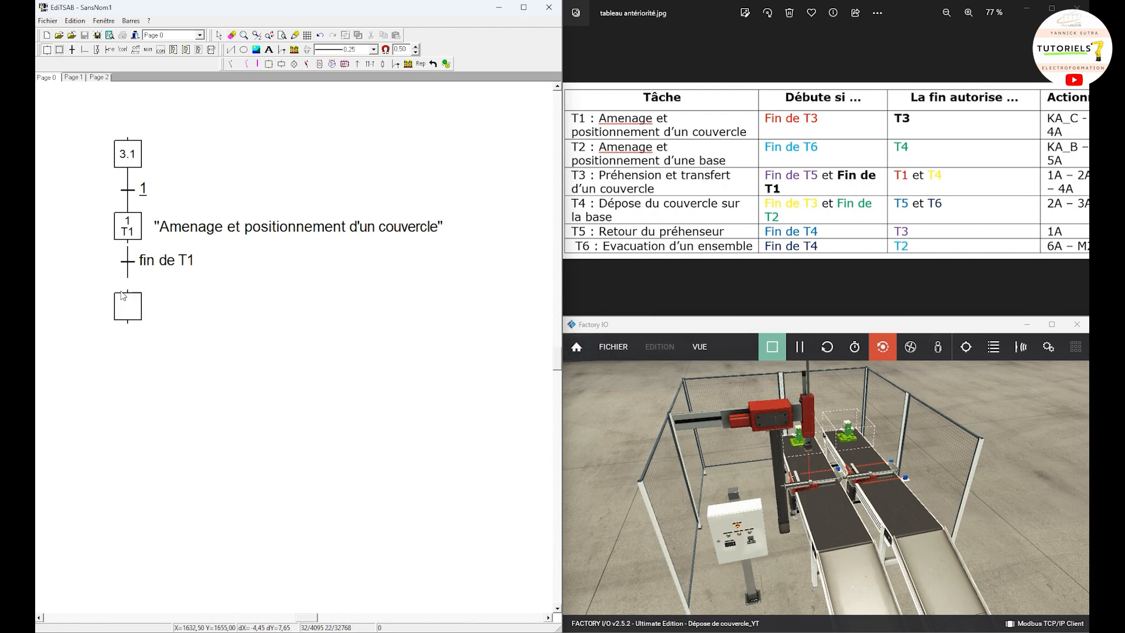
click(123, 293)
right_click(159, 295)
click(131, 296)
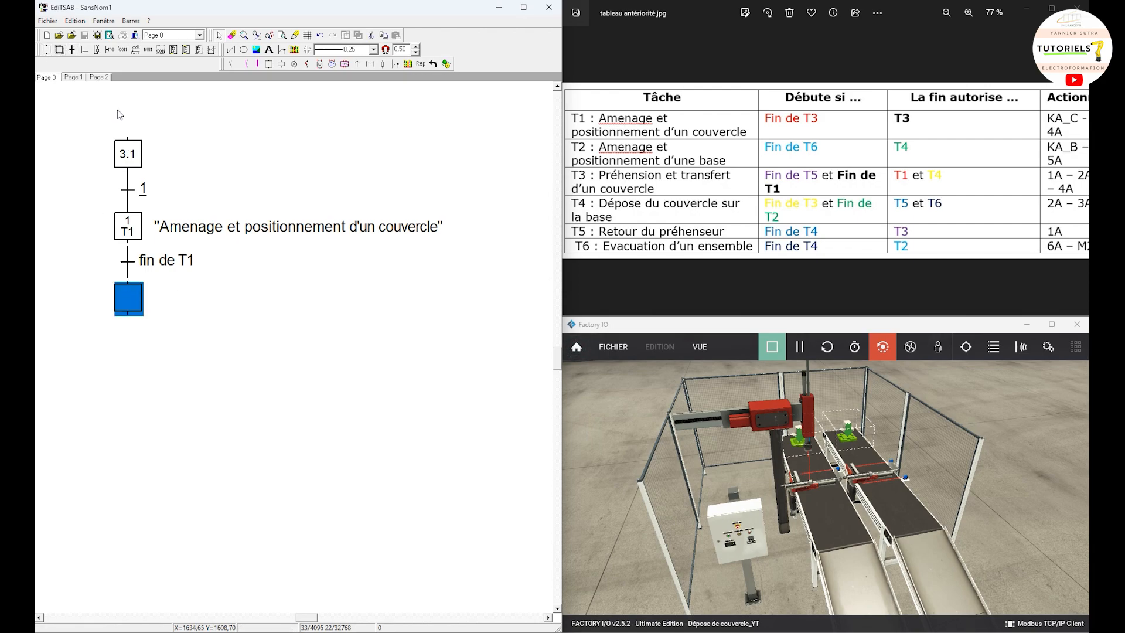
click(205, 343)
double_click(125, 304)
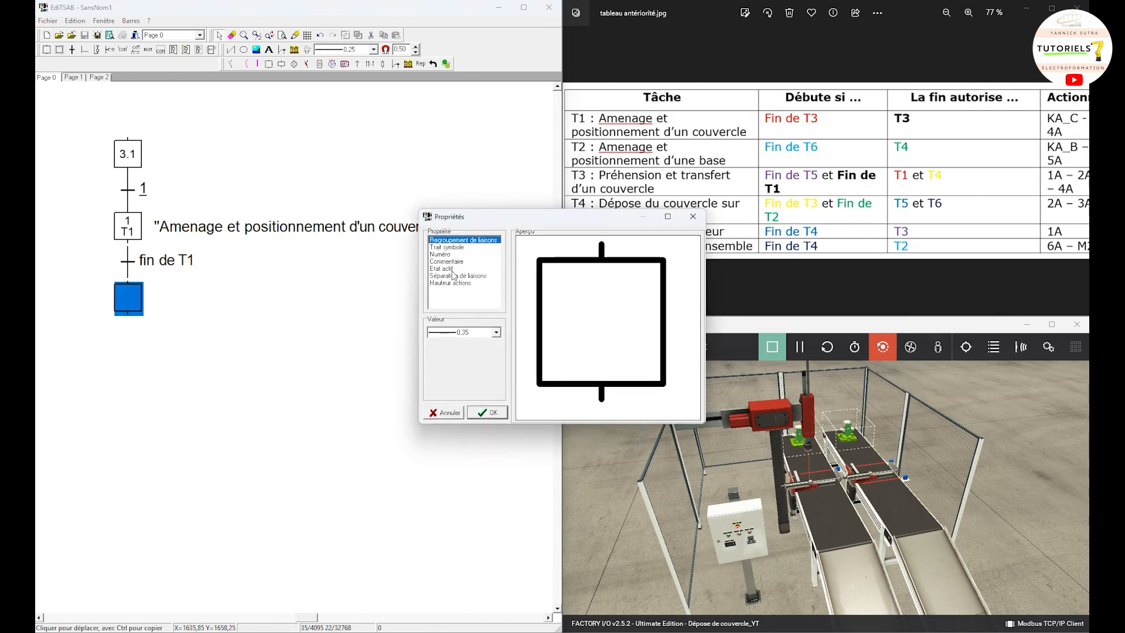
click(447, 254)
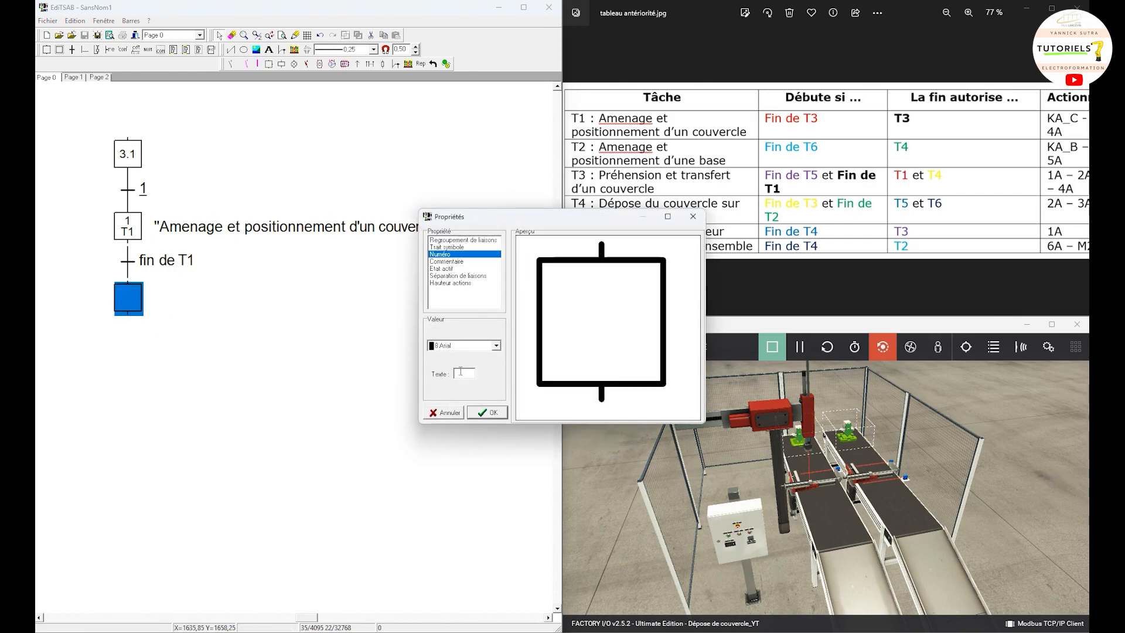
click(461, 372)
text(1.3)
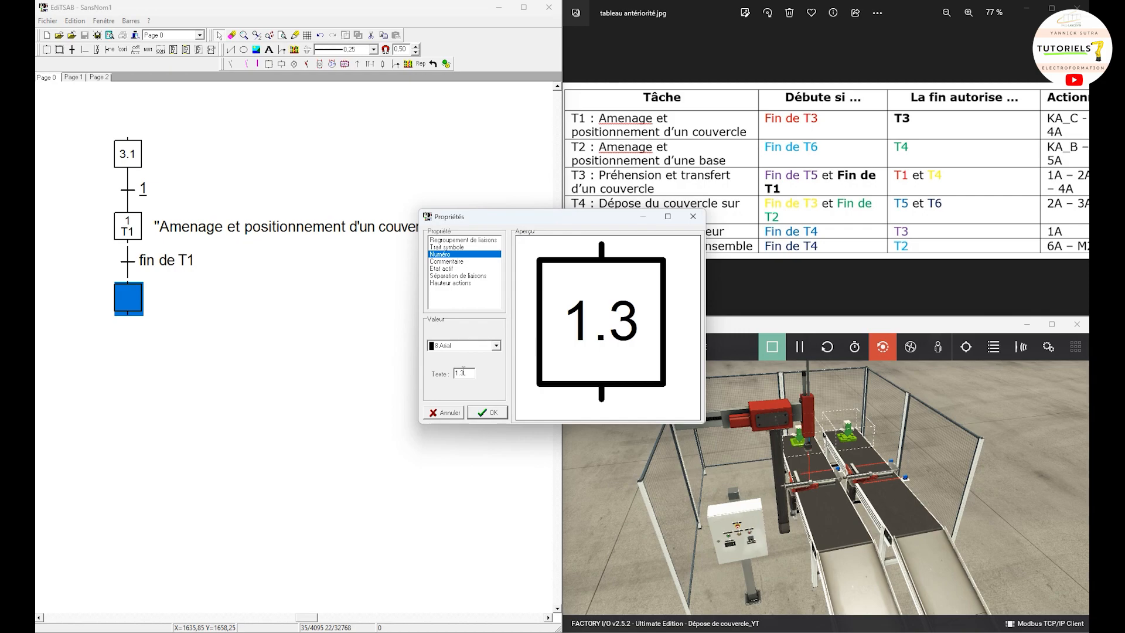
click(489, 412)
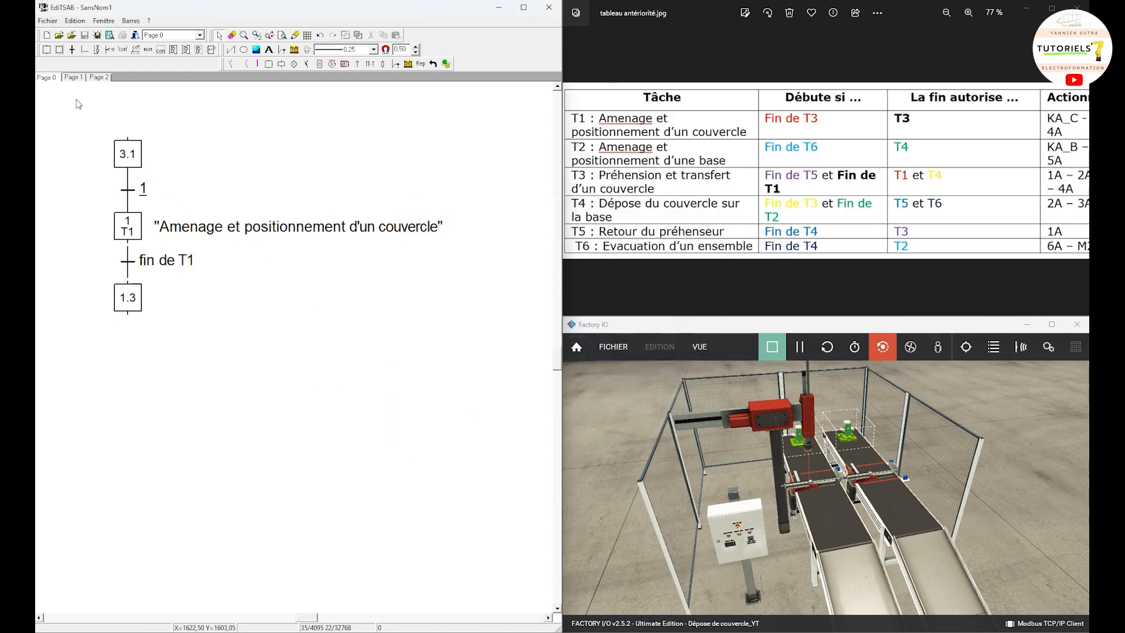
Step: Draw the links from step 1 through the "fin de T1" transition to step 1.3
click(128, 234)
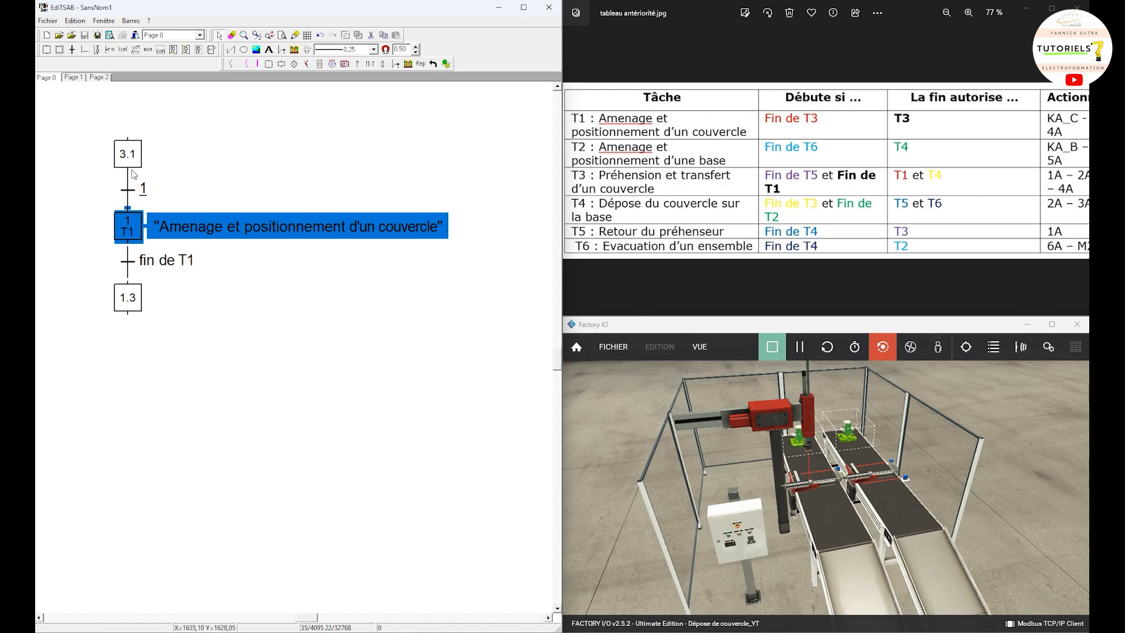
click(85, 50)
drag(128, 257, 125, 294)
right_click(292, 303)
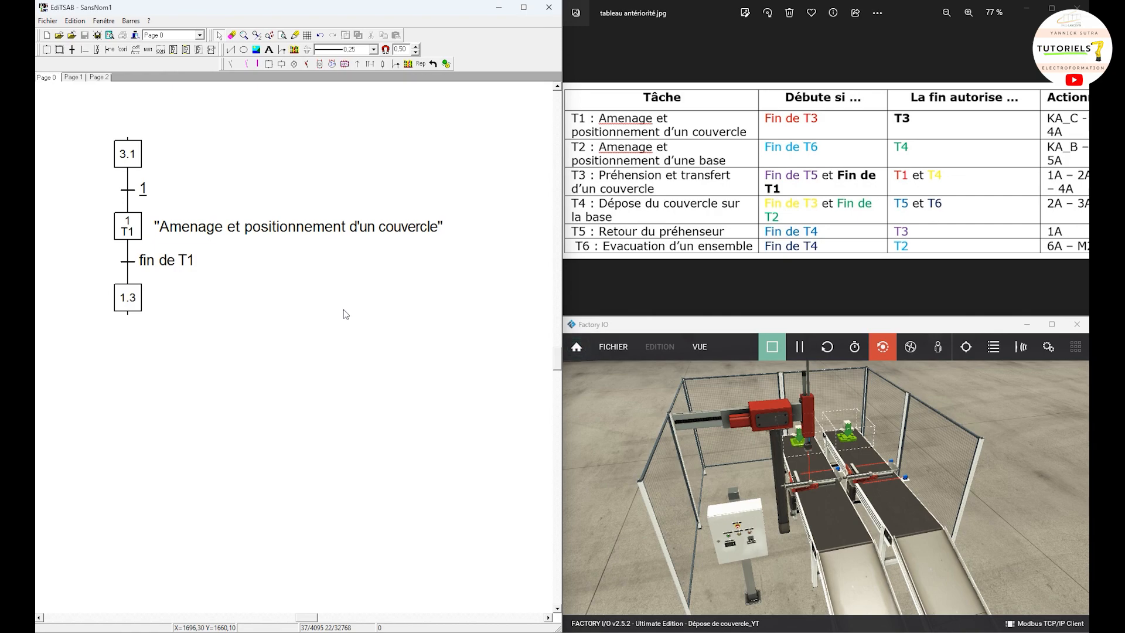
Step: Copy the complete T1 grafcet and paste the duplicate beside the original on the same page
drag(414, 368, 90, 125)
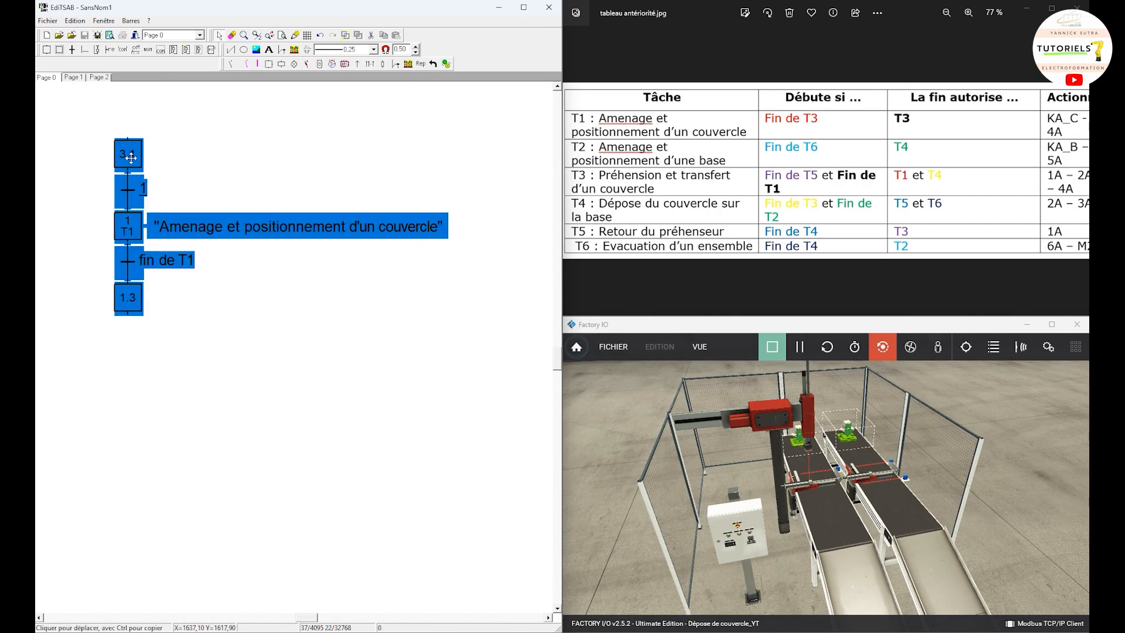
right_click(131, 158)
key(Escape)
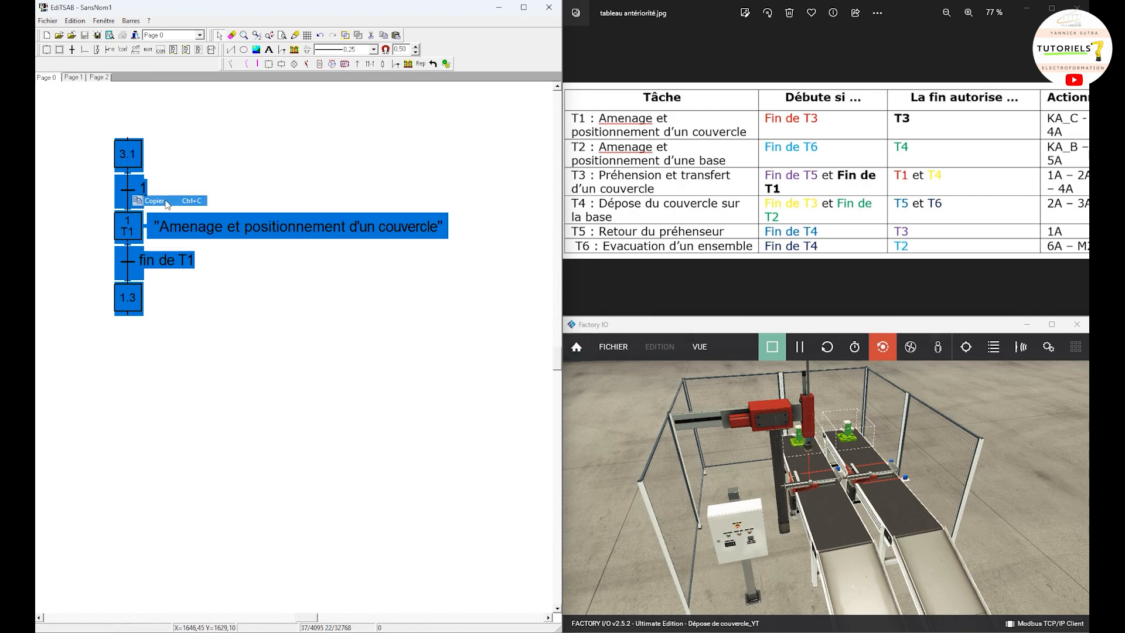
scroll(298, 466, up, 1)
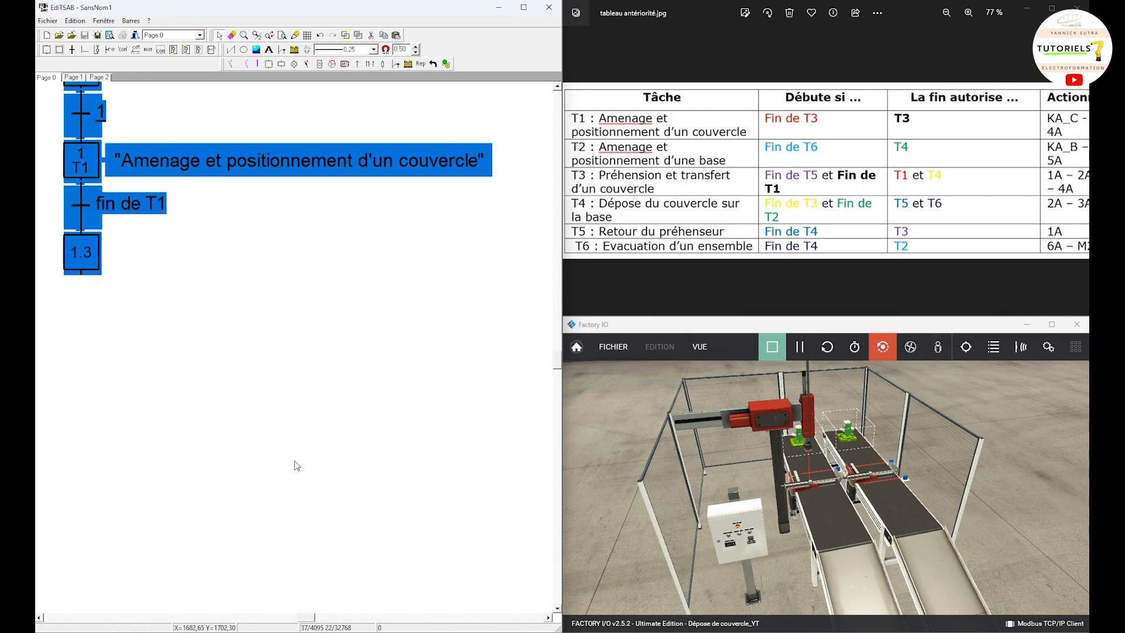
scroll(302, 439, down, 2)
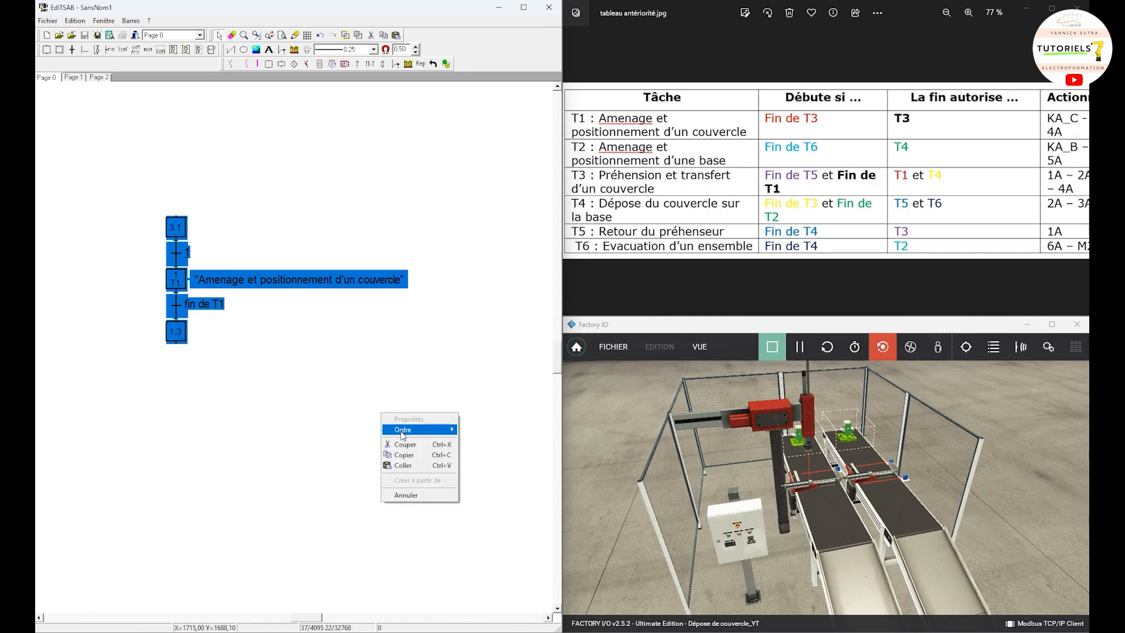
click(404, 466)
drag(104, 185, 435, 243)
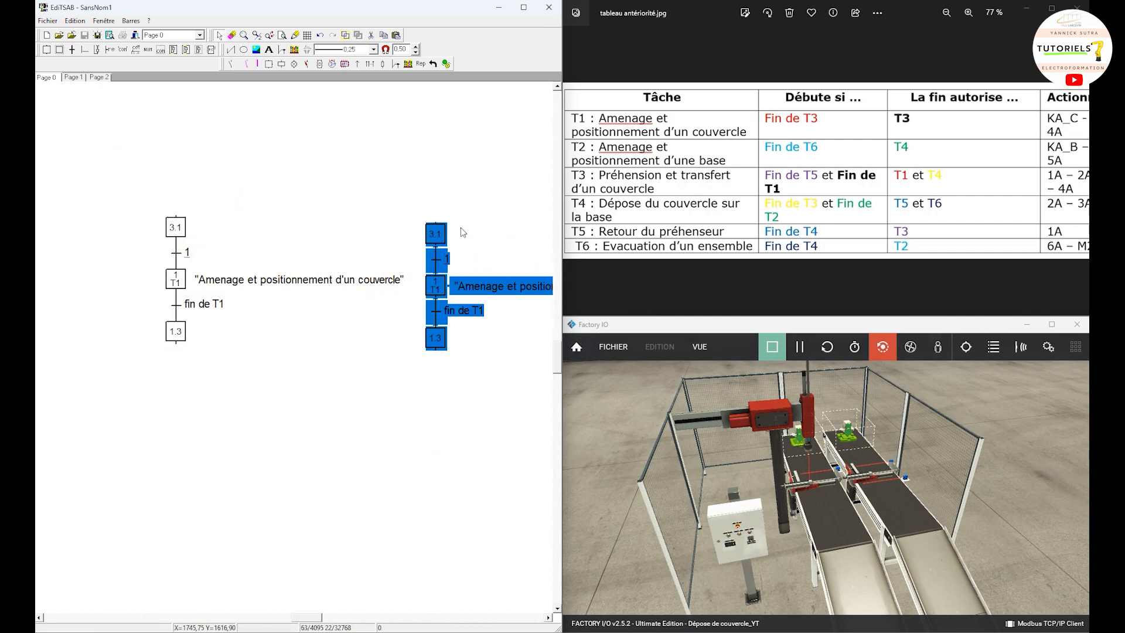
click(460, 227)
Step: Renumber the duplicate's middle step as 2 and set its comment to T2
click(434, 291)
double_click(434, 292)
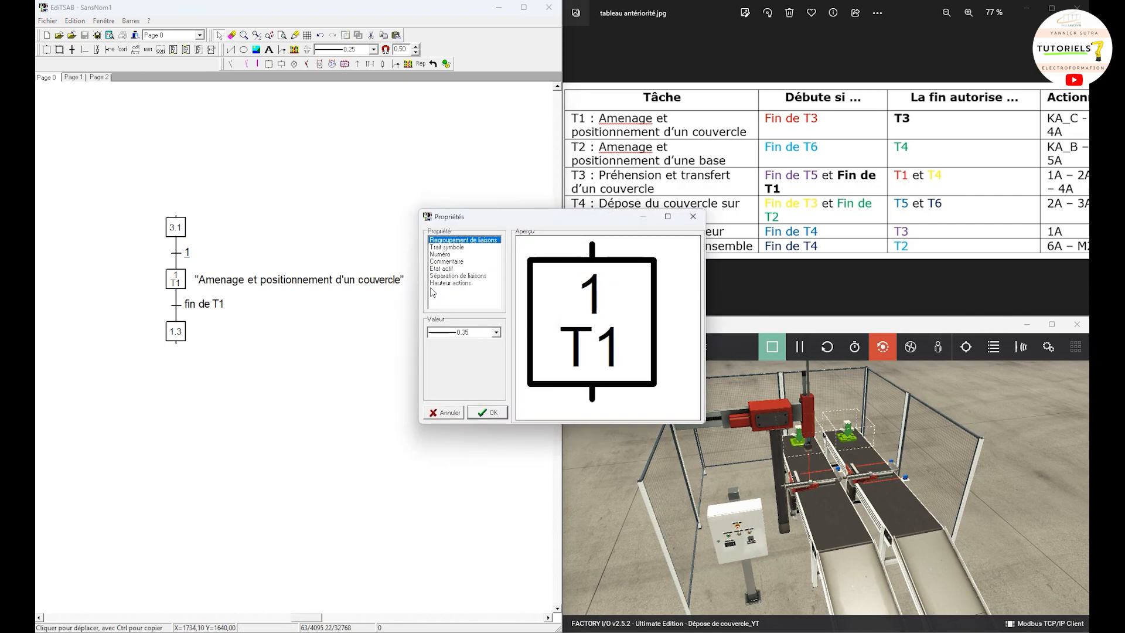
click(443, 256)
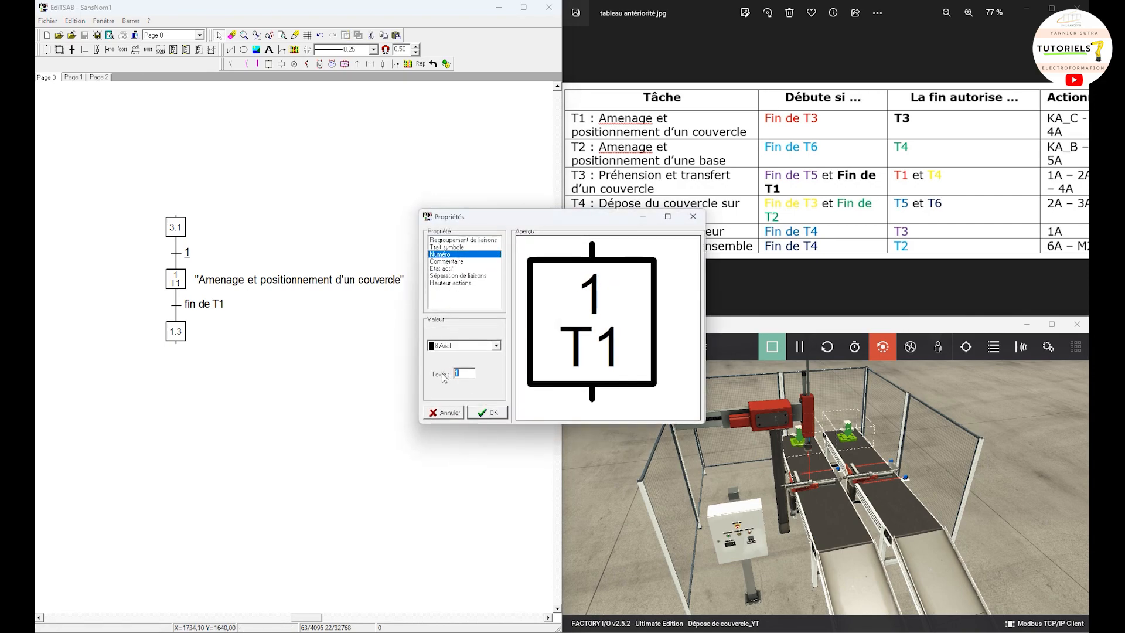
text(2)
click(451, 261)
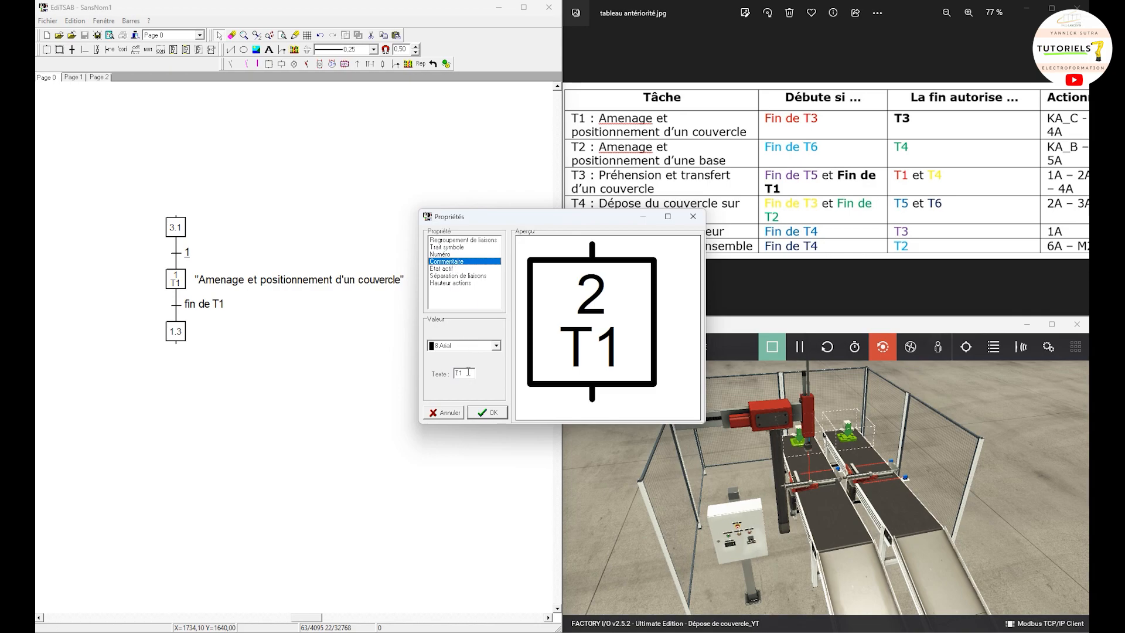
key(BackSpace)
text(2)
click(487, 413)
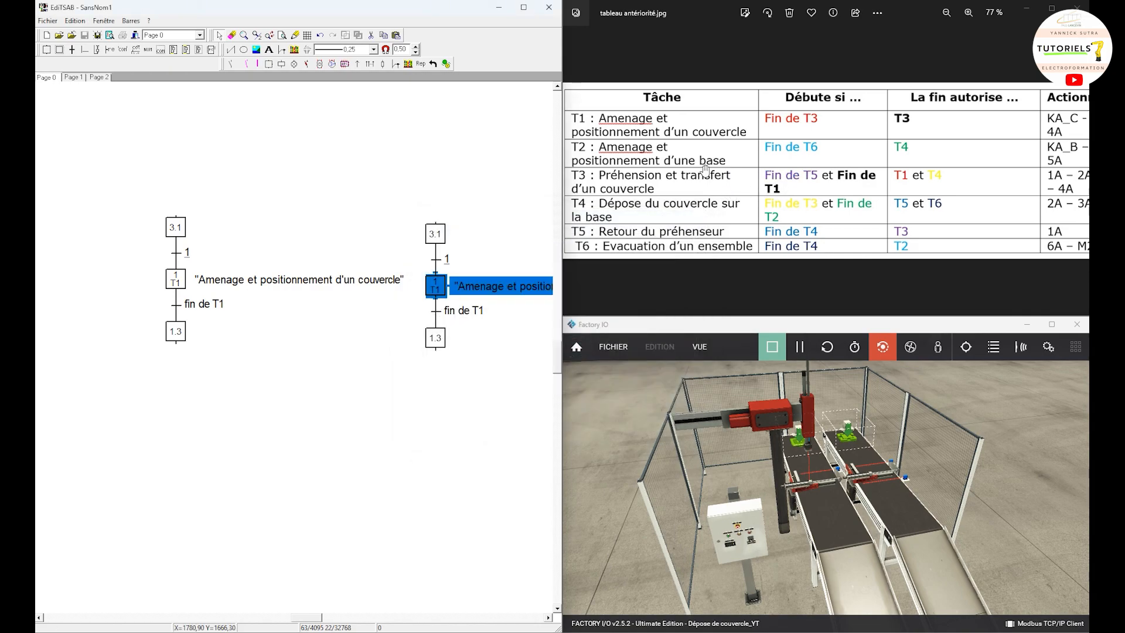
Step: Change the action text of step 2 to "Amenage et positionnement d'une base"
click(513, 371)
double_click(504, 286)
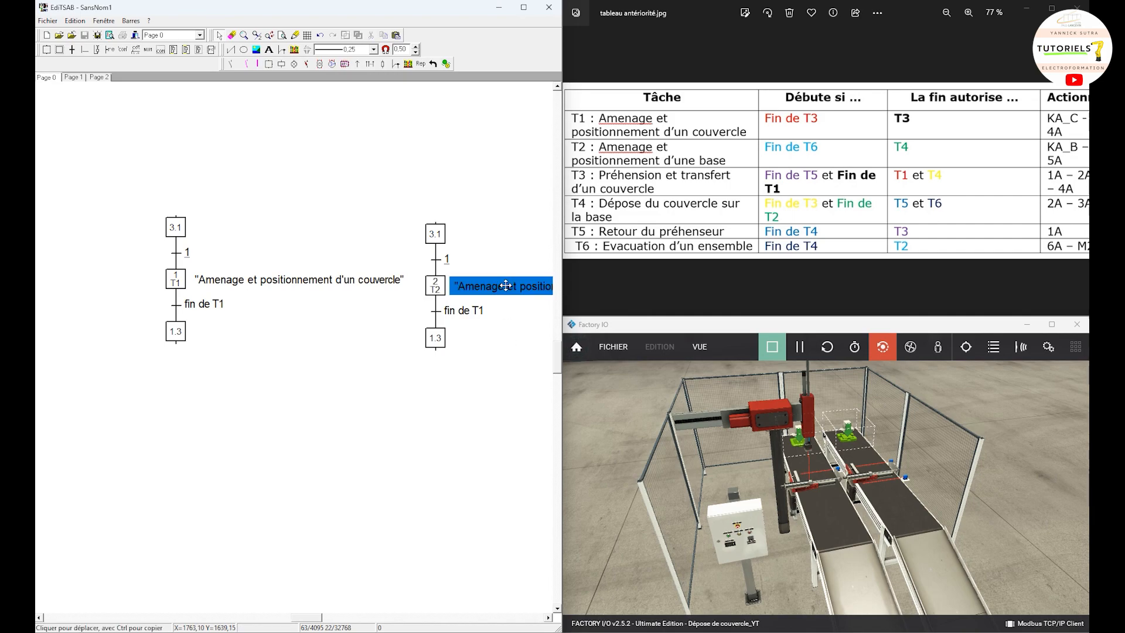
click(830, 340)
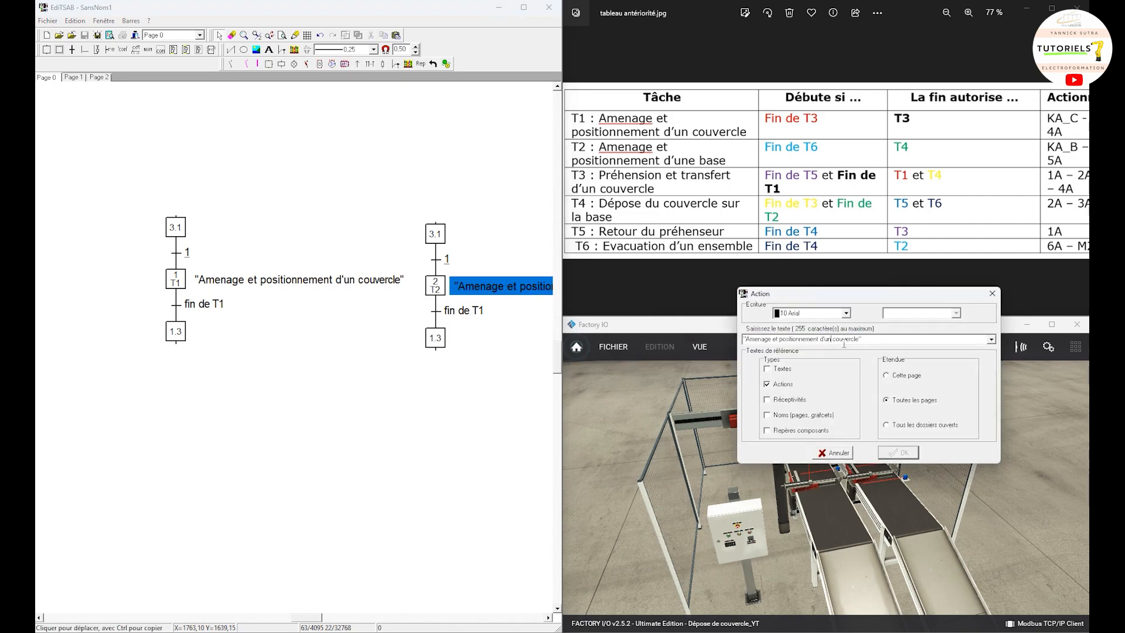
text(e base)
key(Delete)
key(Delete)
key(Delete)
key(Delete)
key(Return)
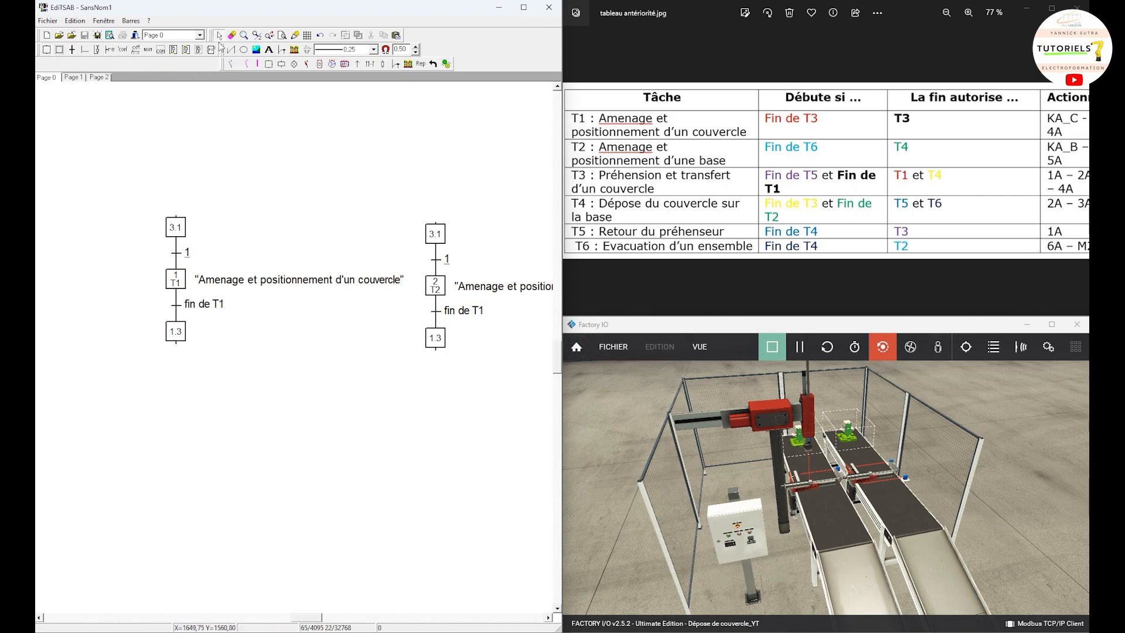
Step: Renumber the upper step of the T2 grafcet as 6.2
double_click(436, 234)
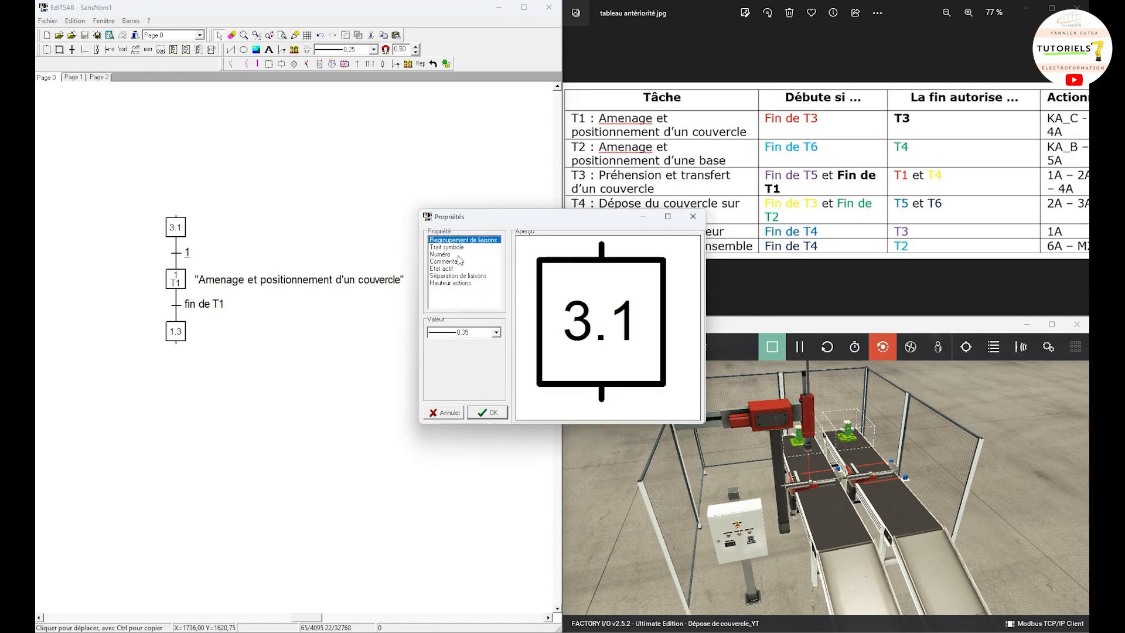
click(458, 255)
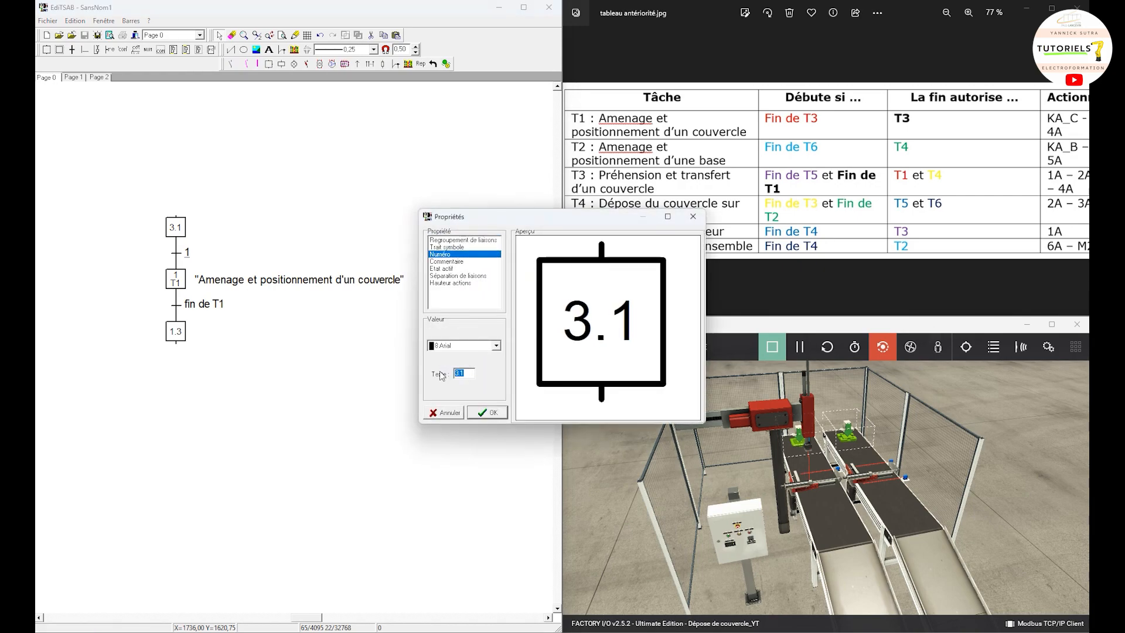
text(6.2)
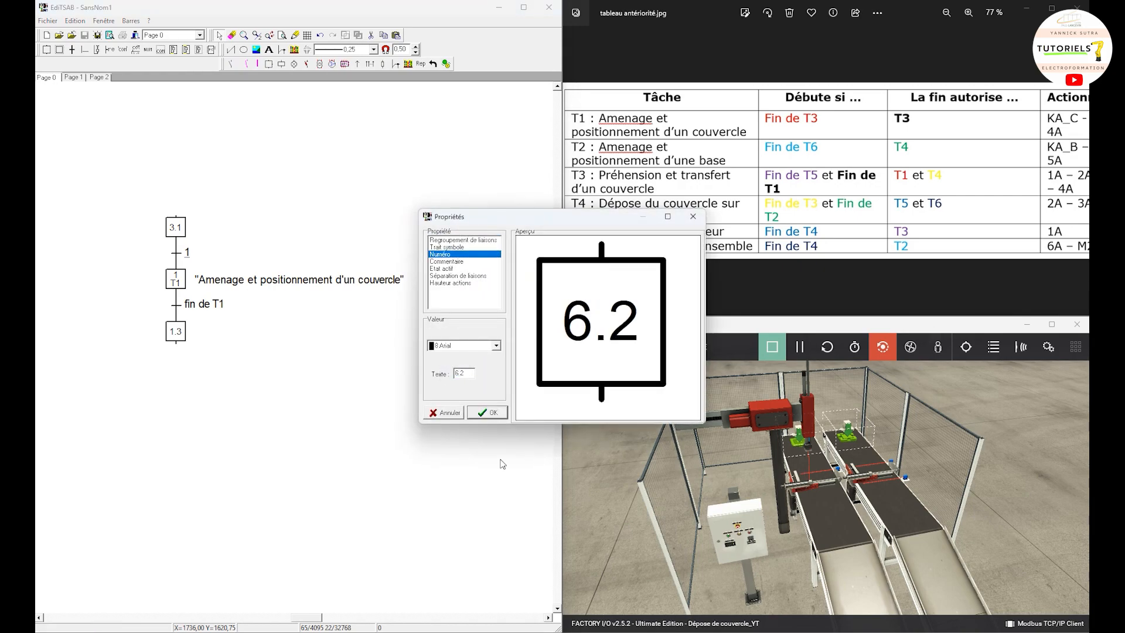
click(486, 412)
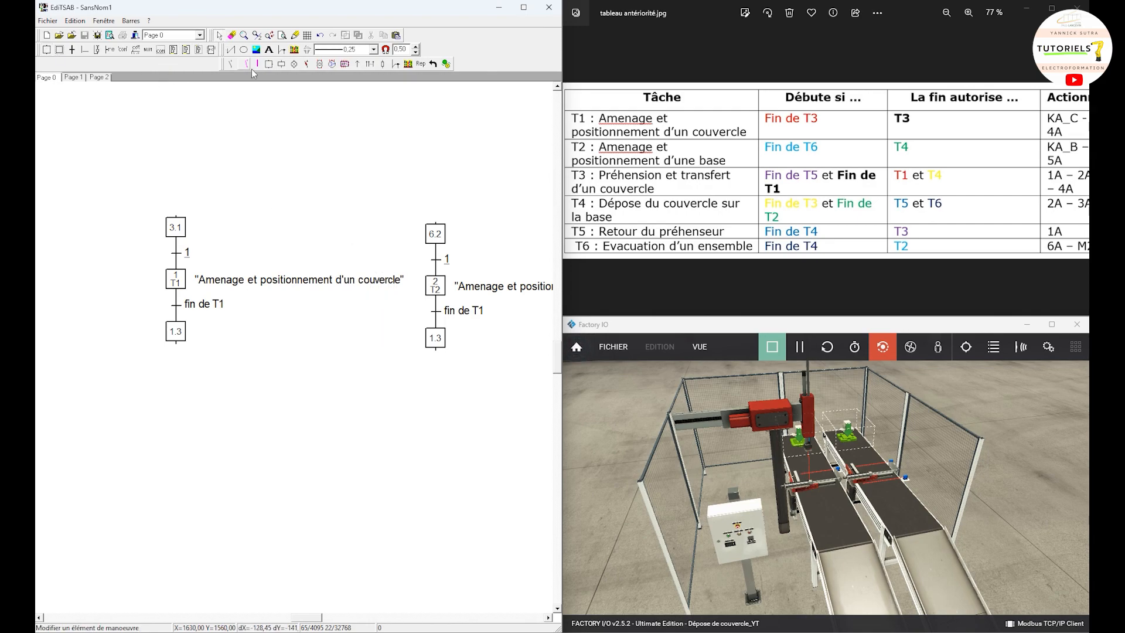
Step: Renumber the lower step of the T2 grafcet as 2.4
double_click(433, 334)
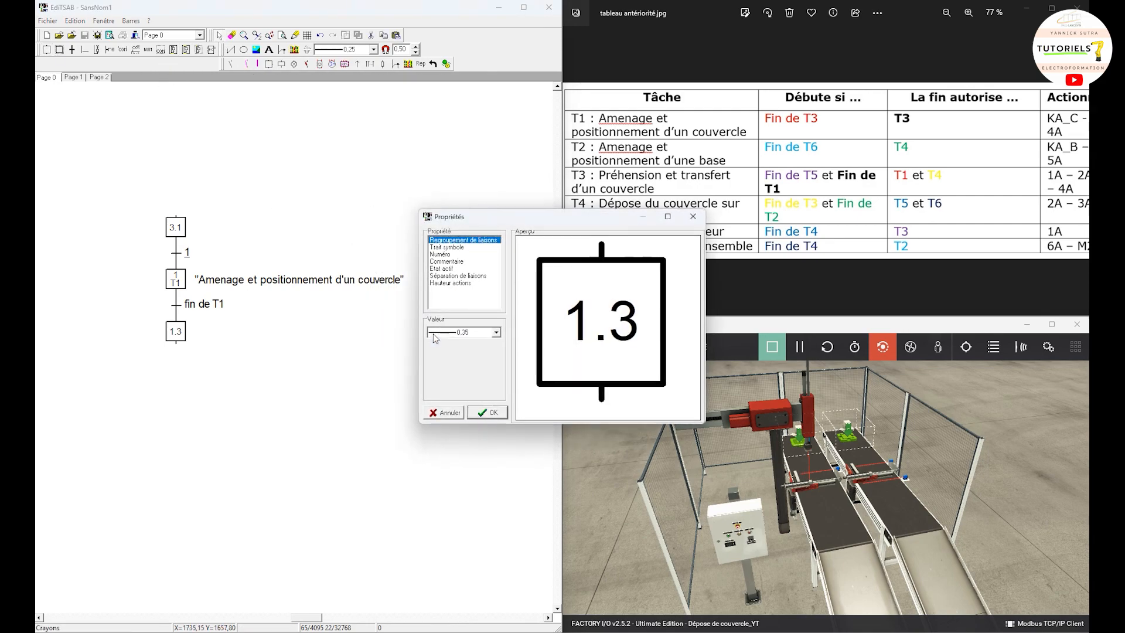
click(440, 254)
drag(467, 373, 438, 376)
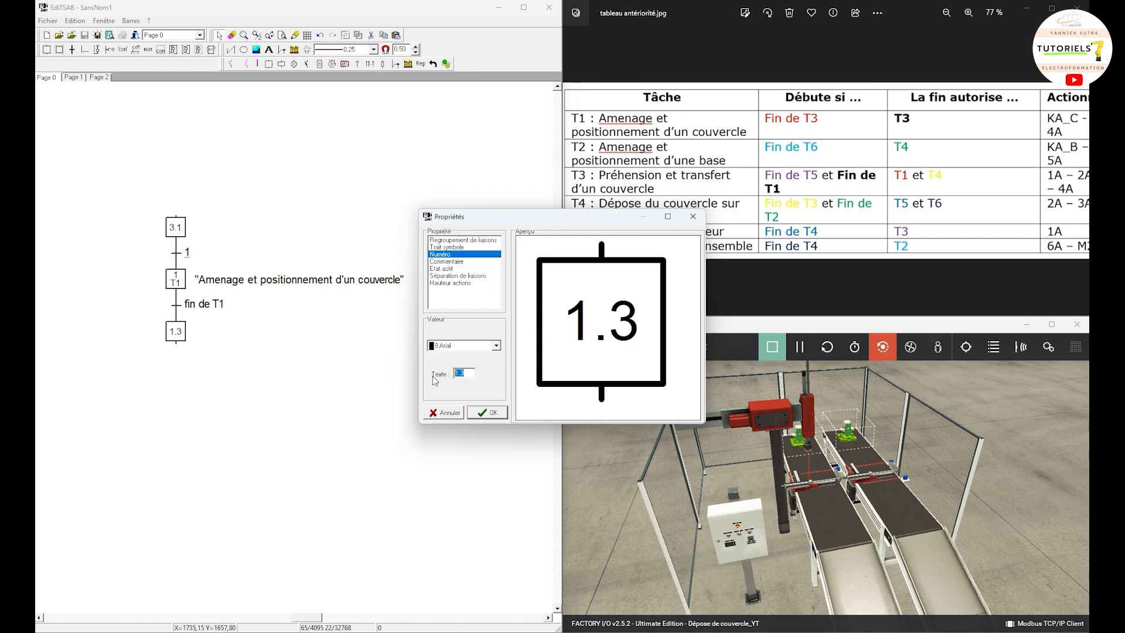
text(2.4)
click(484, 413)
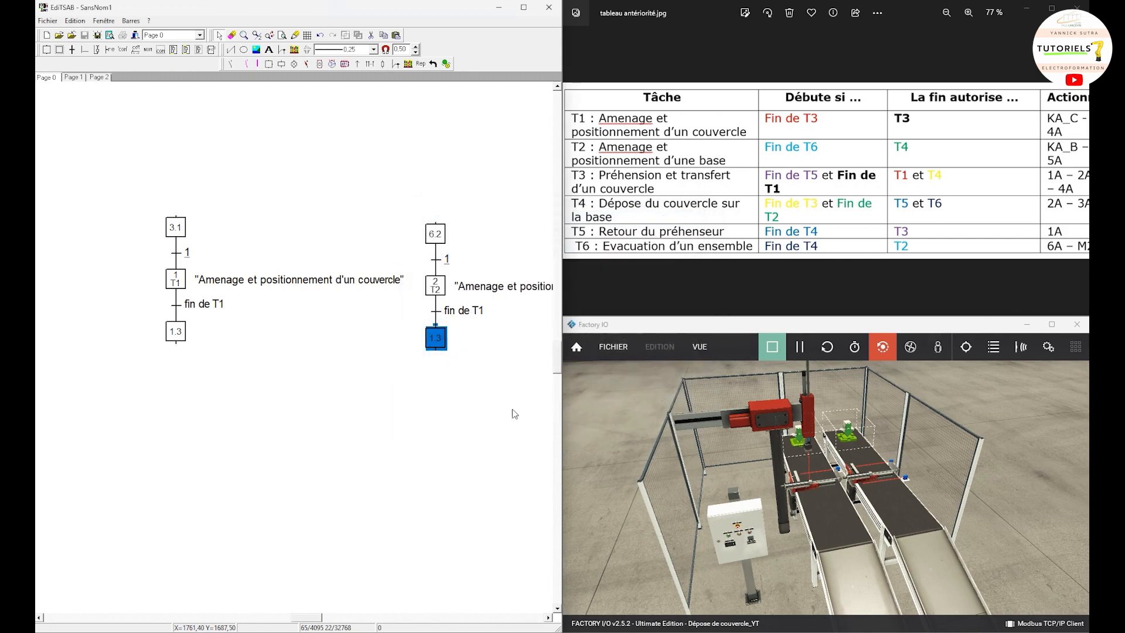
drag(469, 402, 429, 583)
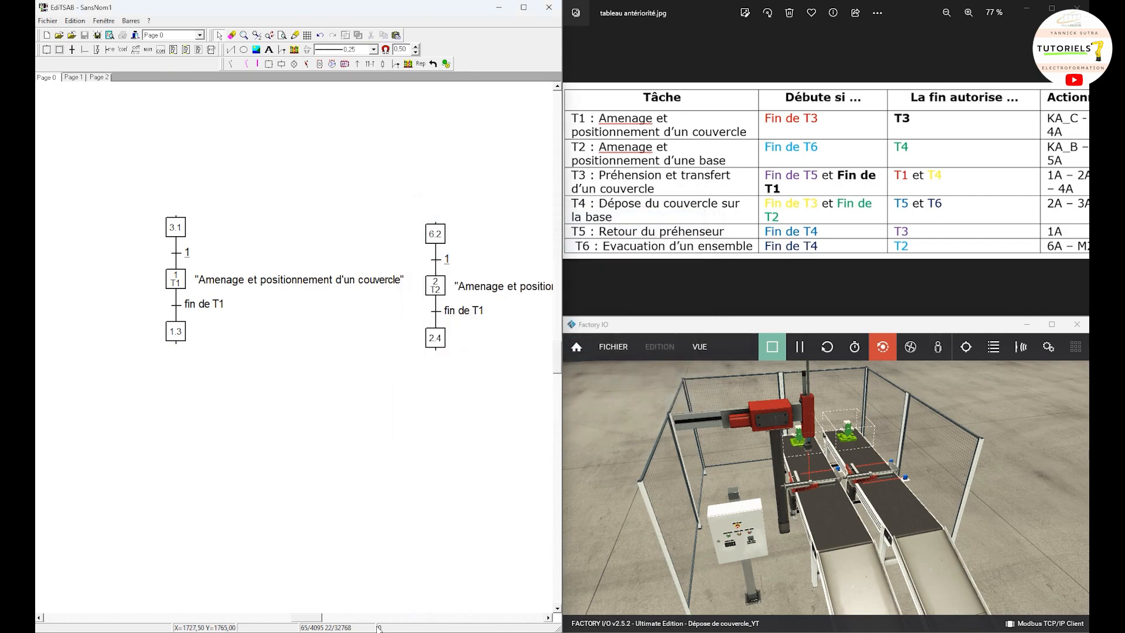
Step: Paste another copy of the T1 grafcet beside the T2 grafcet, aligned with its steps
drag(317, 618, 334, 621)
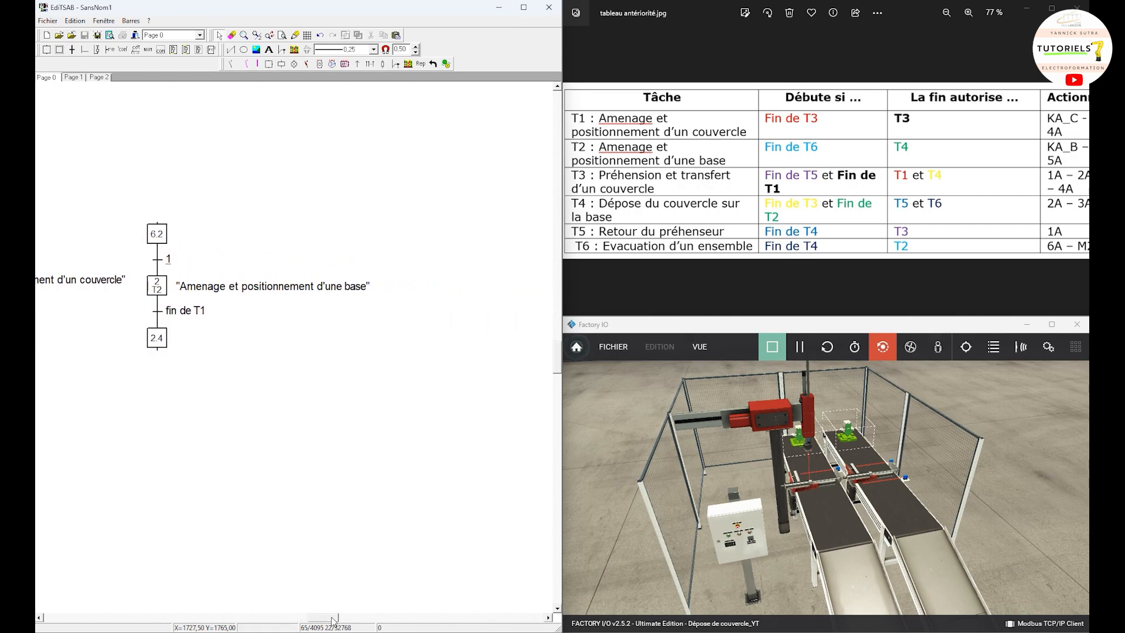
right_click(397, 403)
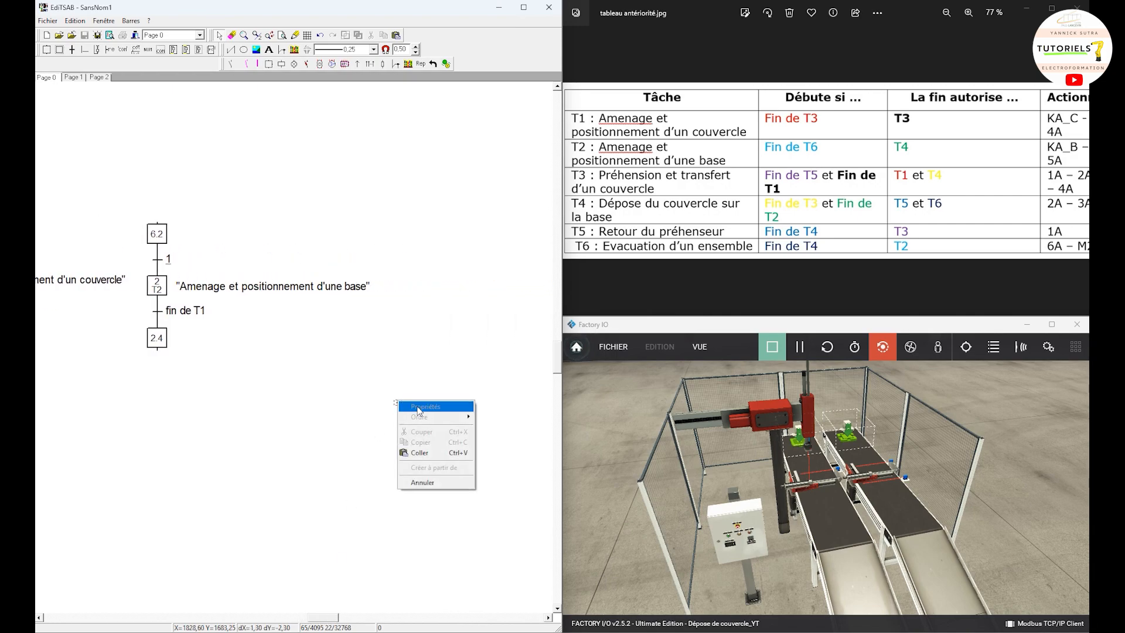
click(423, 453)
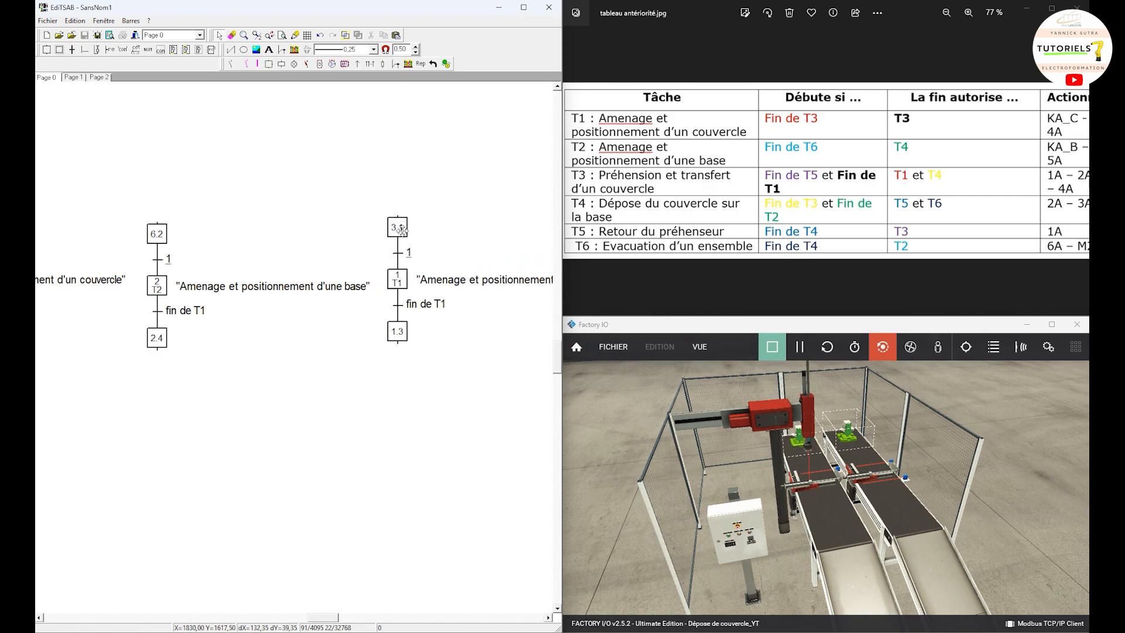
click(402, 236)
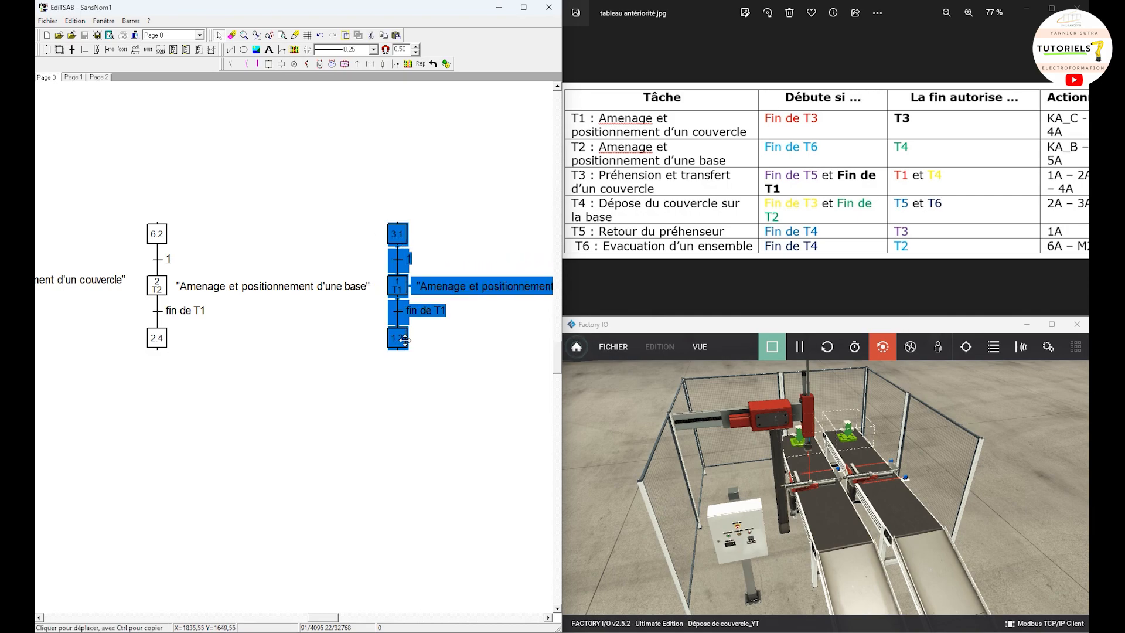
drag(408, 387, 431, 396)
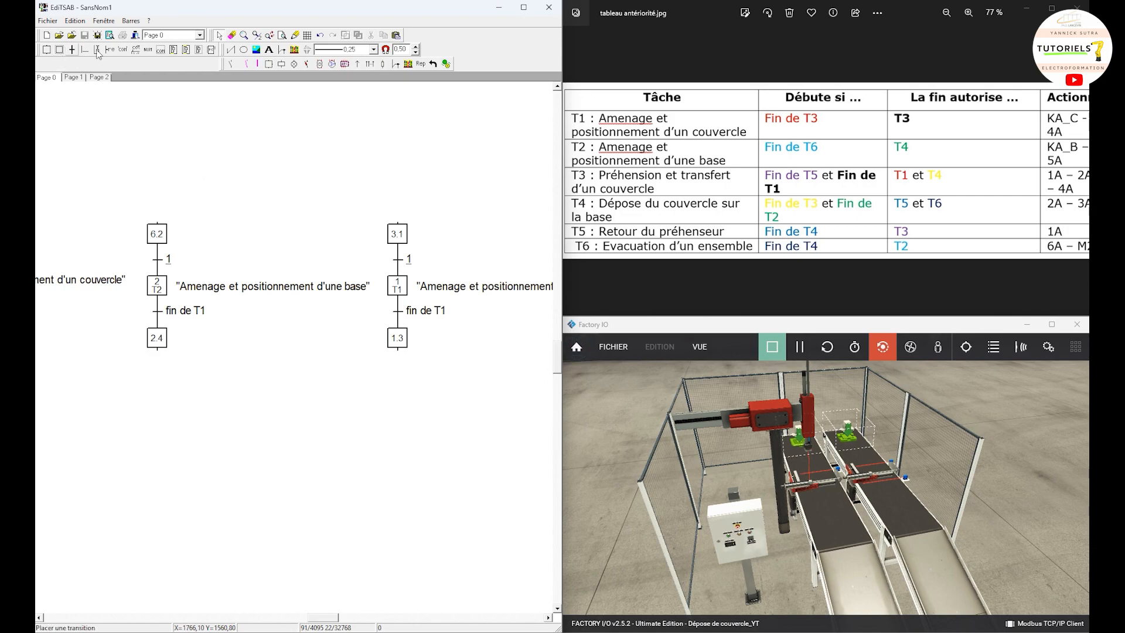
Step: Renumber the new copy's middle step as 3 and set its comment to T3
double_click(398, 286)
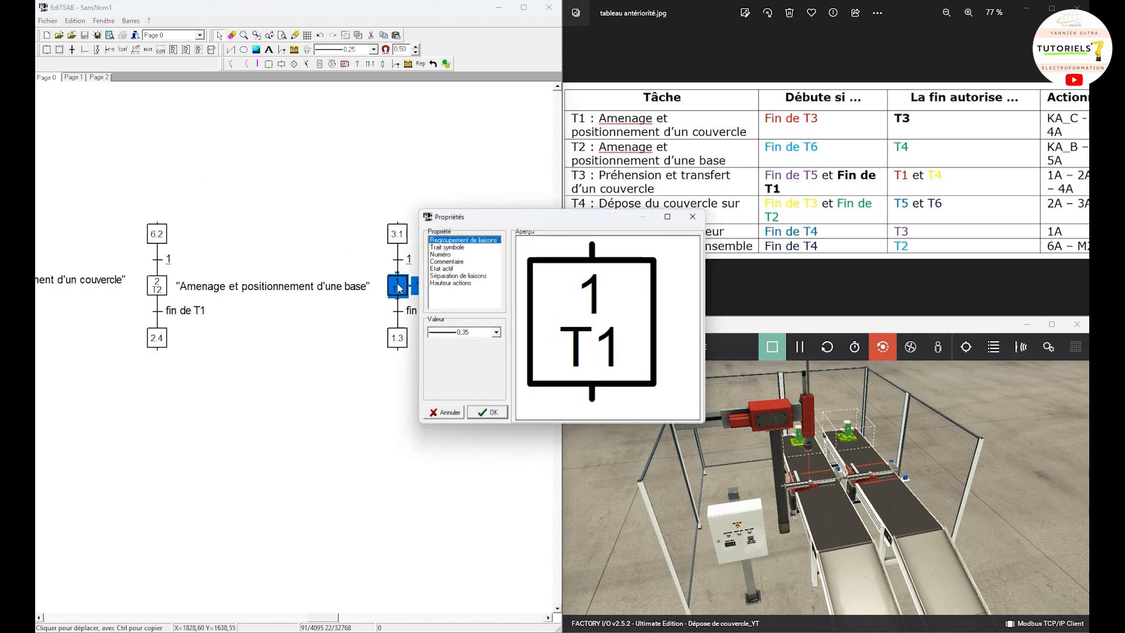
click(460, 254)
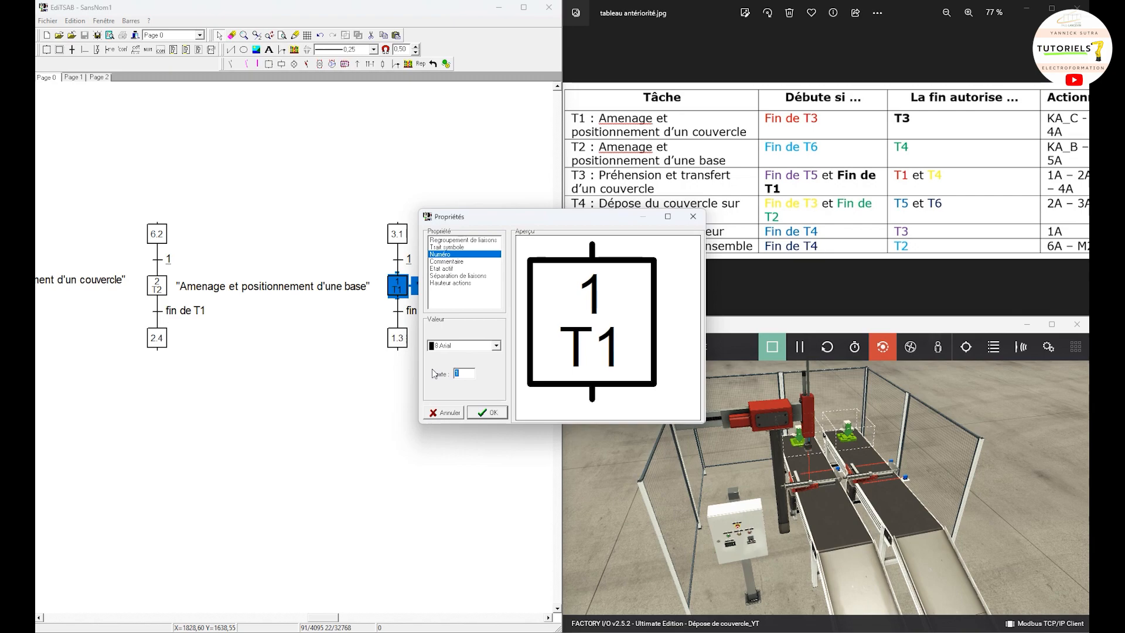
text(3)
click(449, 262)
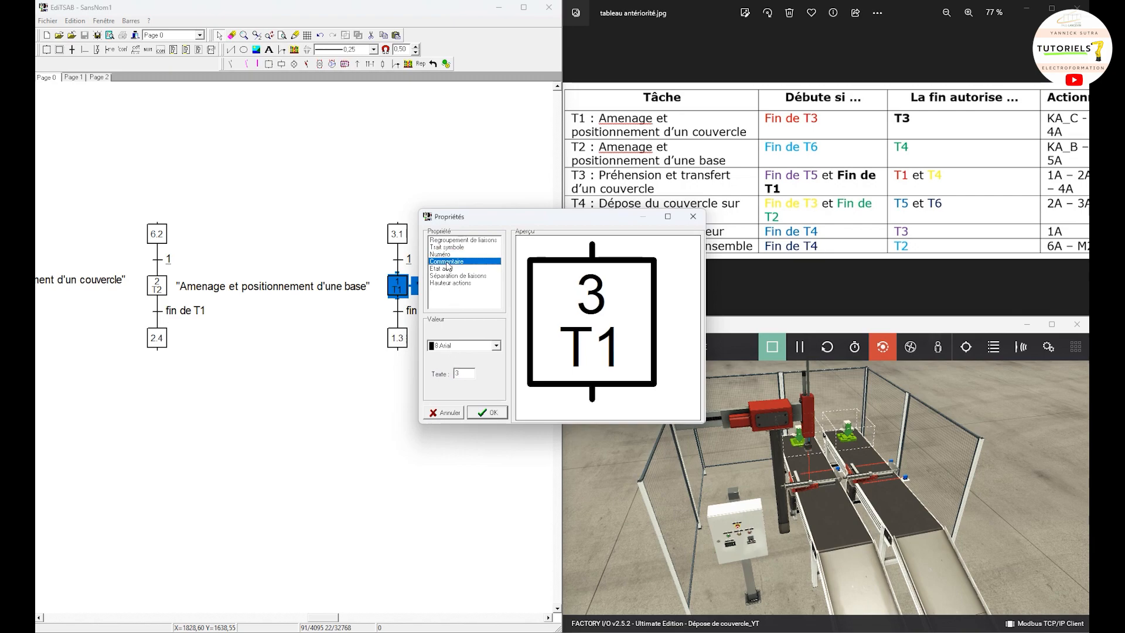
key(BackSpace)
text(3)
click(490, 413)
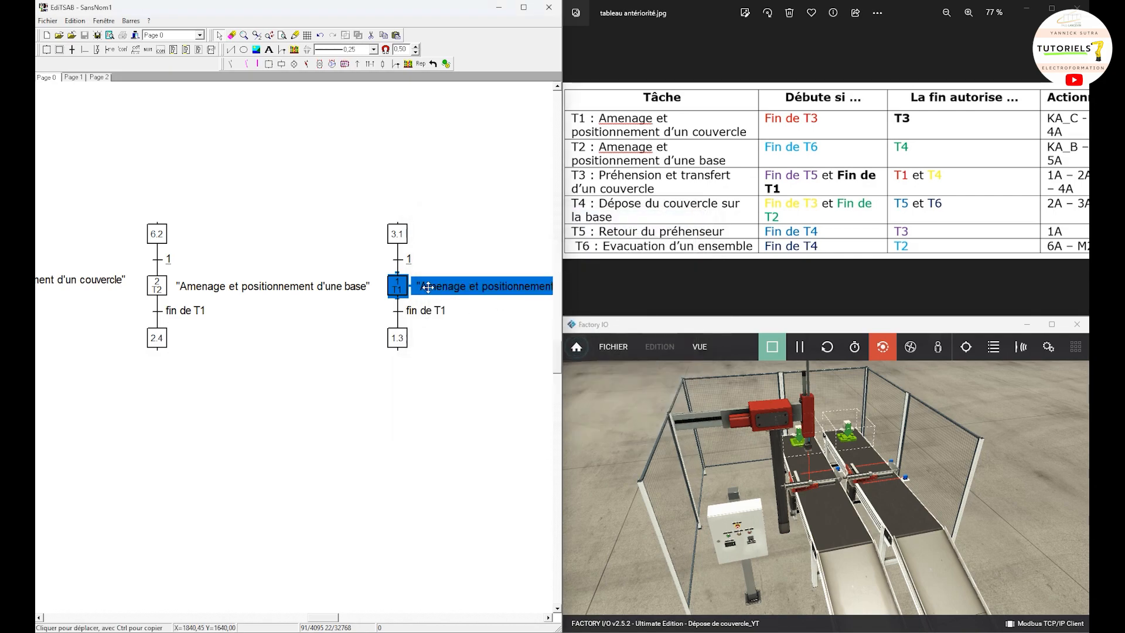
Step: Change the action text of step 3 to "Préhension et trasnfert d'un couvercle"
click(480, 346)
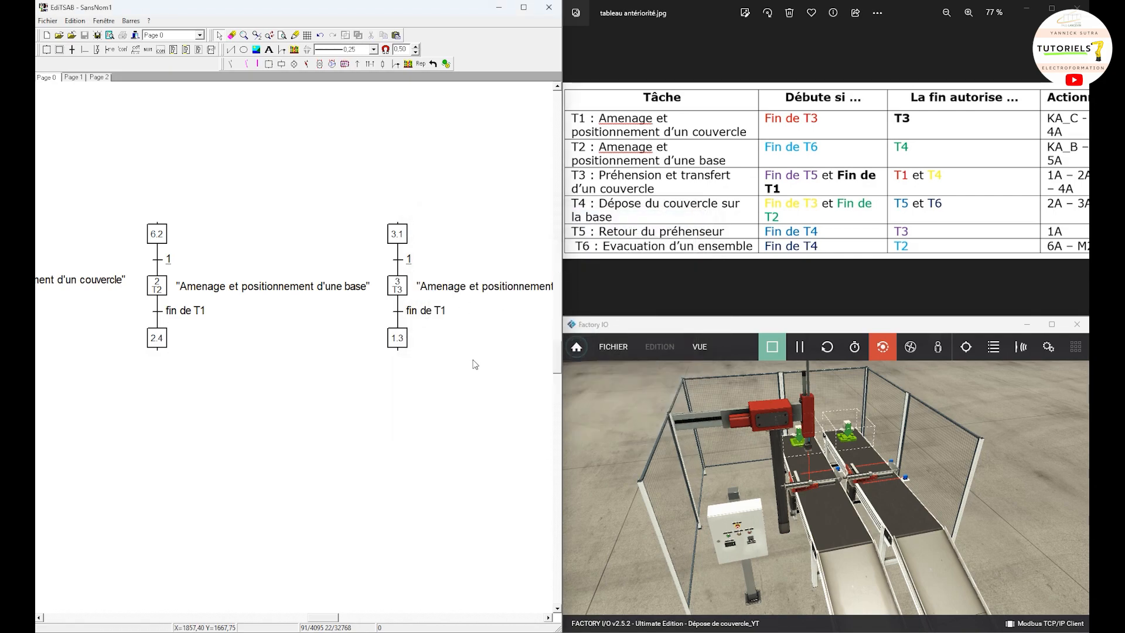
double_click(461, 291)
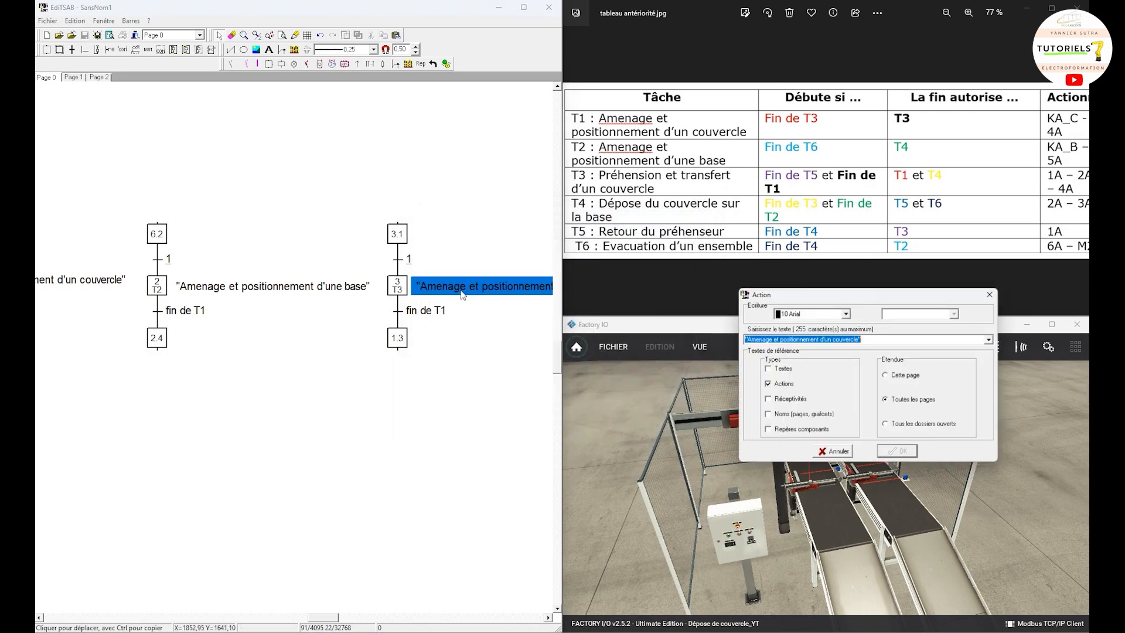
click(857, 344)
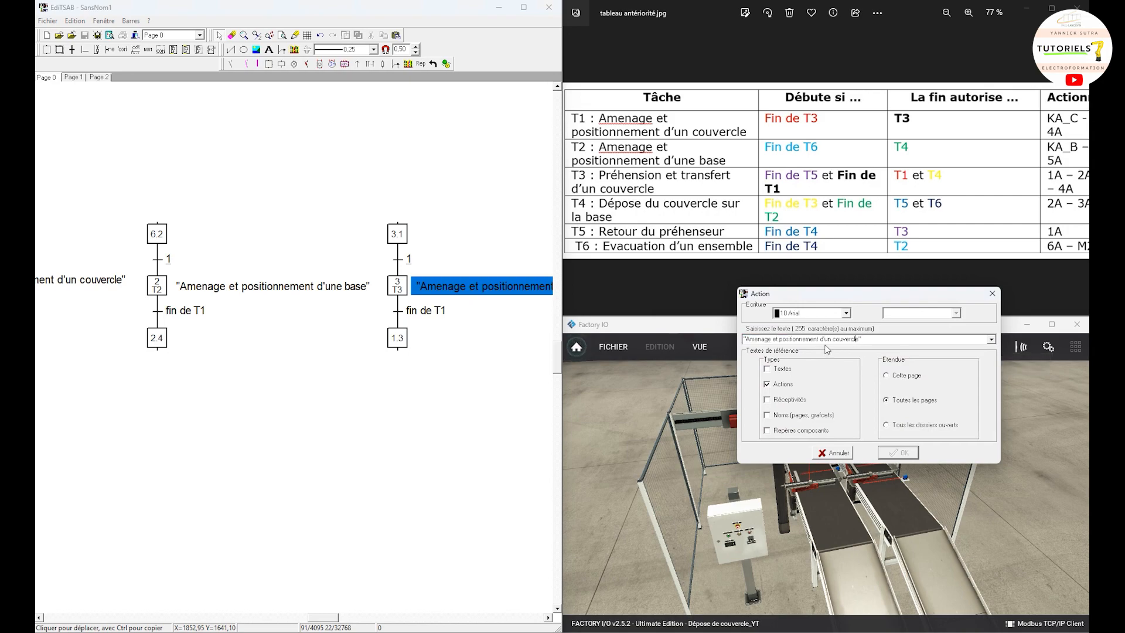
drag(815, 341, 756, 342)
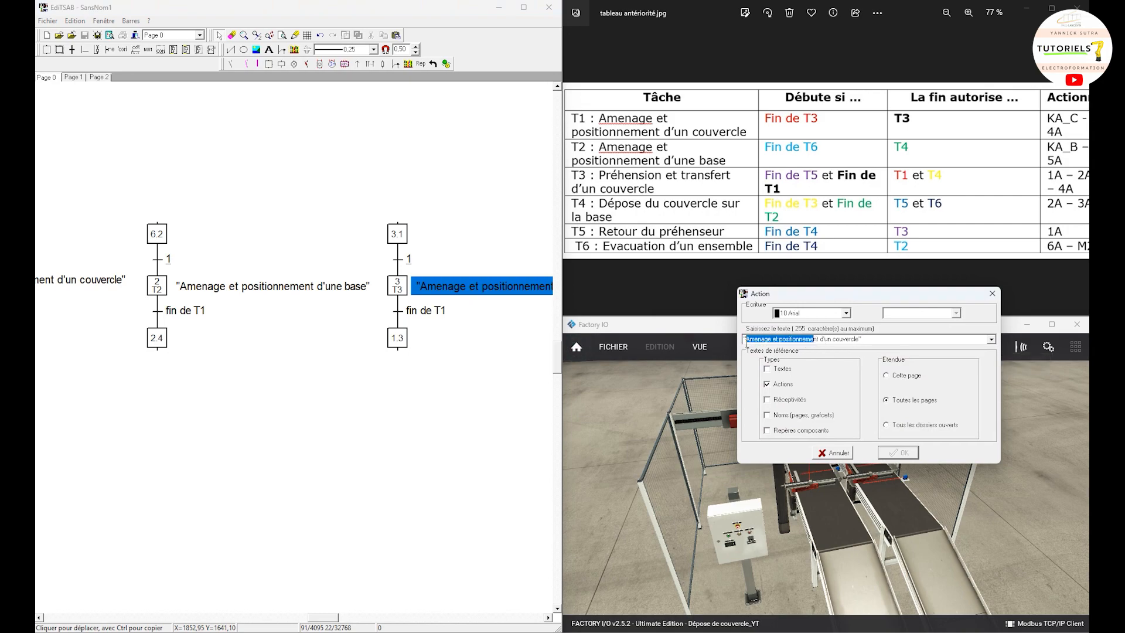
text(F)
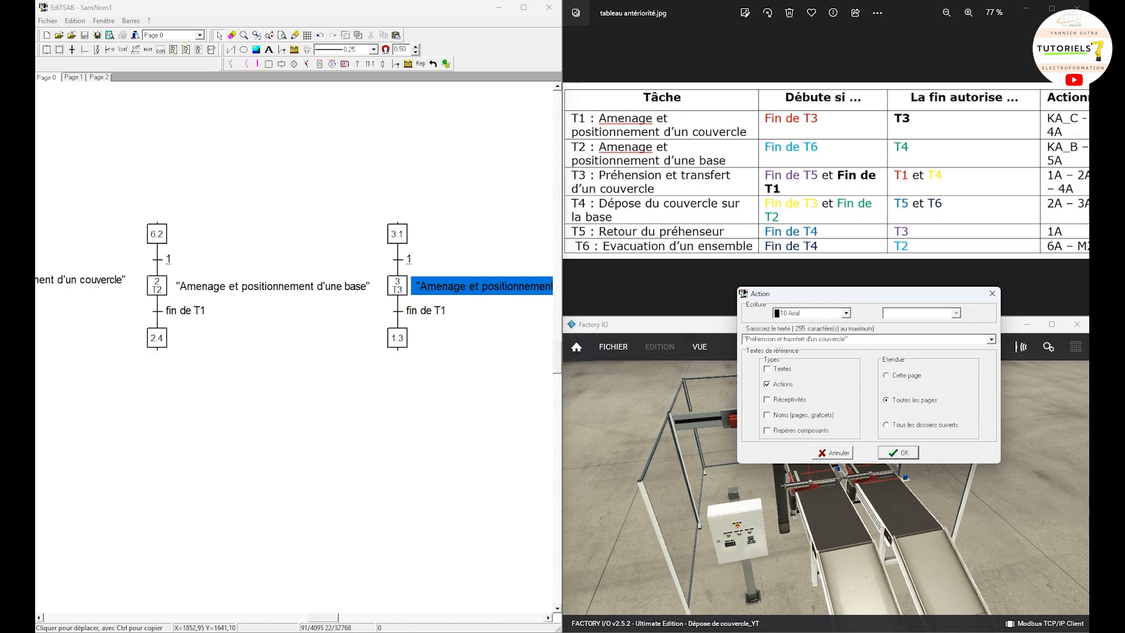
click(905, 459)
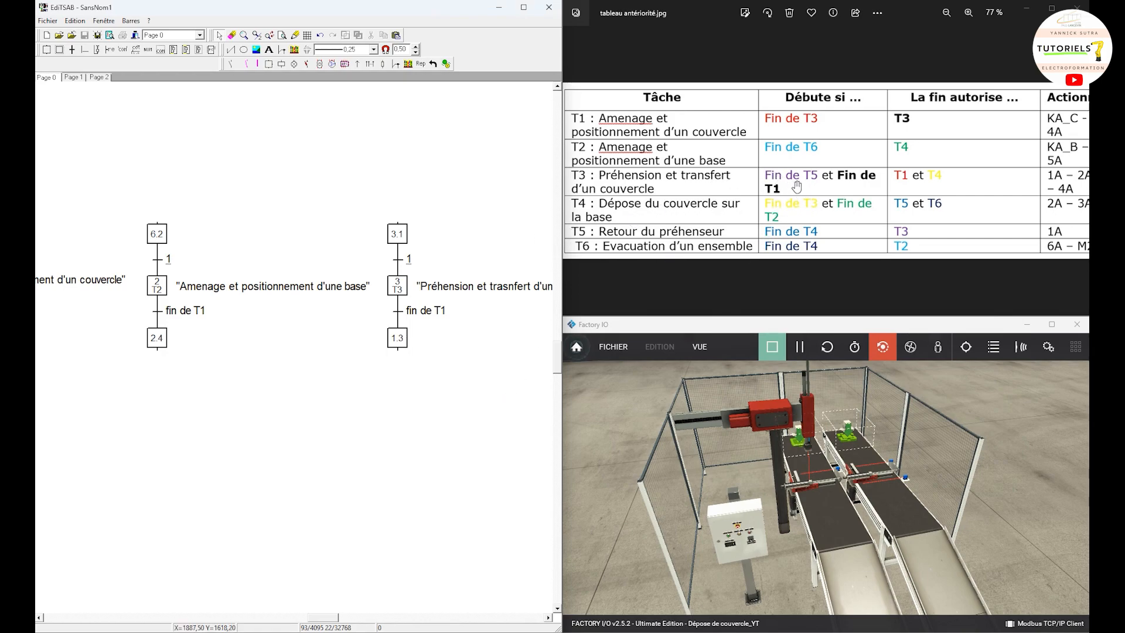
Step: Renumber the upper step of the T3 grafcet as 5.1 and shift it to the left of the transition
double_click(399, 237)
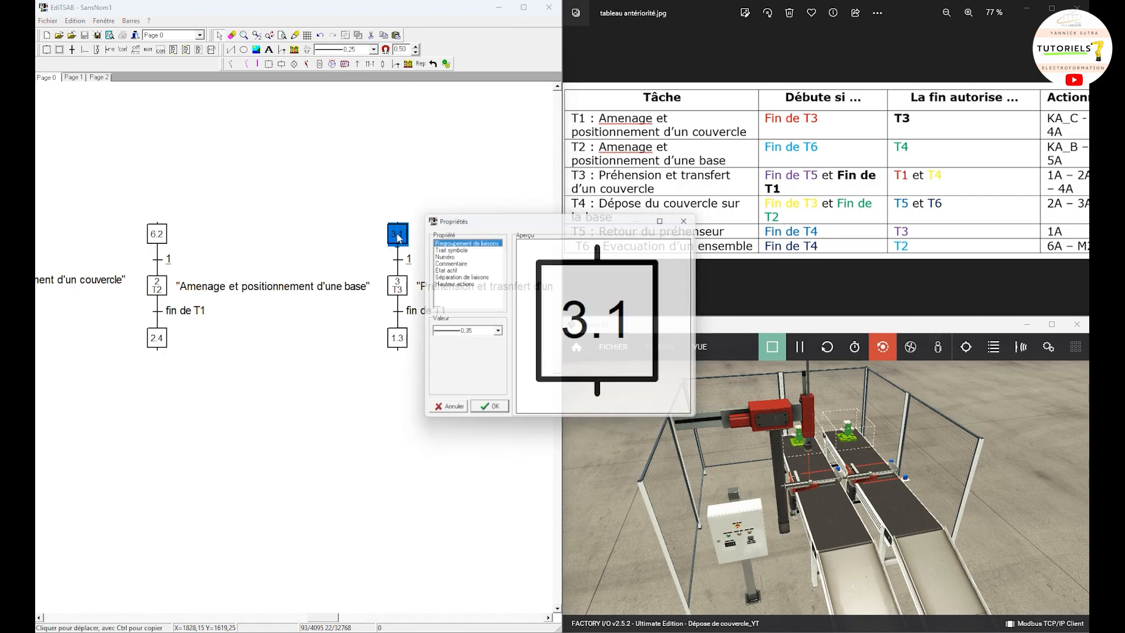
click(456, 257)
click(465, 377)
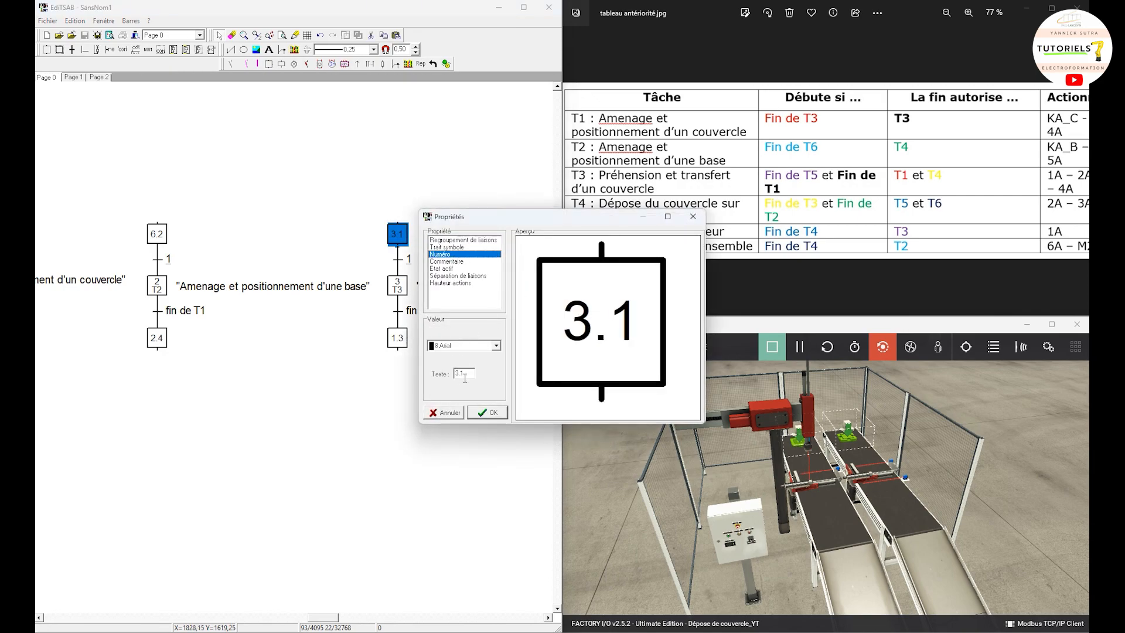
text(5)
click(486, 413)
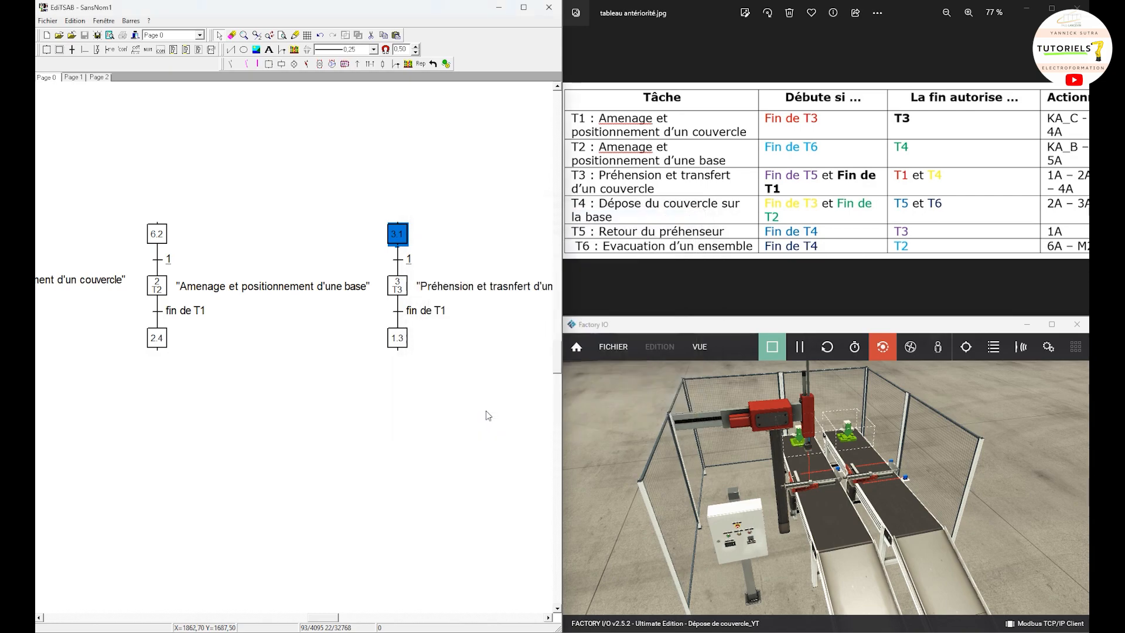
click(401, 241)
drag(400, 241, 355, 240)
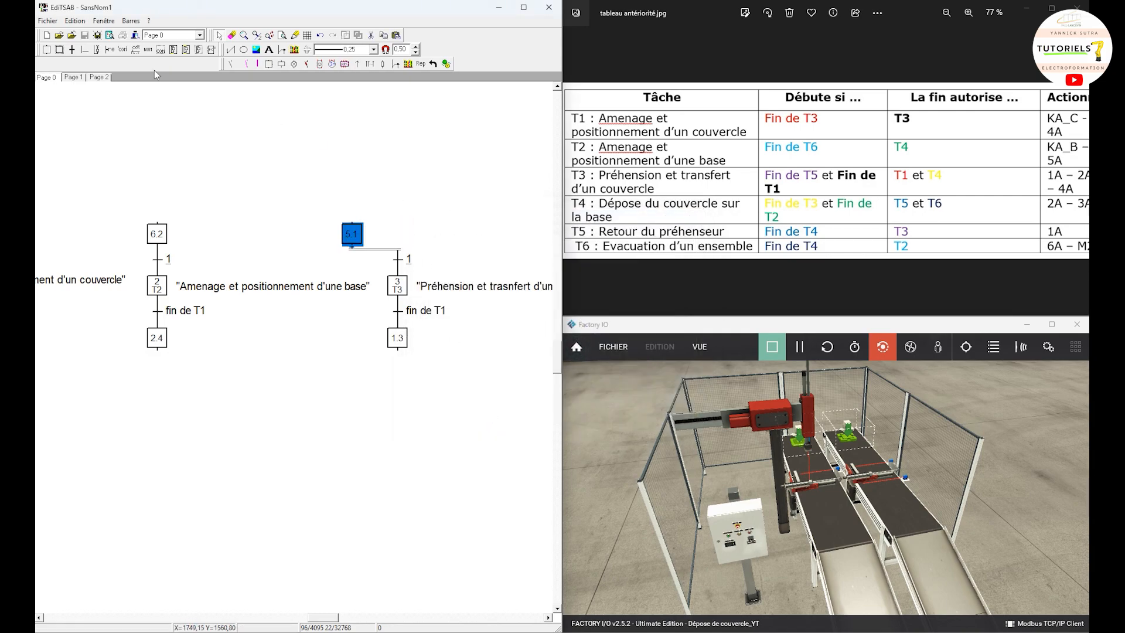
Step: Add a new step numbered 1.3 to the right of step 5.1, above the T3 grafcet
click(60, 49)
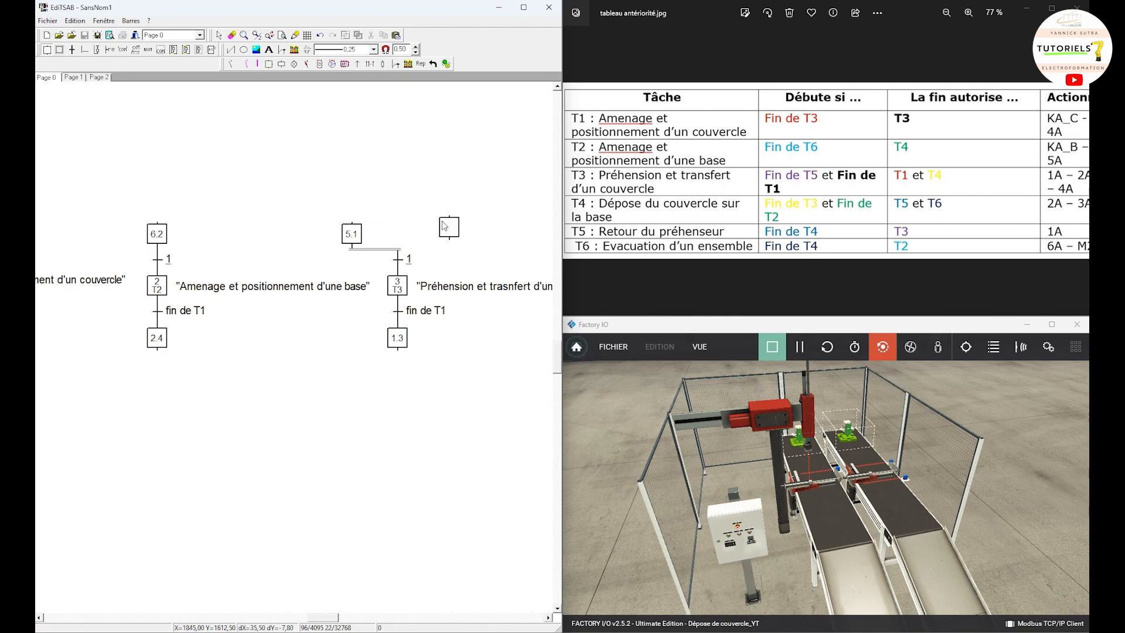
click(445, 228)
double_click(449, 230)
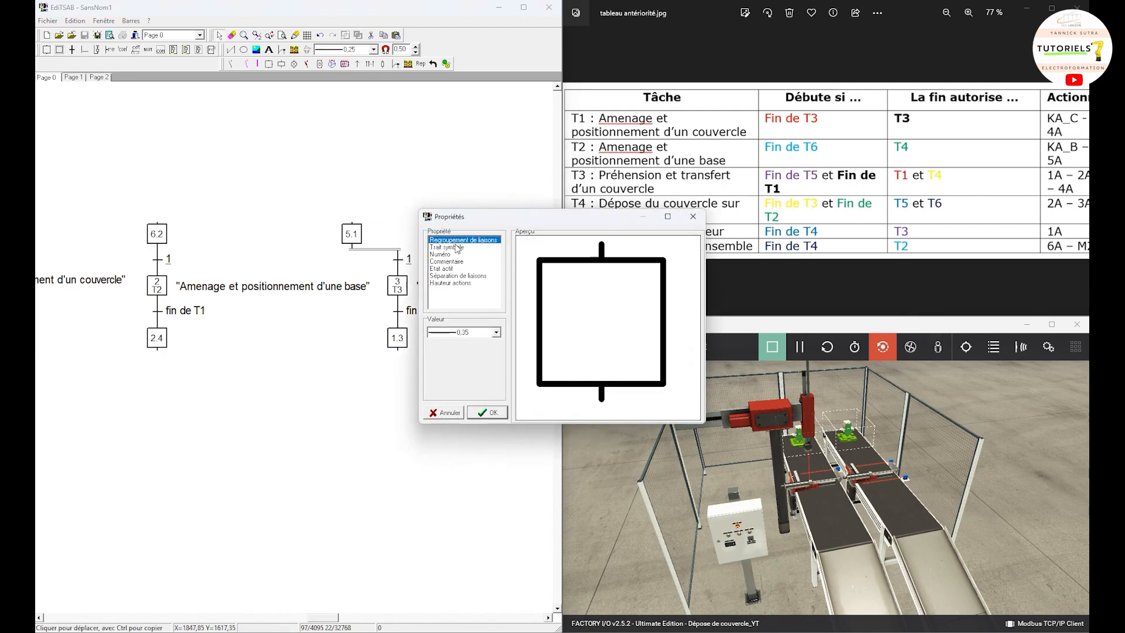
click(455, 254)
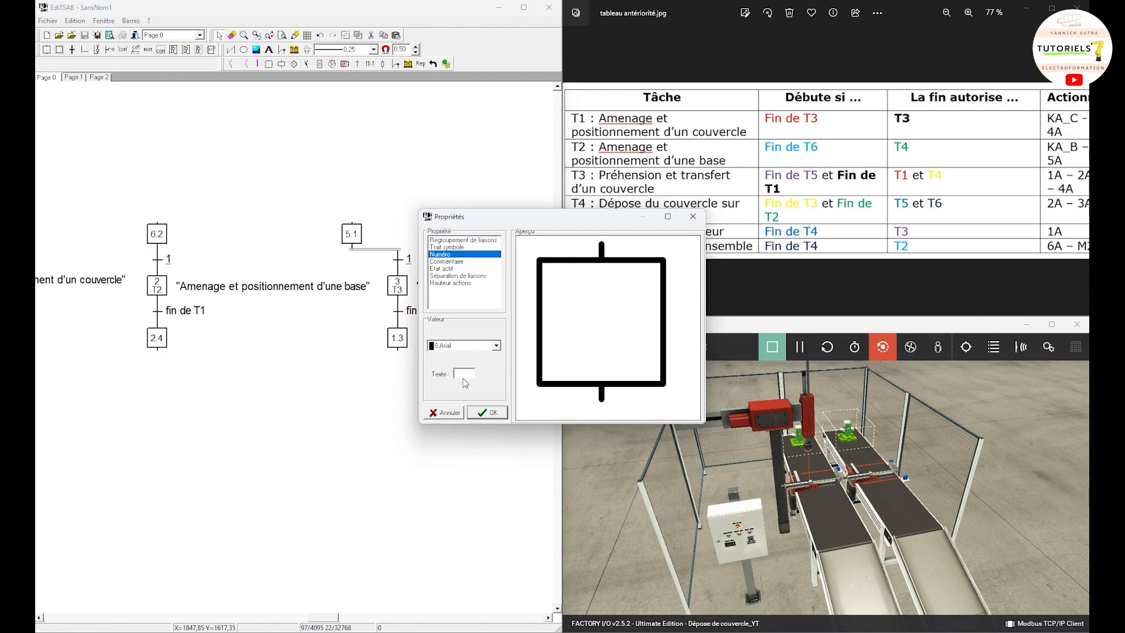
text(1.3)
key(Return)
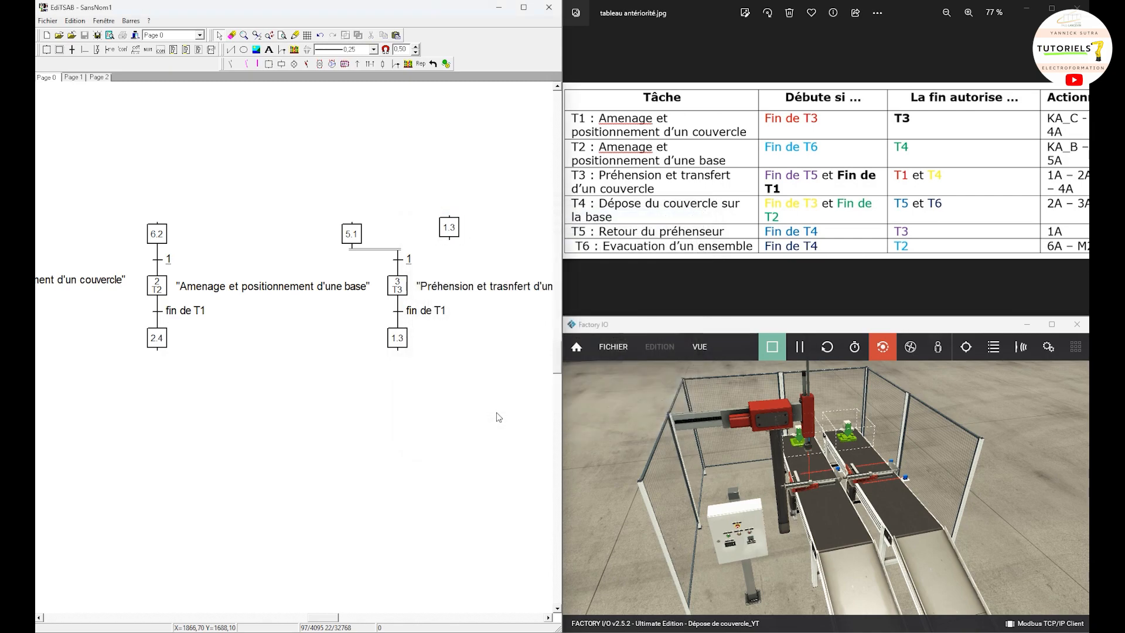
Step: Link the new step 1.3 to the transition above step 3 as an AND convergence and align it with step 5.1
click(72, 50)
drag(453, 234, 396, 260)
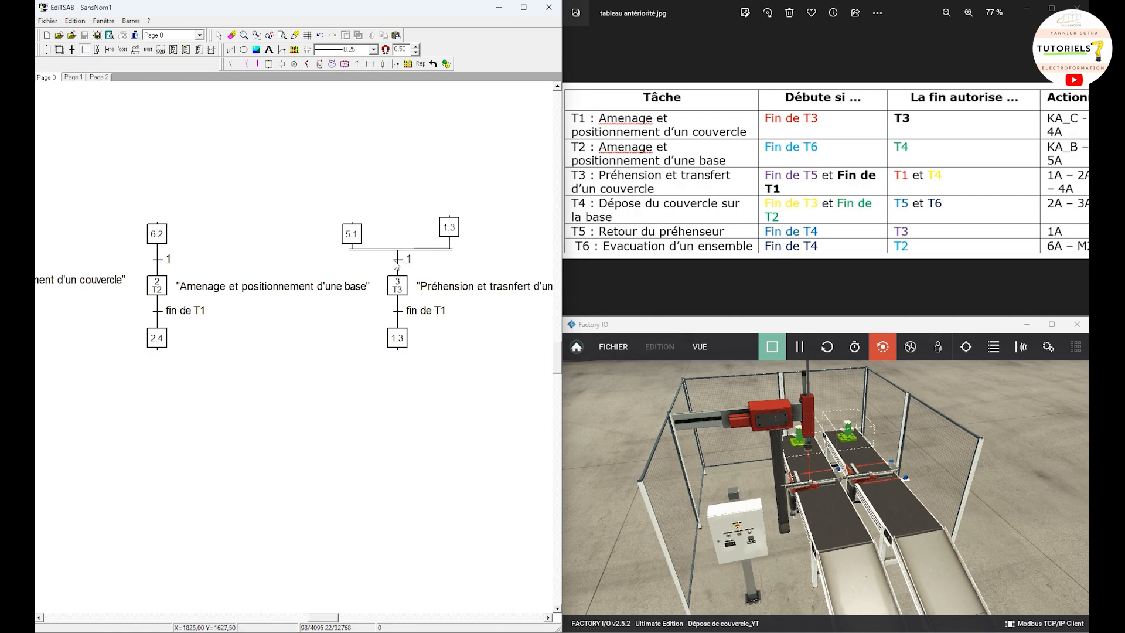
click(450, 233)
key(Return)
click(456, 230)
key(Return)
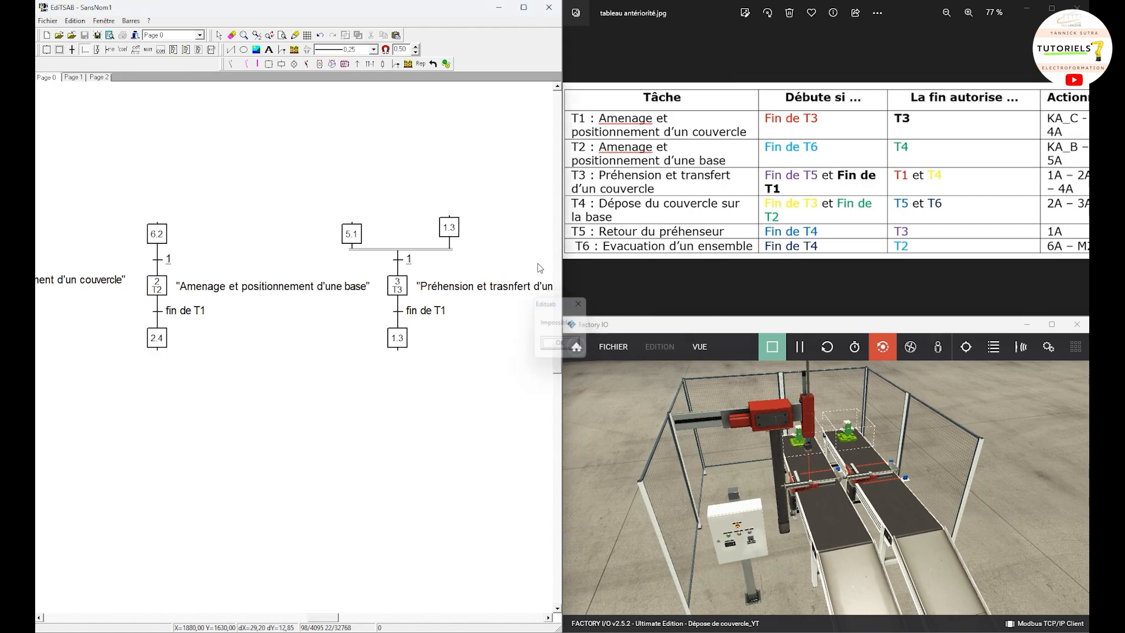
click(217, 36)
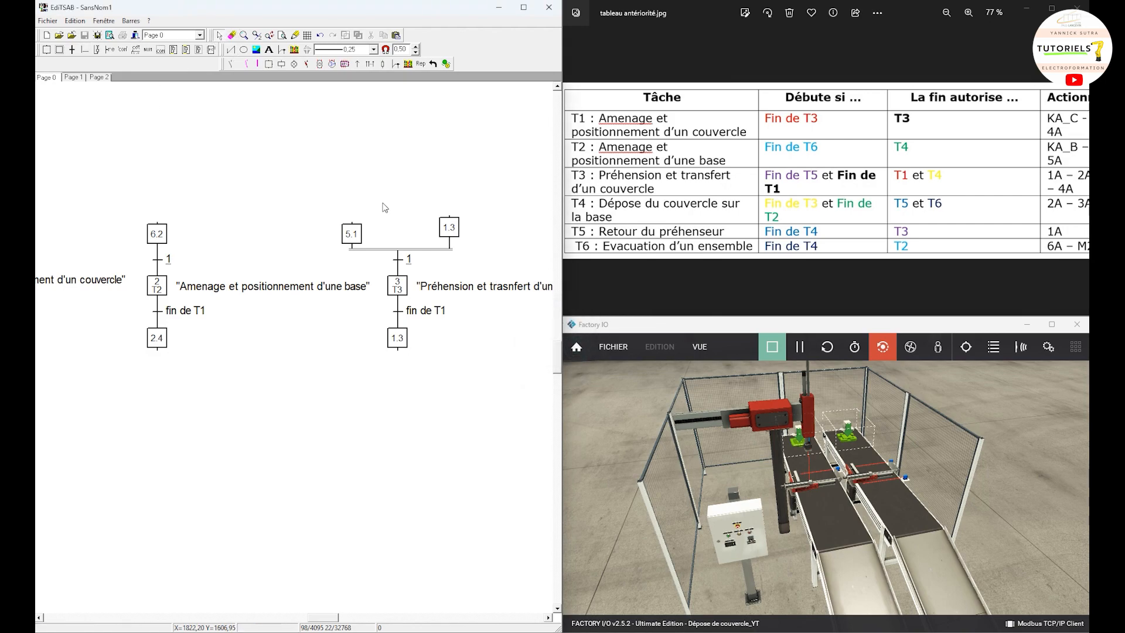
drag(448, 228, 448, 237)
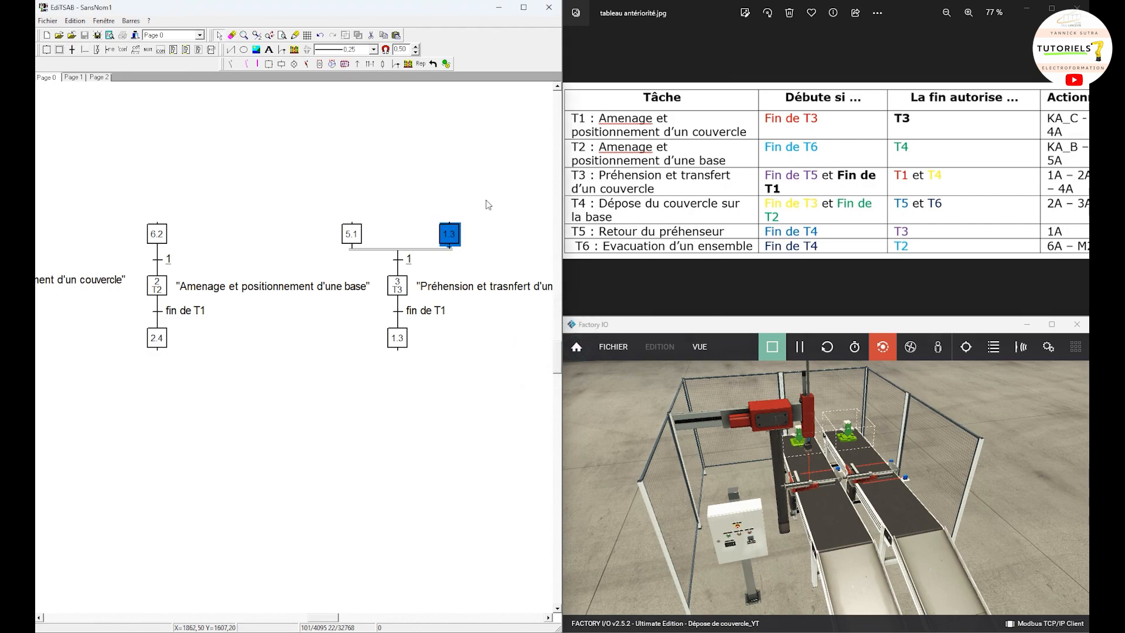
click(485, 199)
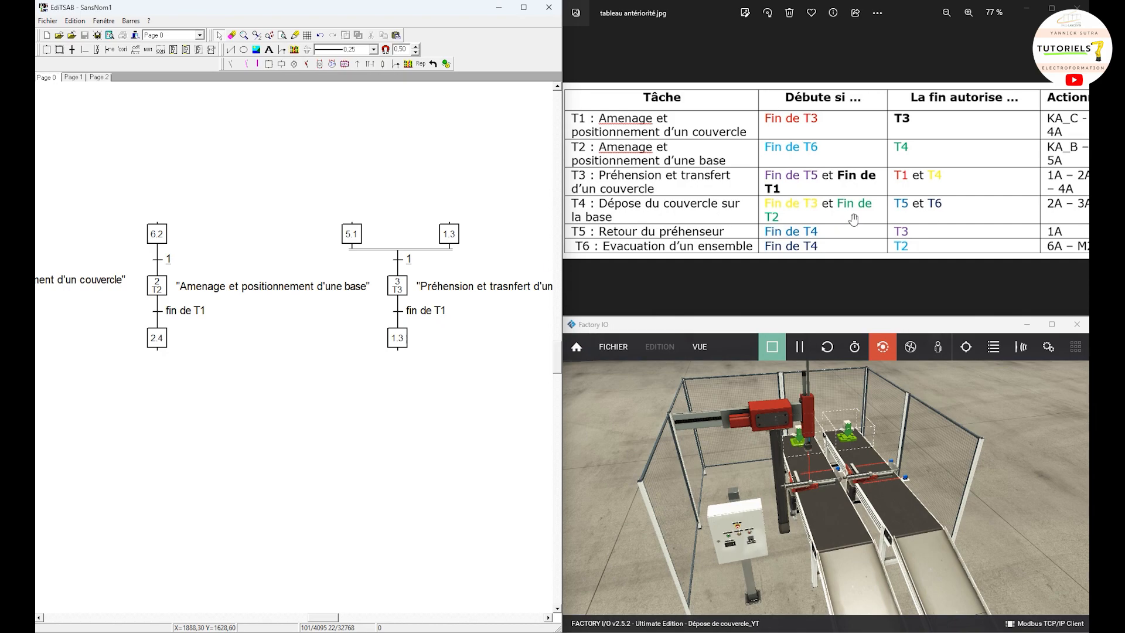
Step: Shift the lower step of the T3 grafcet to the left of its transition and renumber it as 3.1
click(398, 338)
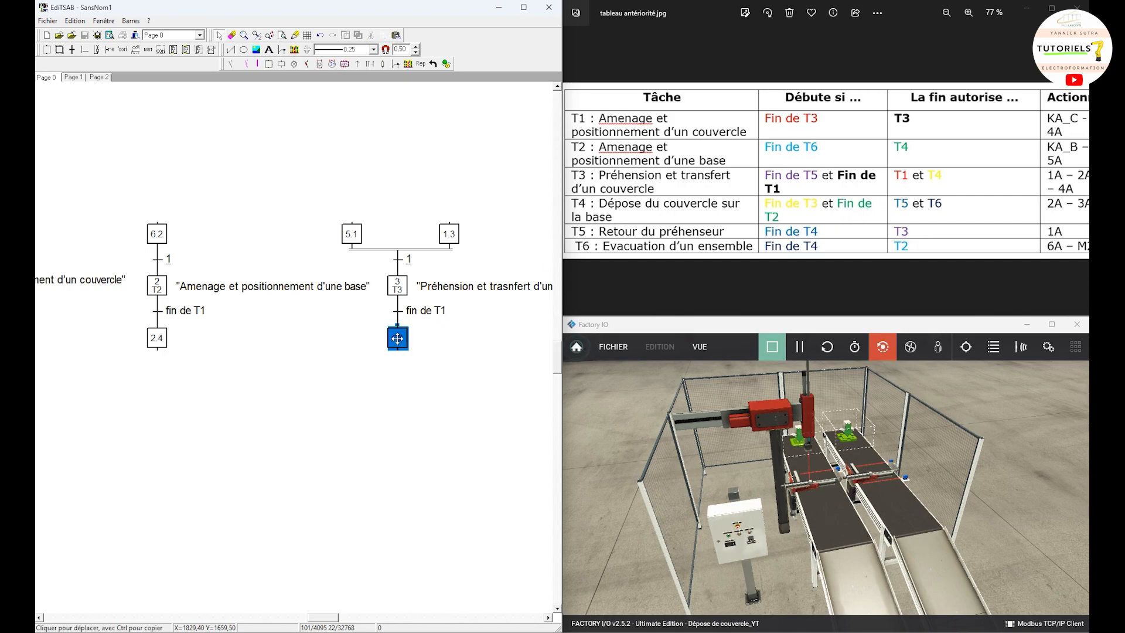
drag(397, 338, 324, 337)
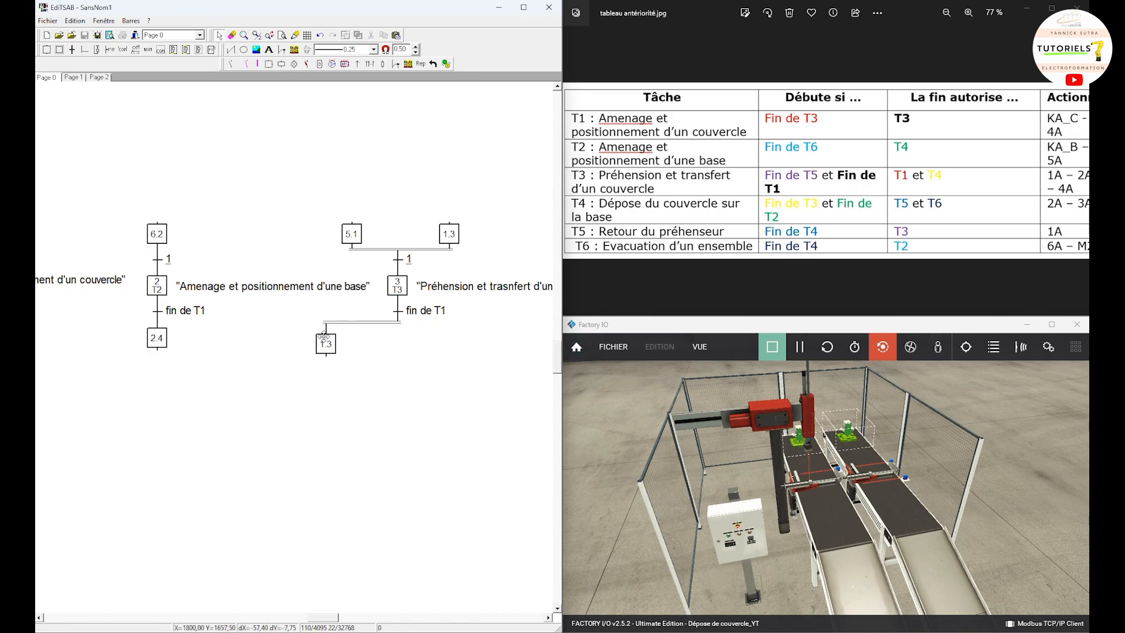
click(324, 338)
drag(377, 370, 327, 344)
double_click(327, 344)
click(440, 255)
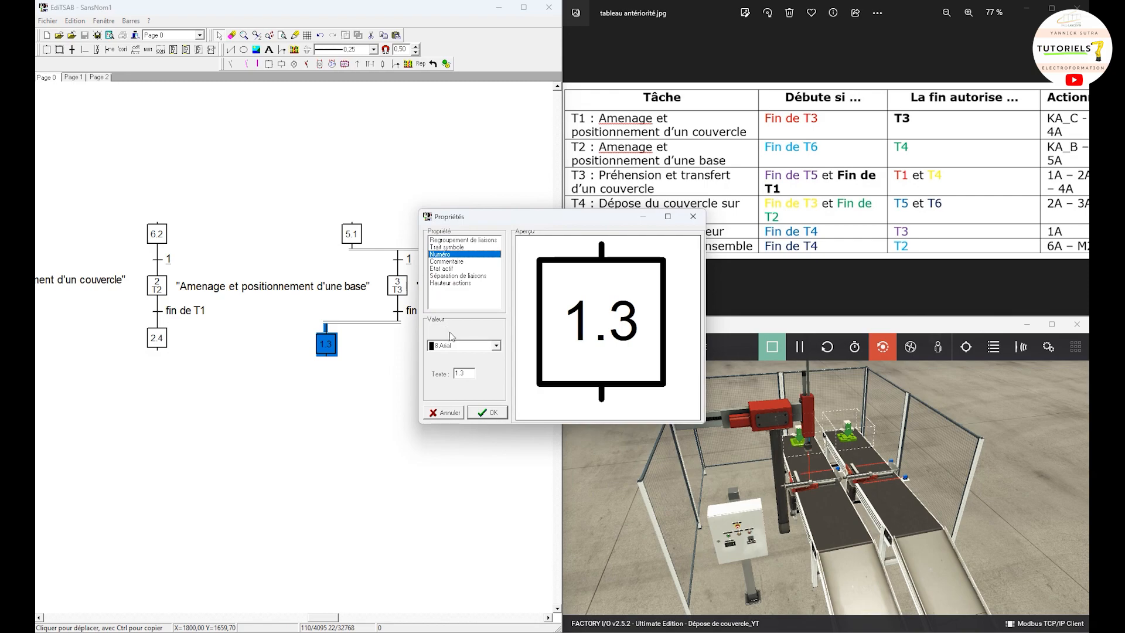
text(3.1)
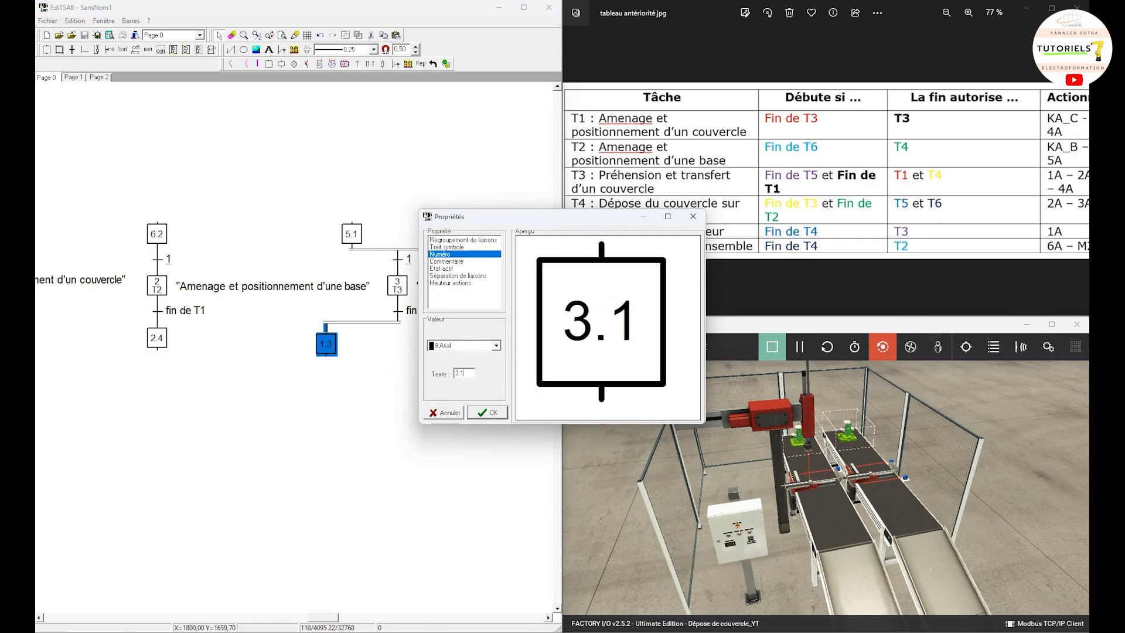
click(489, 413)
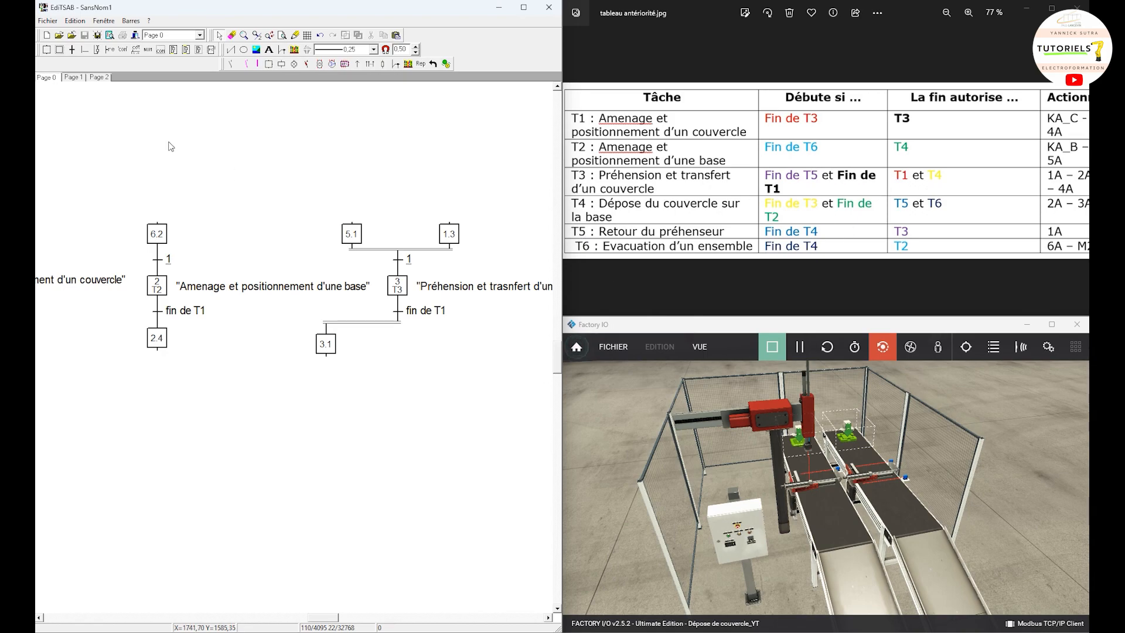
Step: Add a new step numbered 3.4 to the right of step 3.1, below the T3 grafcet
click(46, 49)
click(446, 346)
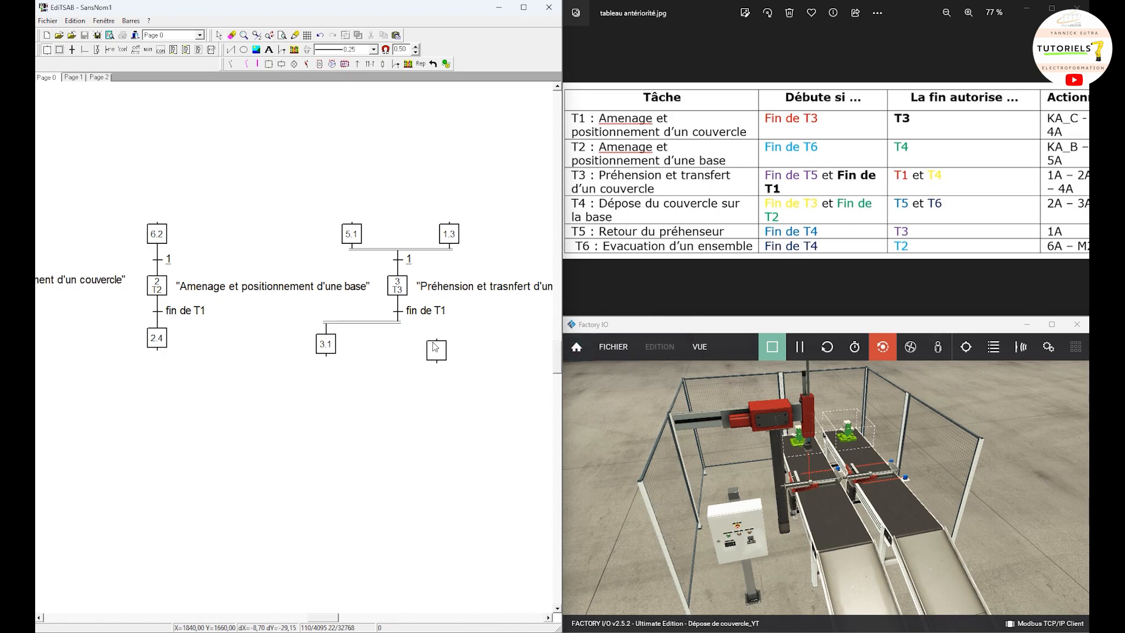
click(433, 350)
double_click(433, 351)
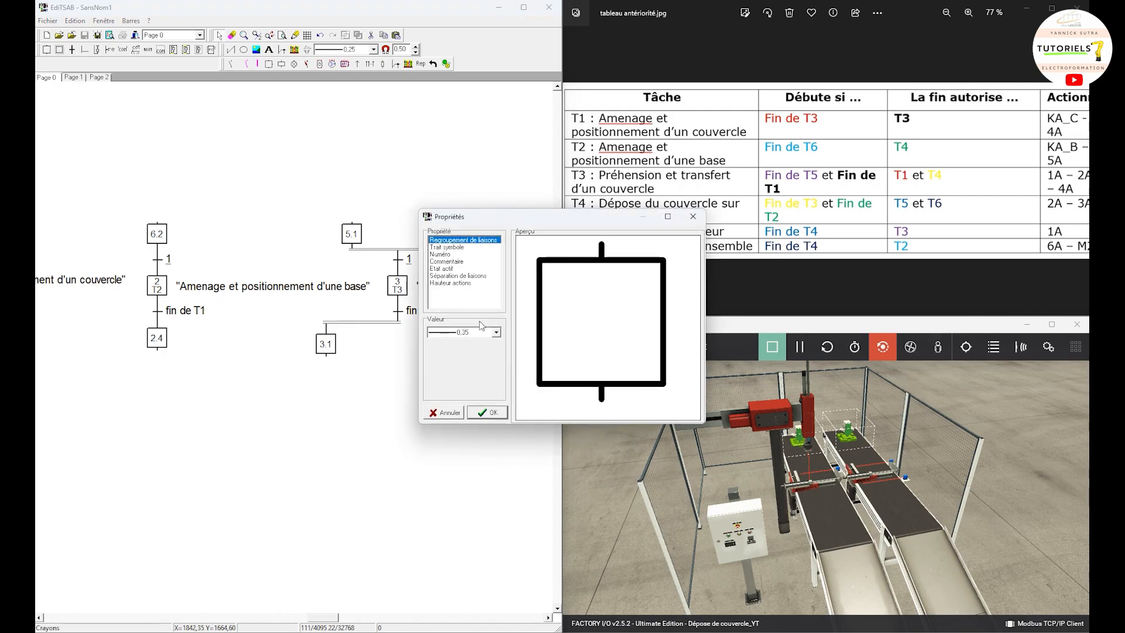
click(448, 254)
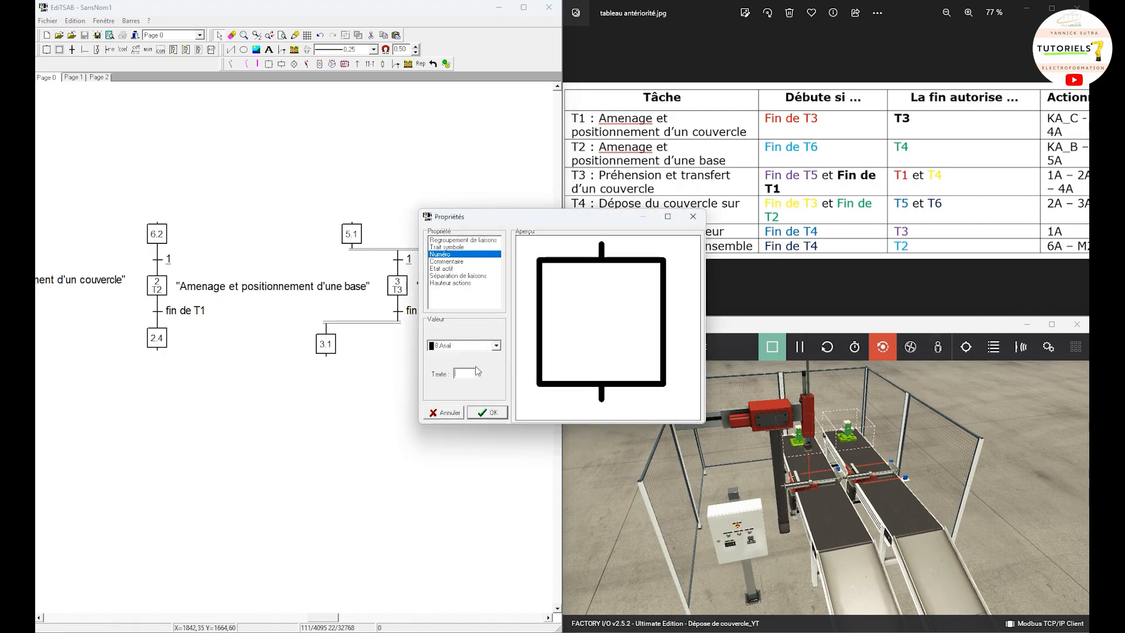
text(3.4)
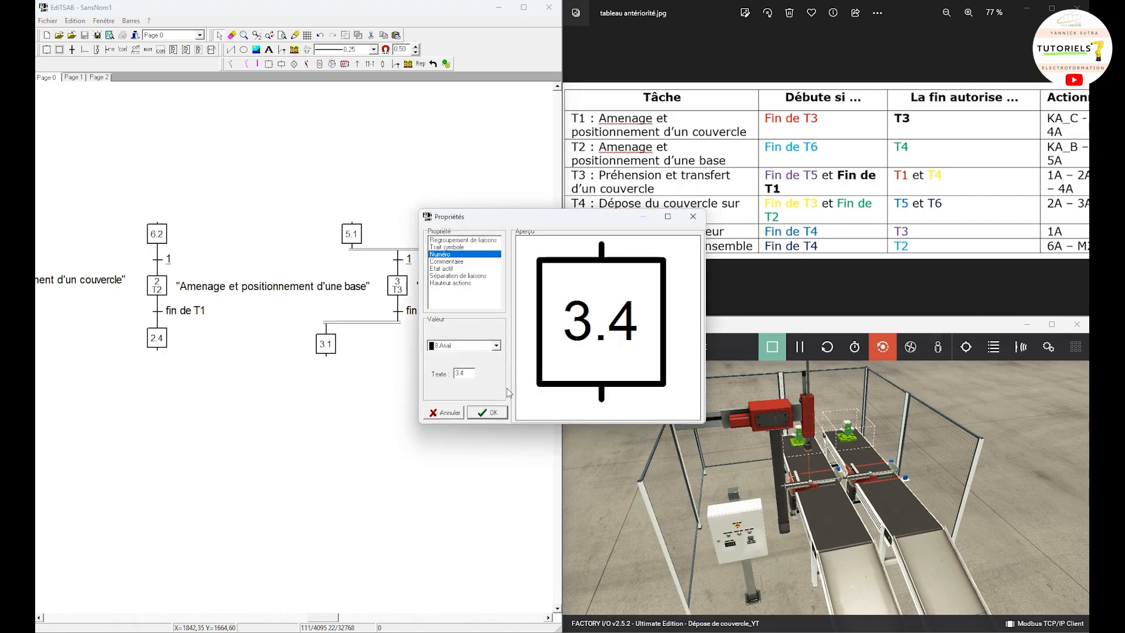
click(487, 412)
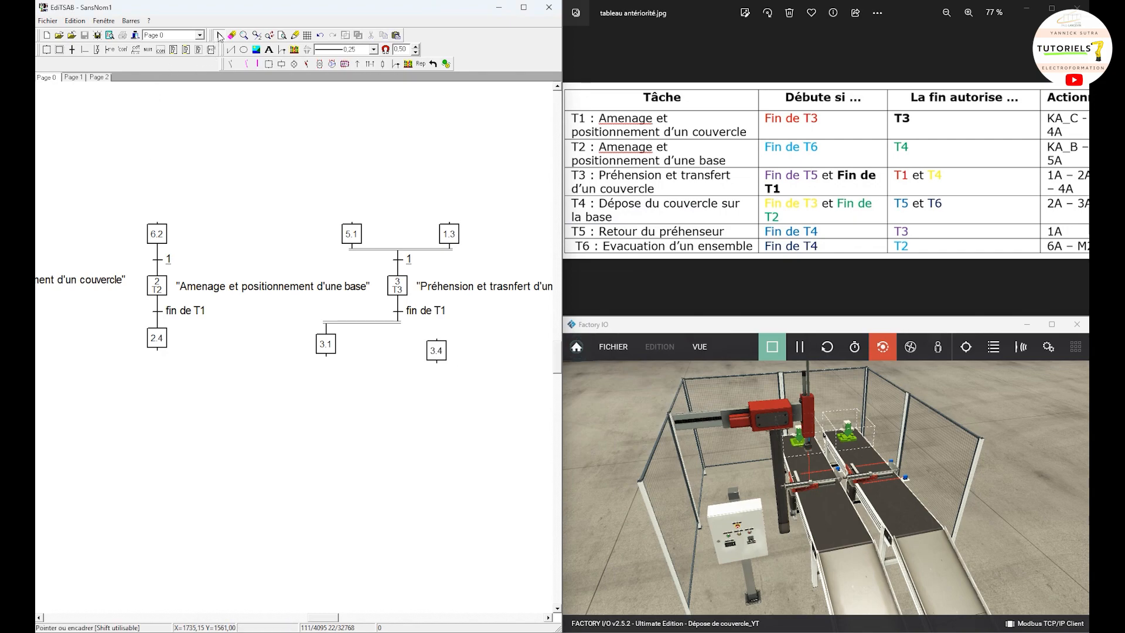
Step: Link the transition below step 3 to step 3.4 as an AND divergence and move step 3.1 slightly closer
click(89, 50)
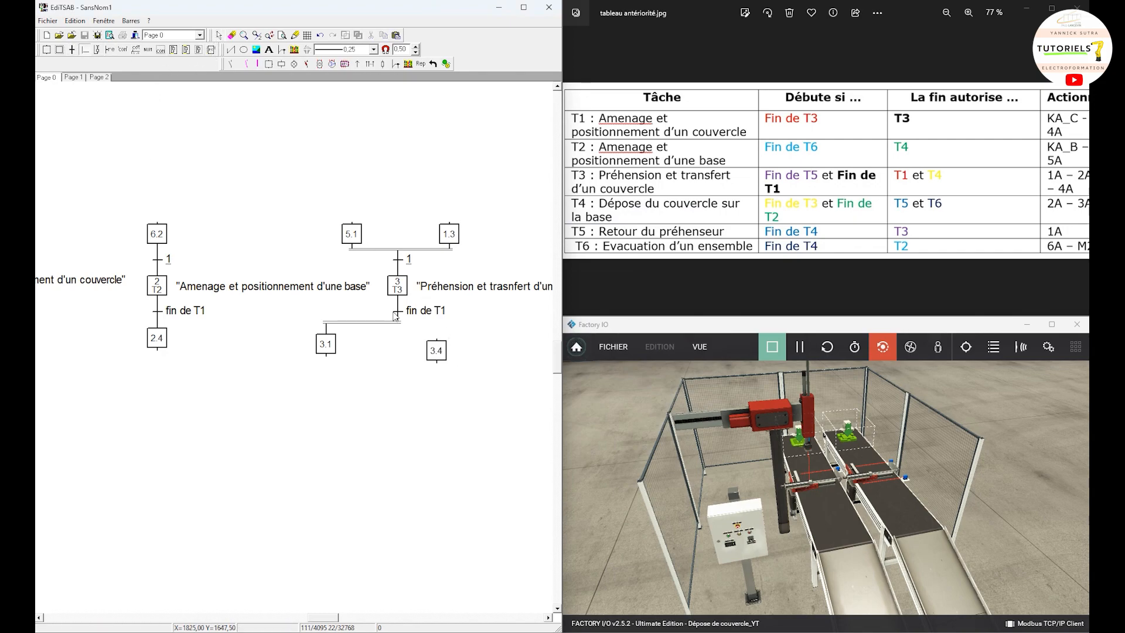
click(396, 312)
click(436, 347)
drag(324, 336, 347, 350)
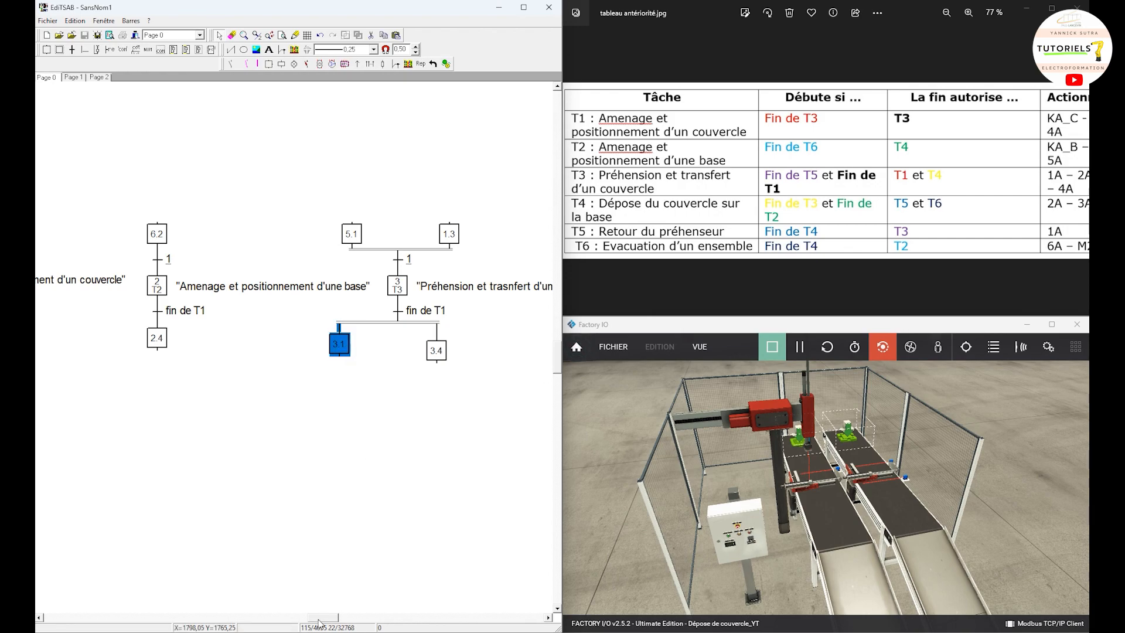
Step: Select the entire T3 grafcet and copy it
drag(473, 499, 328, 196)
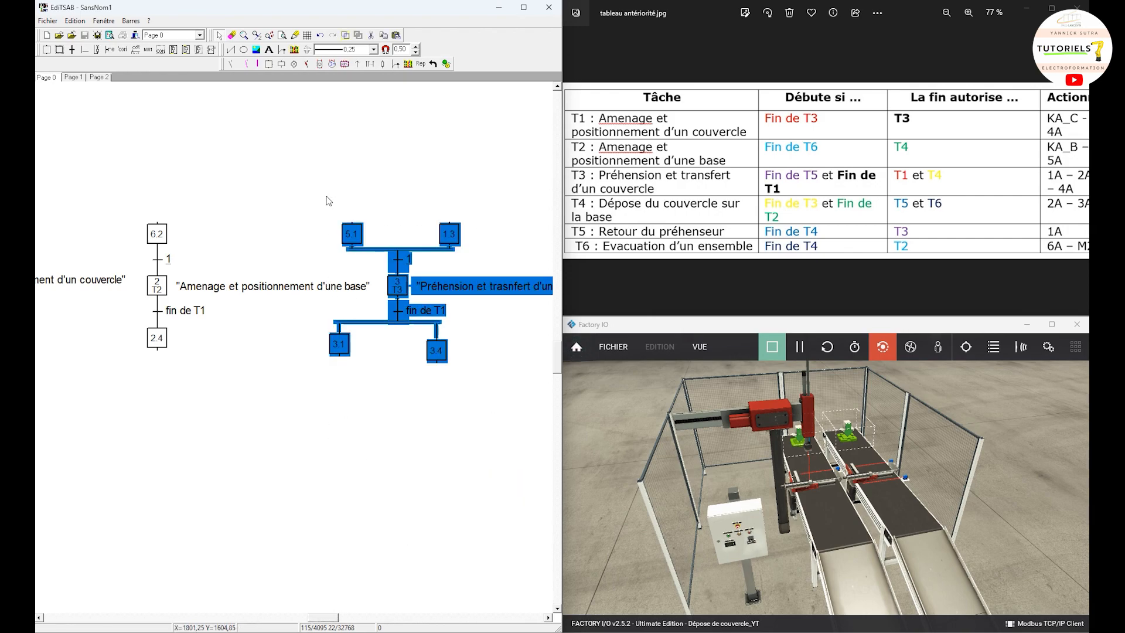
right_click(366, 240)
click(400, 284)
click(413, 377)
drag(409, 337, 402, 288)
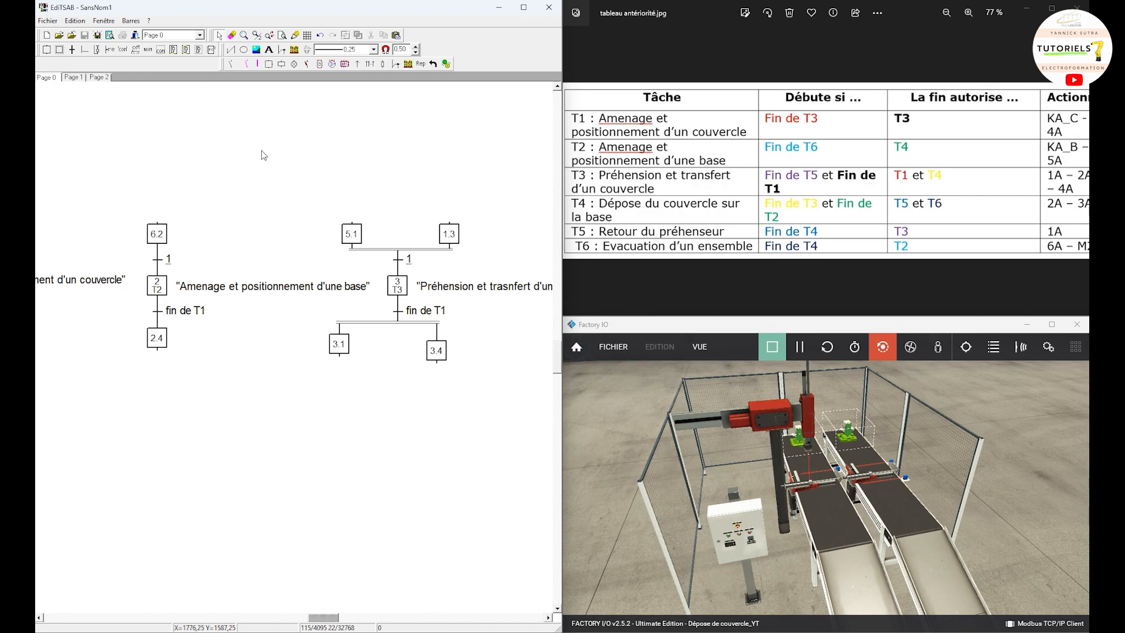
Step: Renumber the T3 grafcet's upper-left step as 5.3
double_click(361, 238)
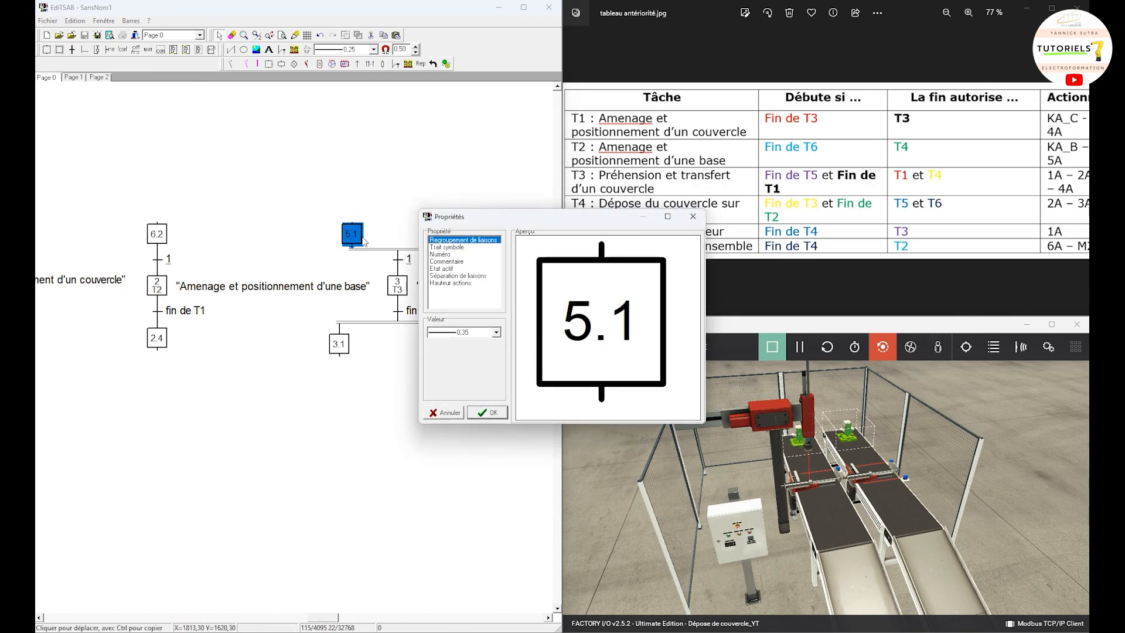
click(440, 255)
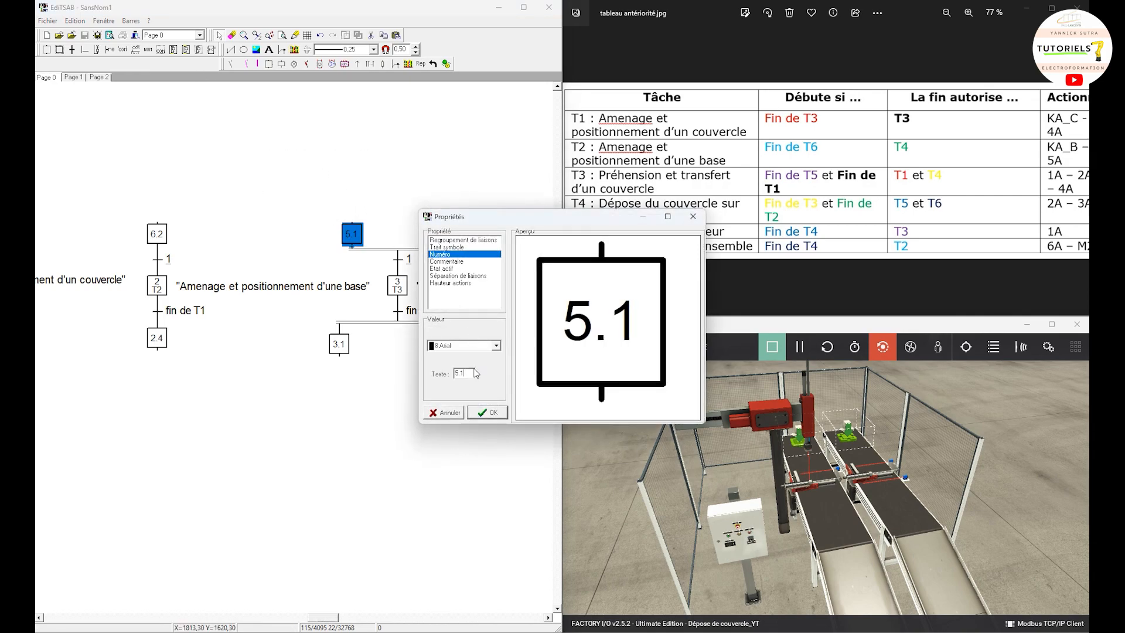
key(BackSpace)
text(3)
click(486, 413)
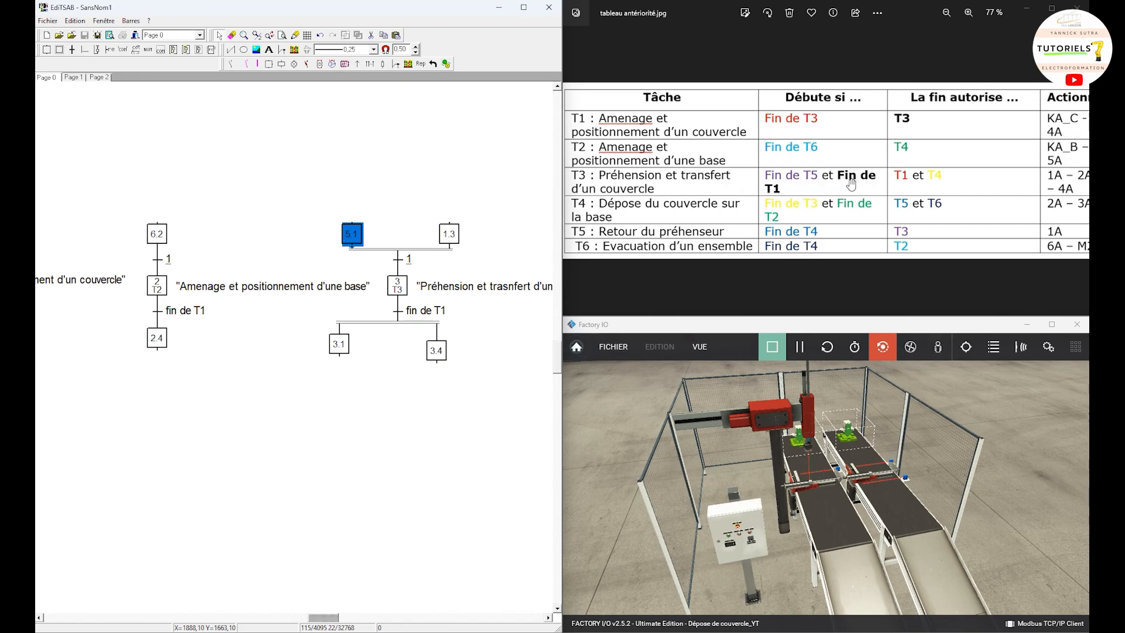
click(370, 507)
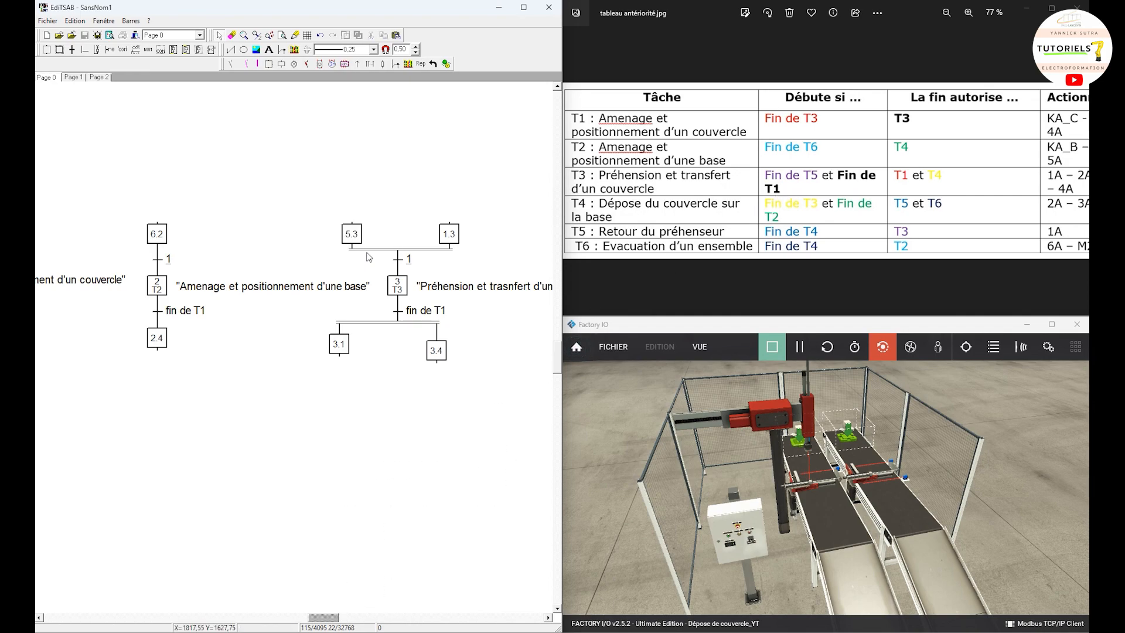
Step: Copy the entire T3 grafcet, including its action text, and paste the duplicate below the T1 grafcet
drag(551, 354, 296, 167)
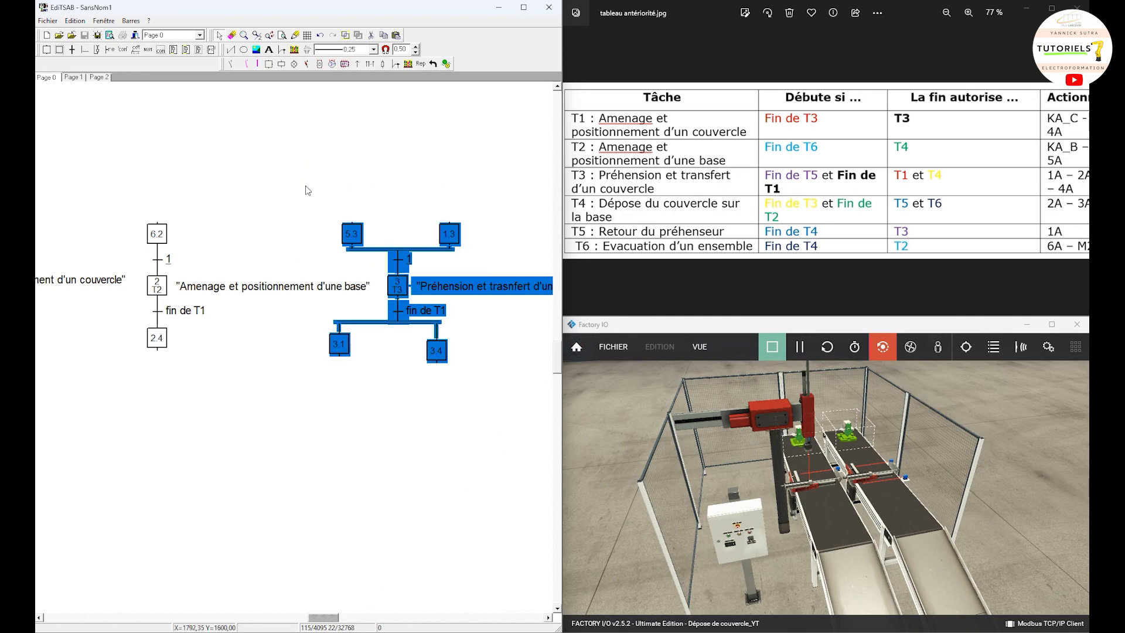
right_click(361, 239)
click(394, 280)
drag(329, 617, 305, 605)
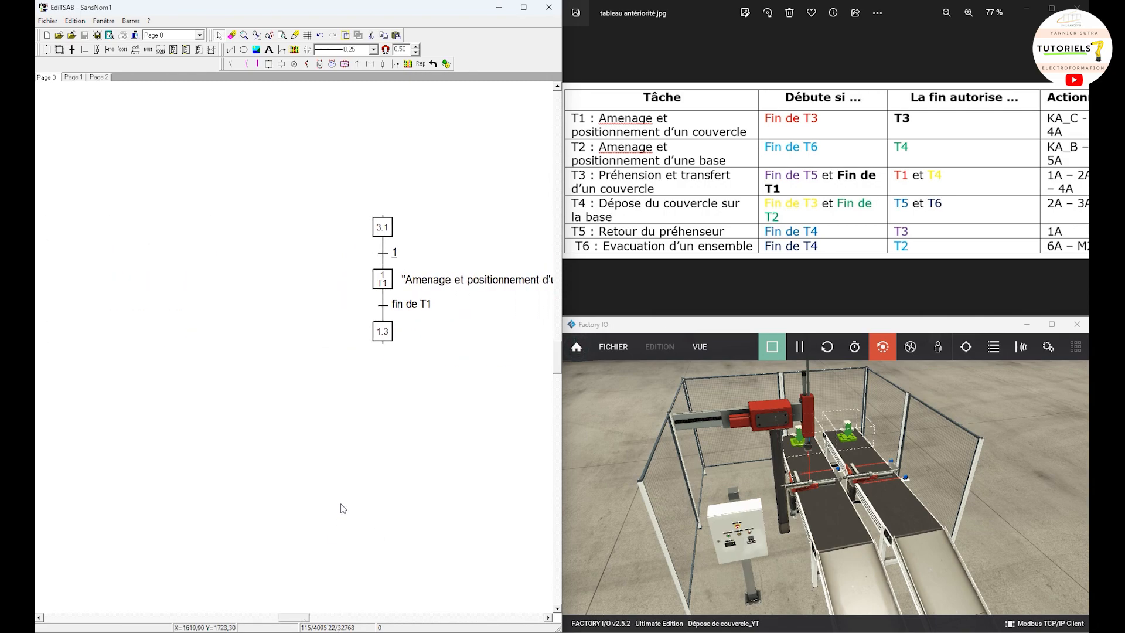
scroll(342, 508, down, 1)
right_click(370, 475)
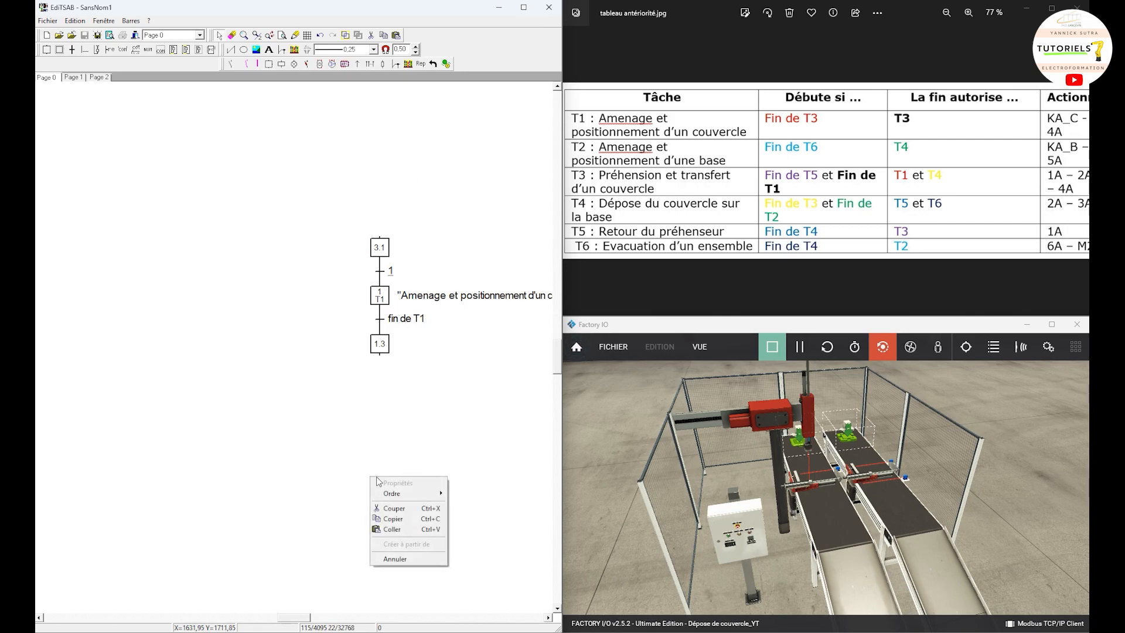
click(404, 527)
drag(121, 157, 379, 463)
drag(476, 358, 310, 621)
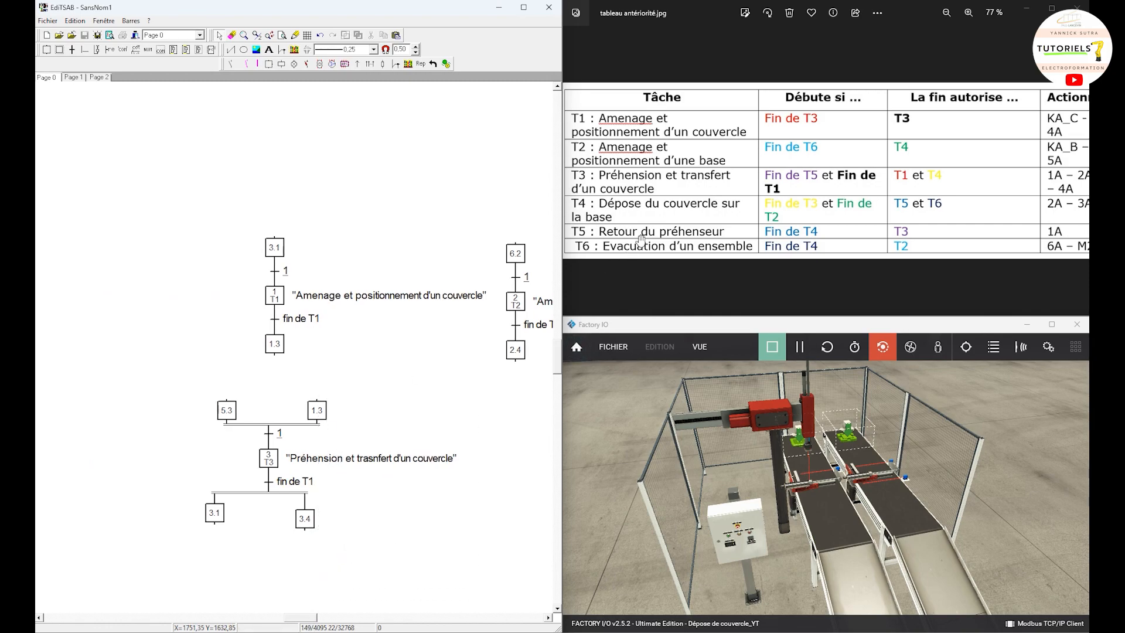
Step: Renumber the central step of the pasted grafcet as 4 and set its comment to T4
double_click(270, 460)
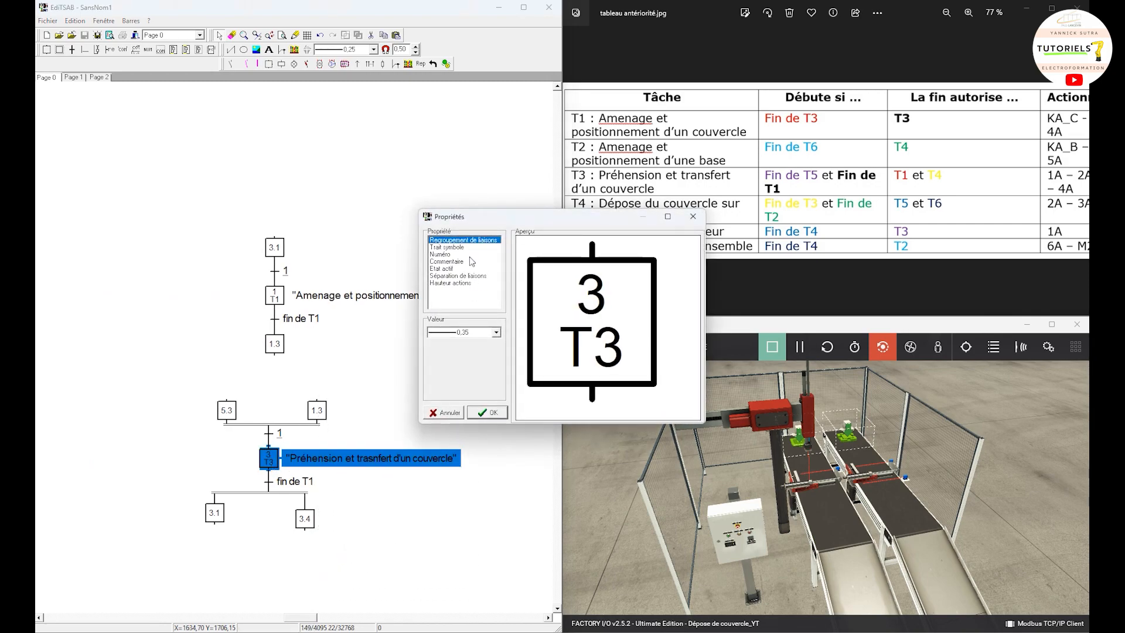
click(450, 254)
text(4)
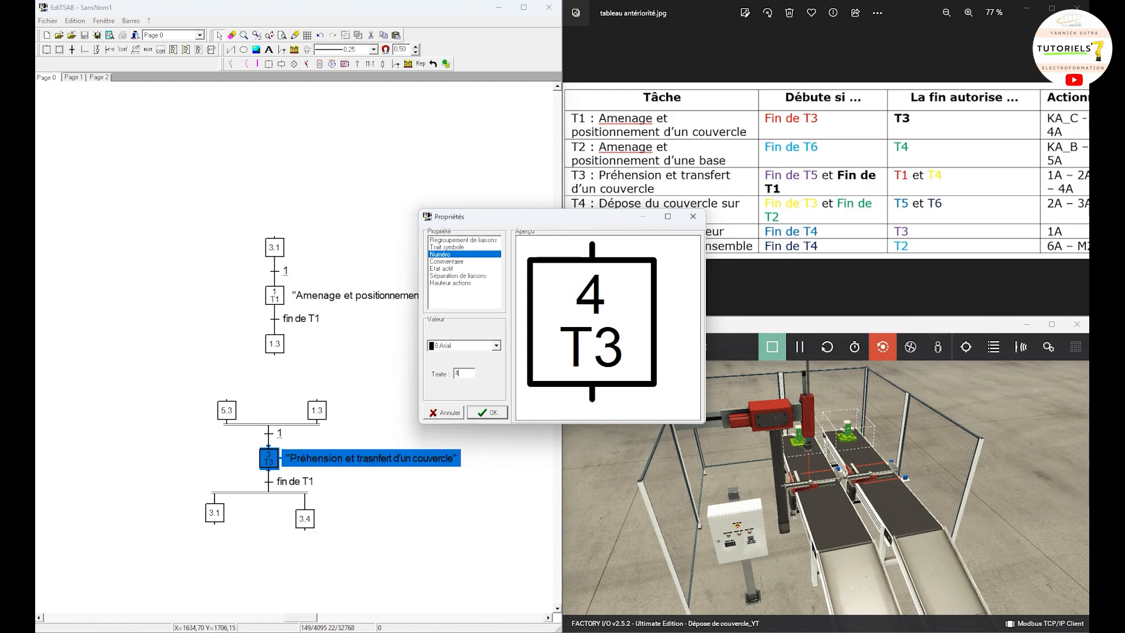
click(440, 261)
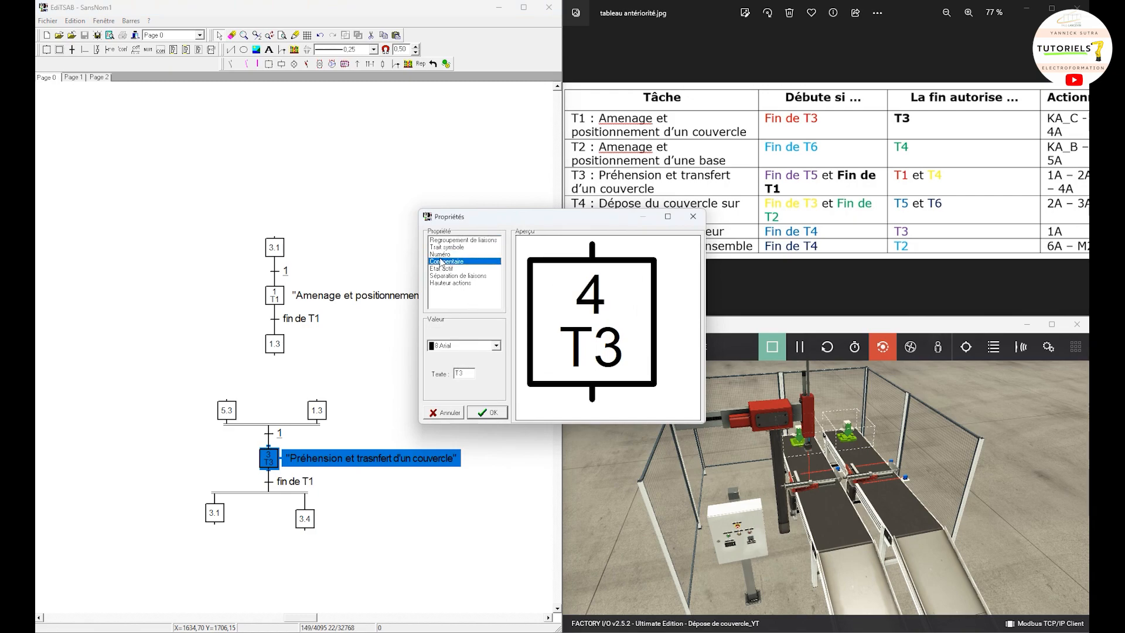
key(BackSpace)
text(4)
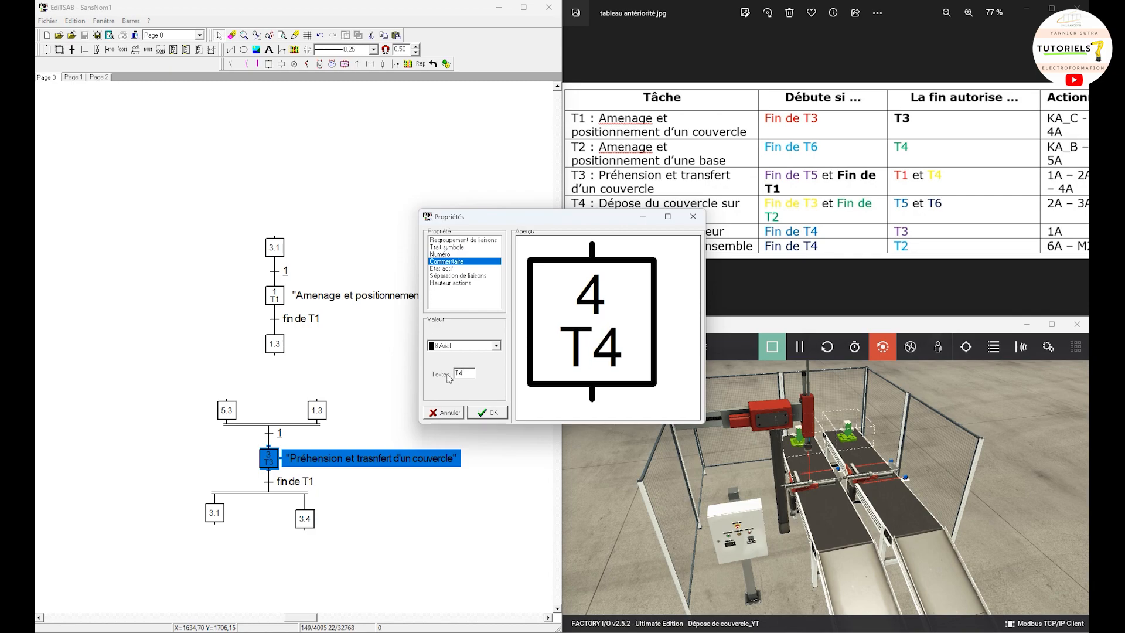
click(487, 412)
click(487, 473)
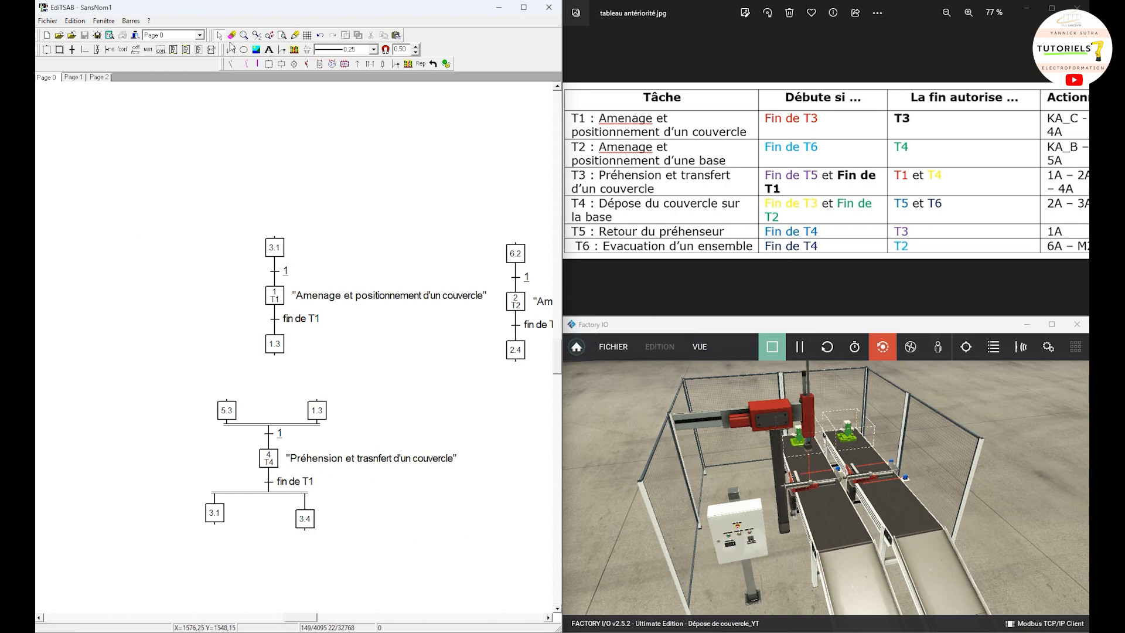
Step: Change the action text of step 4 to "Dépose d'un couvercle sur la base"
double_click(318, 459)
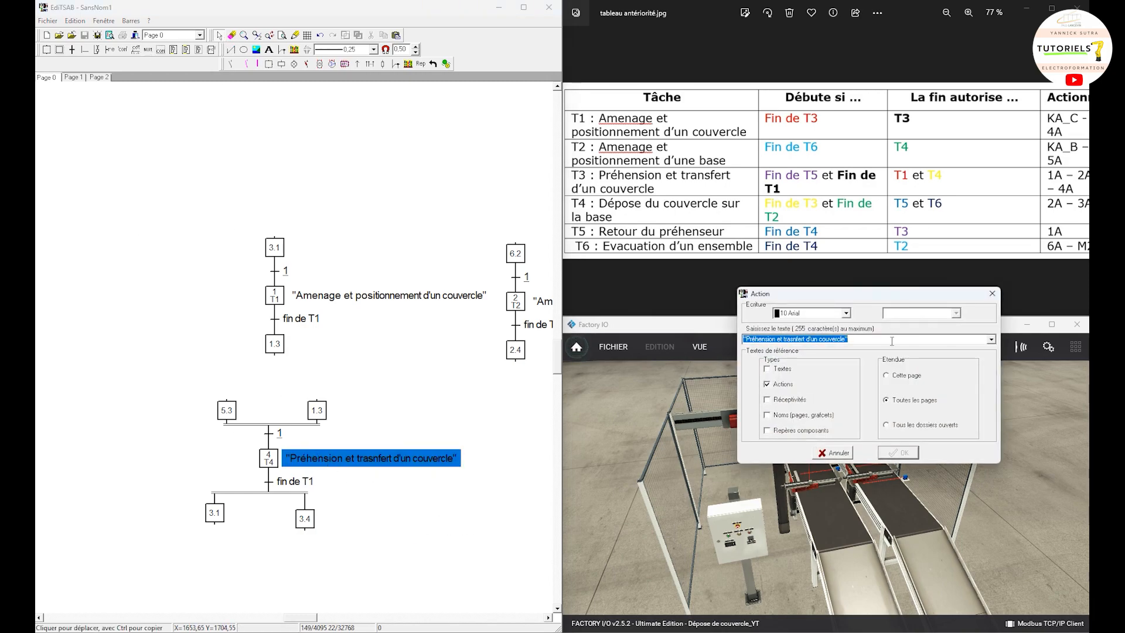
drag(819, 339, 750, 339)
text(De)
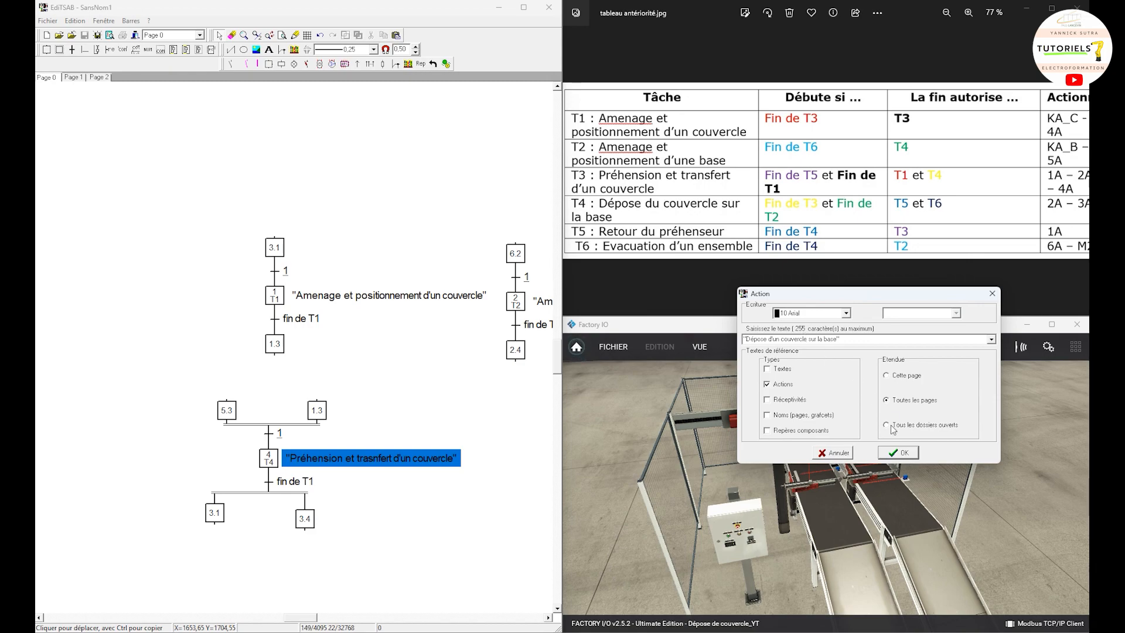
click(897, 452)
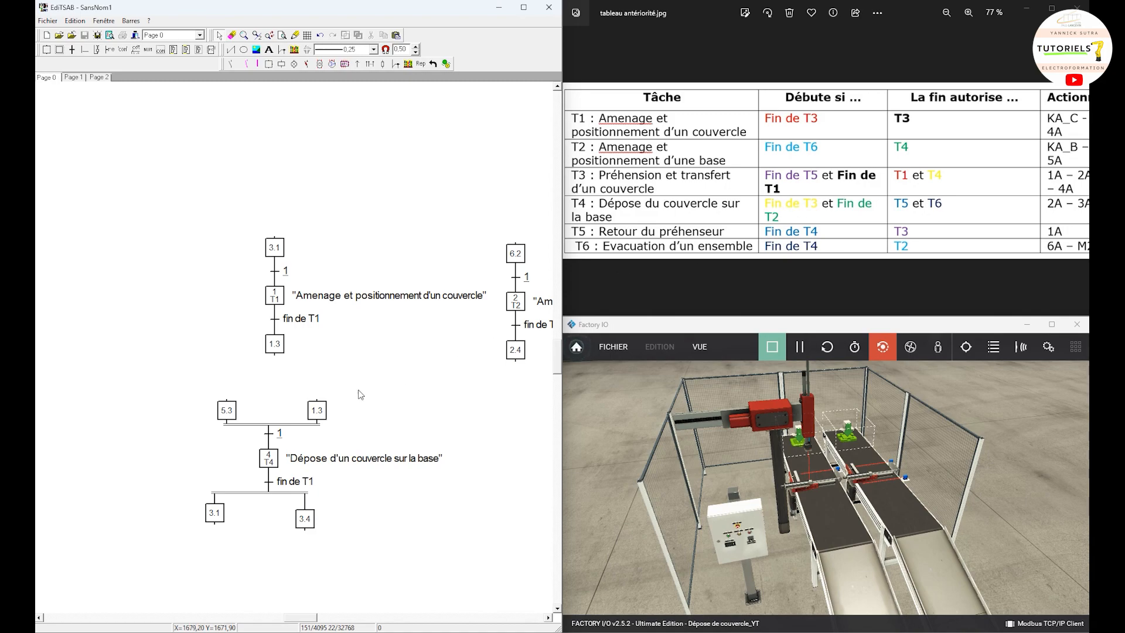
drag(244, 377, 432, 387)
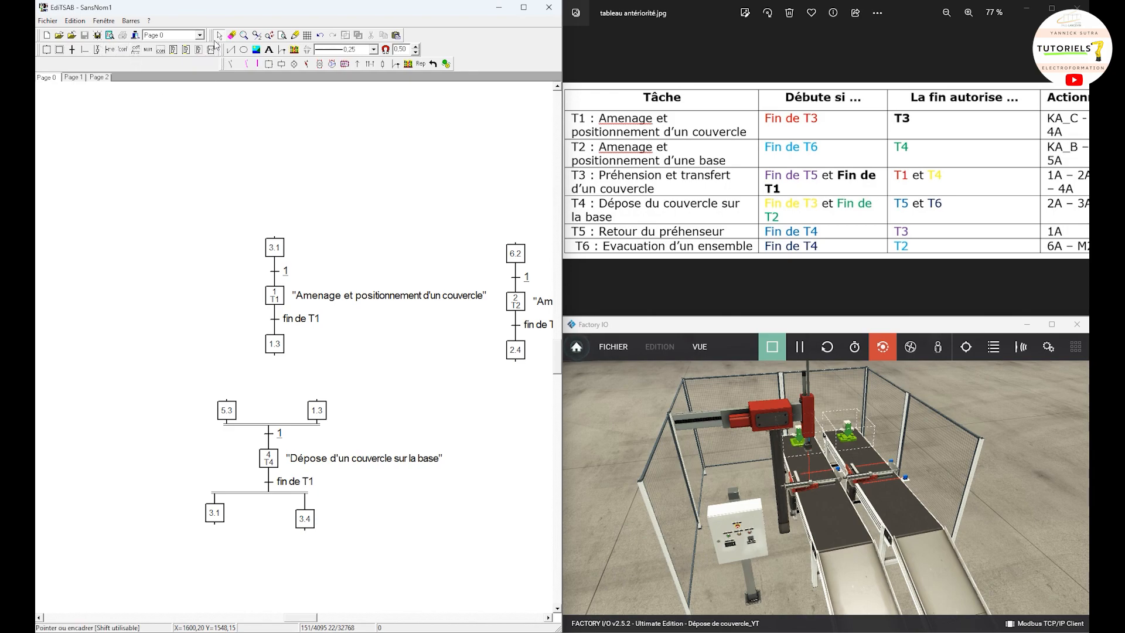
Step: Renumber the T4 grafcet's upper-left step as 3.4
double_click(227, 410)
click(451, 255)
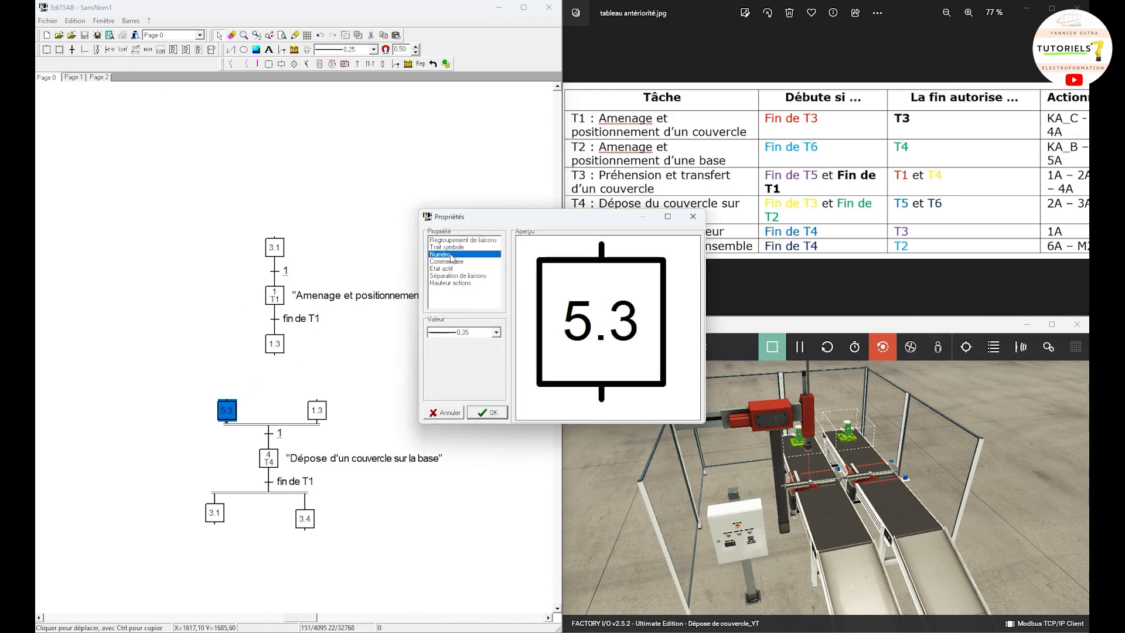
text(3.4)
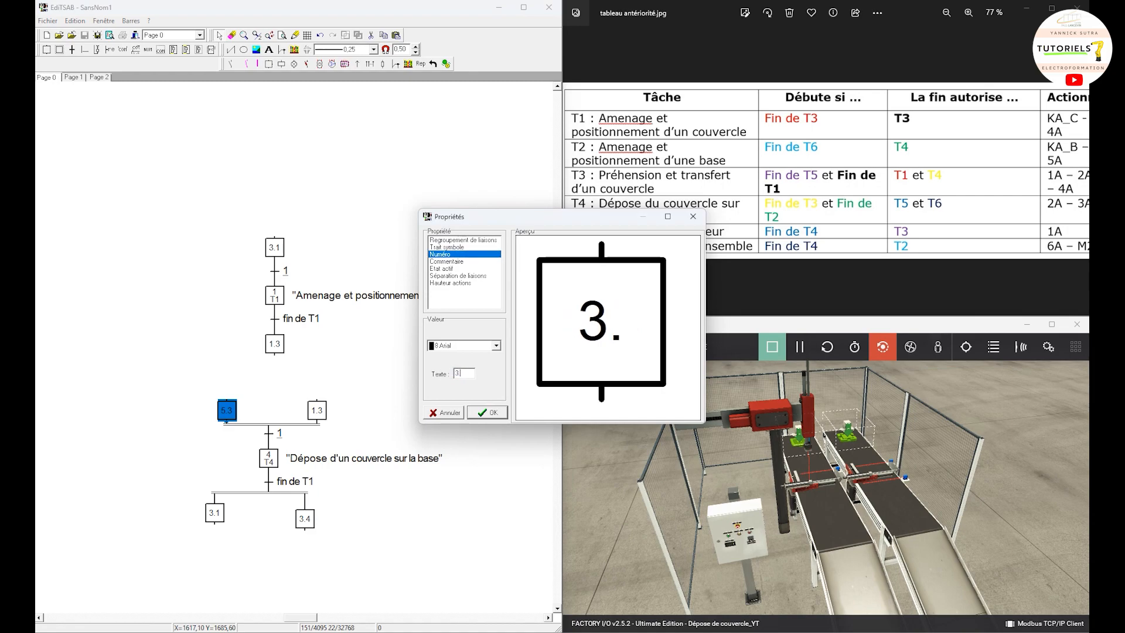
click(495, 415)
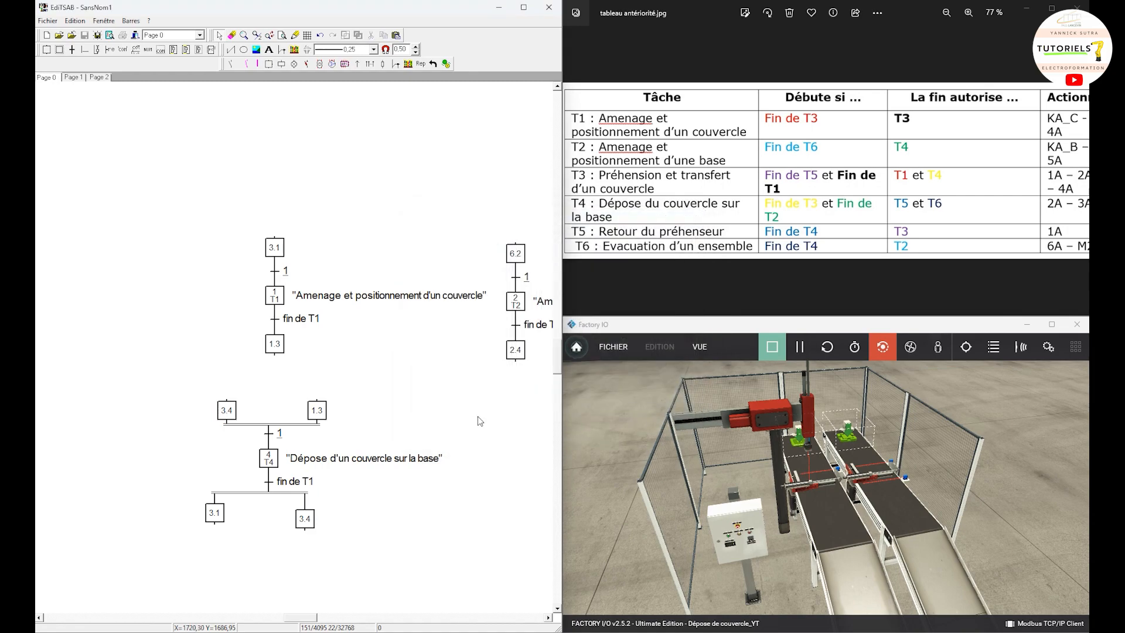
click(457, 419)
click(411, 407)
Step: Renumber the T4 grafcet's upper-right step as 2.4
double_click(317, 412)
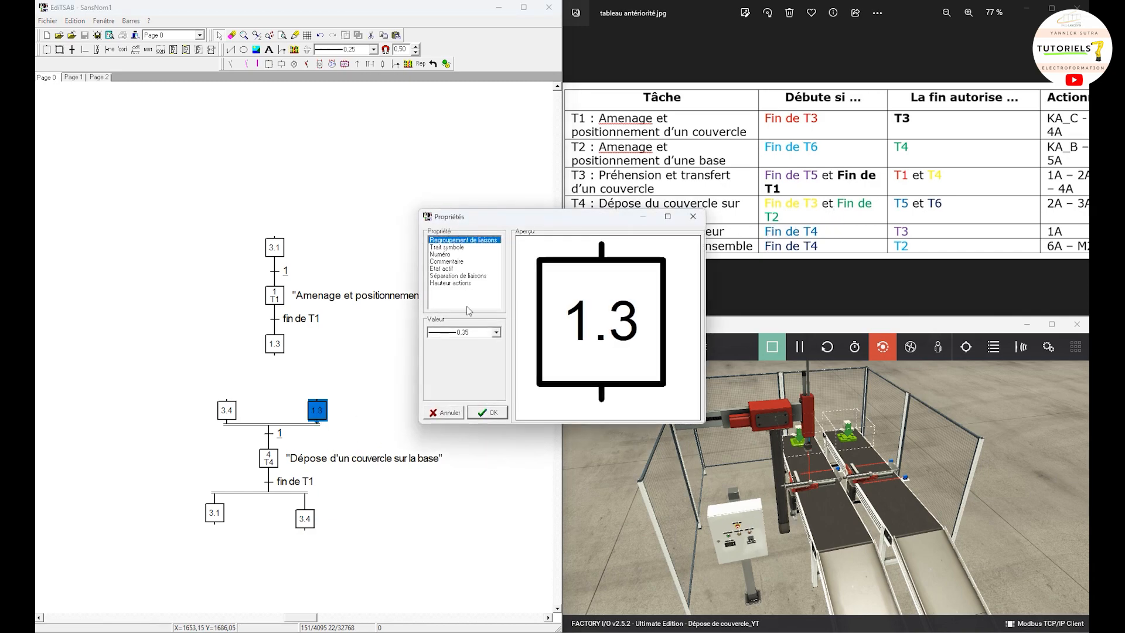
click(444, 254)
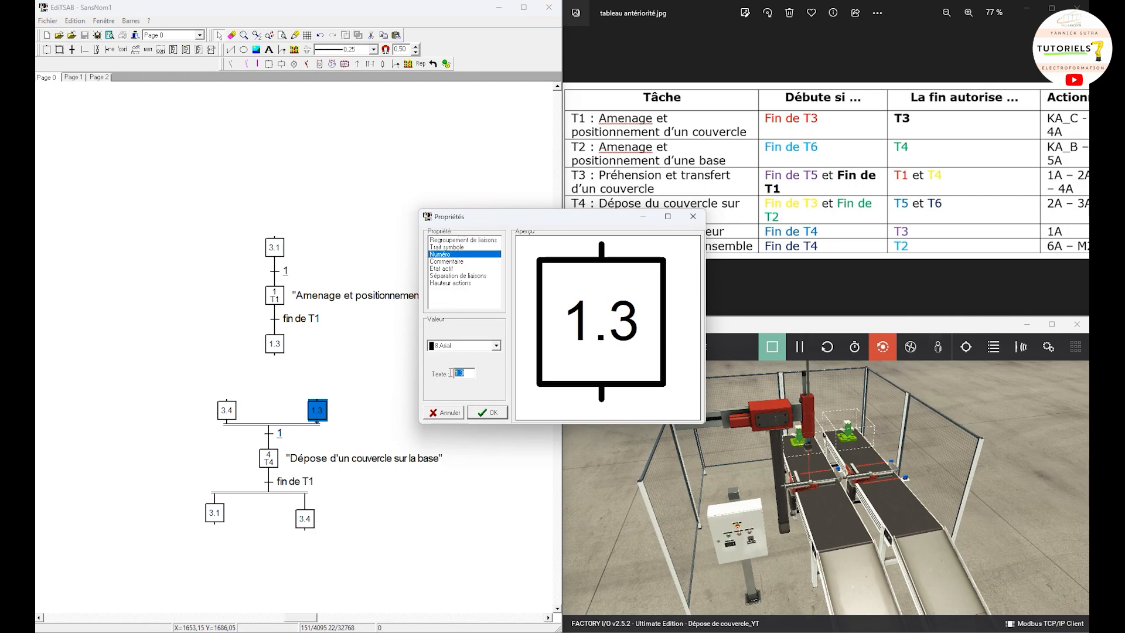
text(2.4)
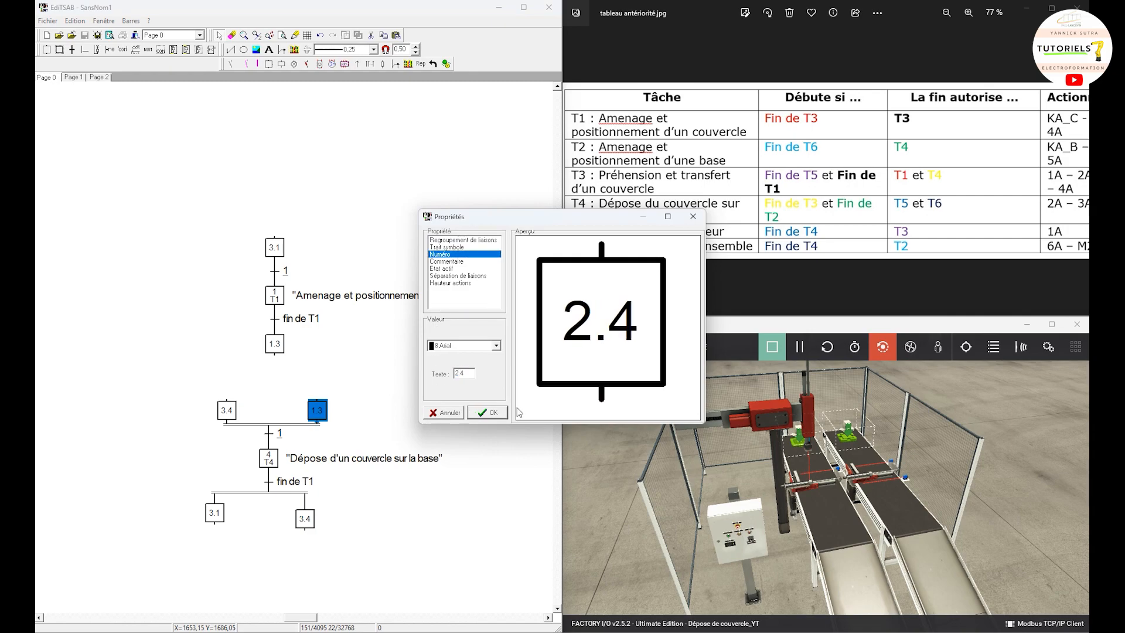
click(495, 414)
drag(502, 481, 485, 518)
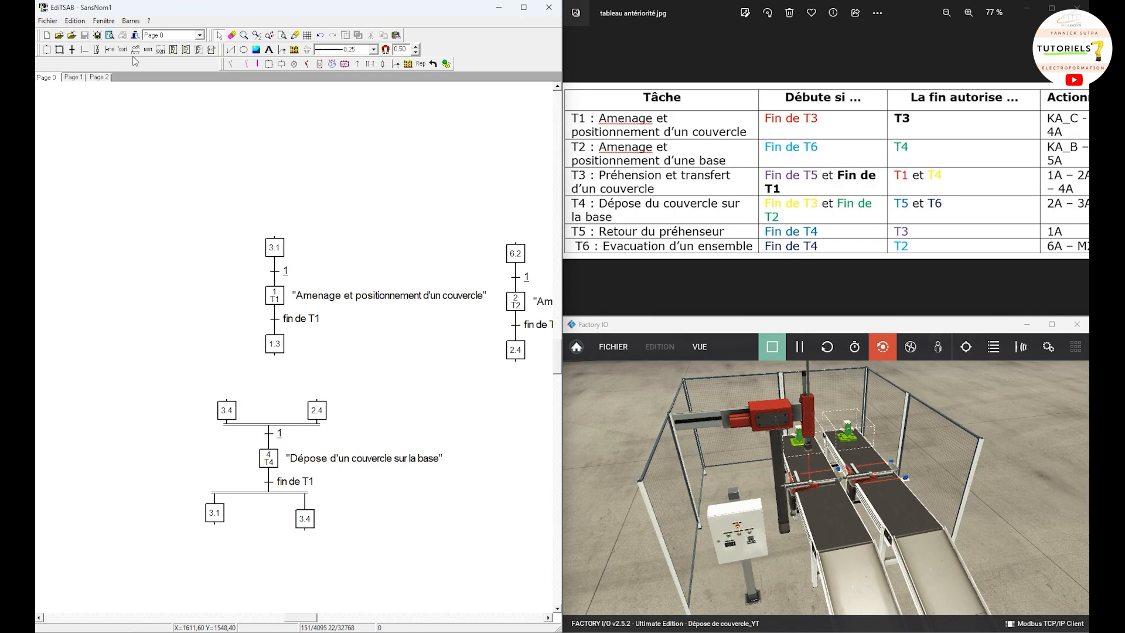
Step: Set the transition condition below step 4 to "fin de T4" and the one below step 2 to "fin de T2"
double_click(289, 479)
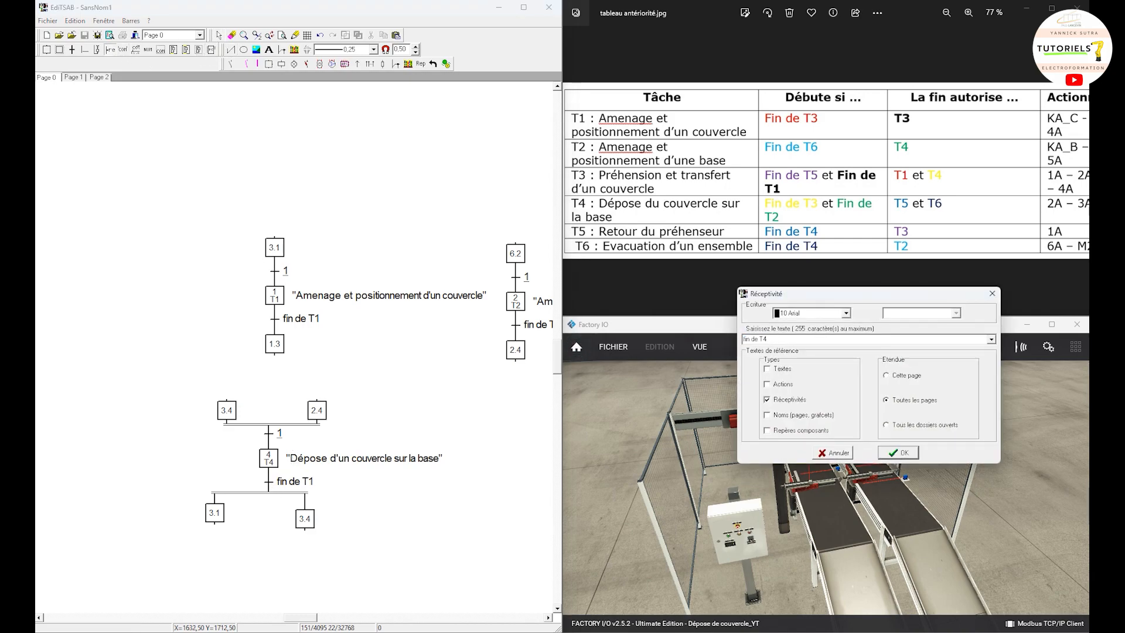
click(897, 455)
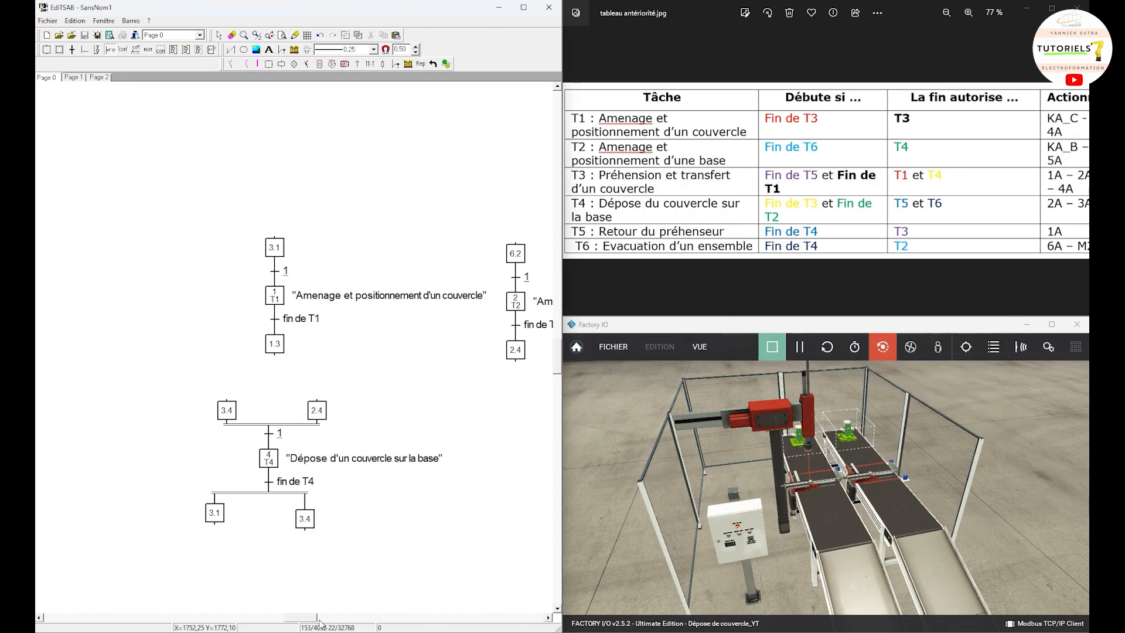
drag(316, 623, 330, 619)
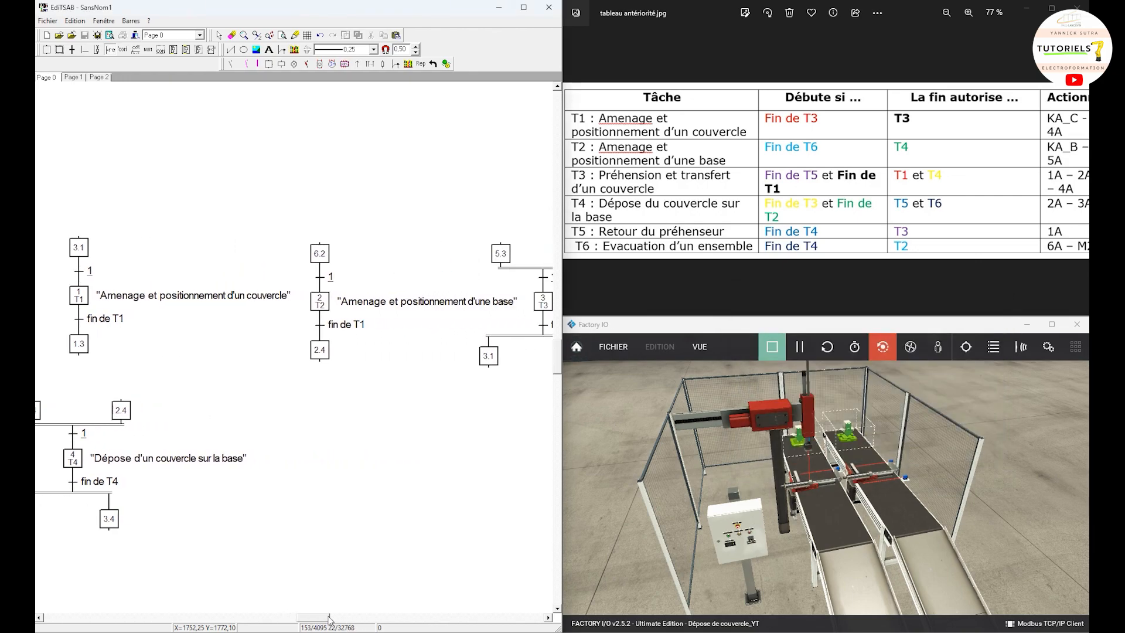
double_click(343, 331)
click(781, 338)
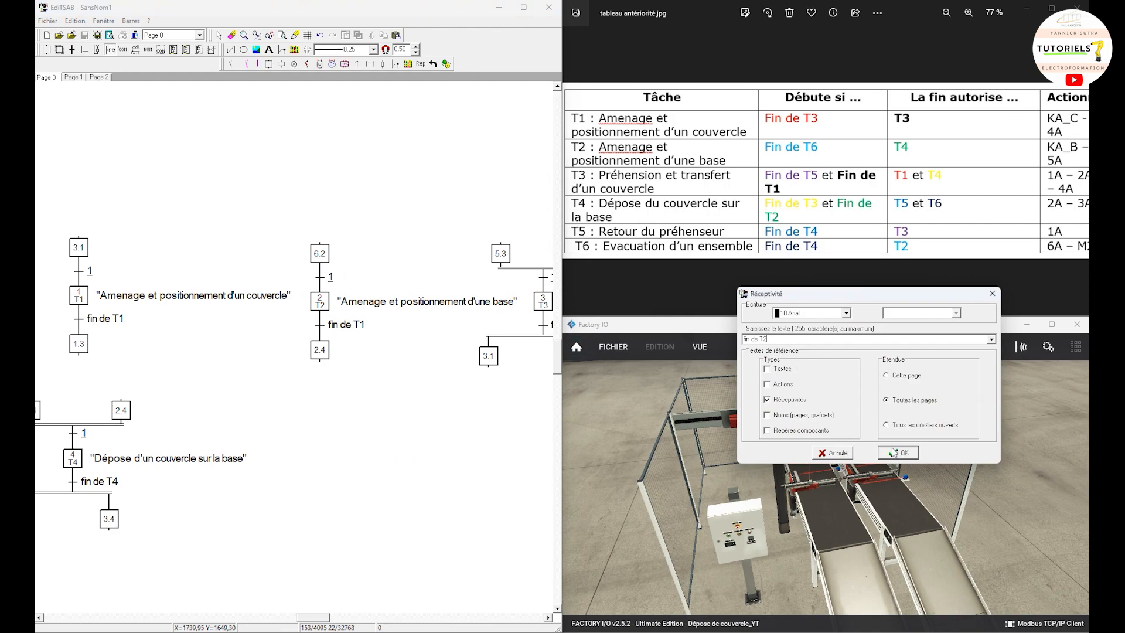
text(2)
click(895, 452)
Step: Set the transition condition below step 3 in the T3 grafcet to "fin de T3"
drag(324, 622, 338, 621)
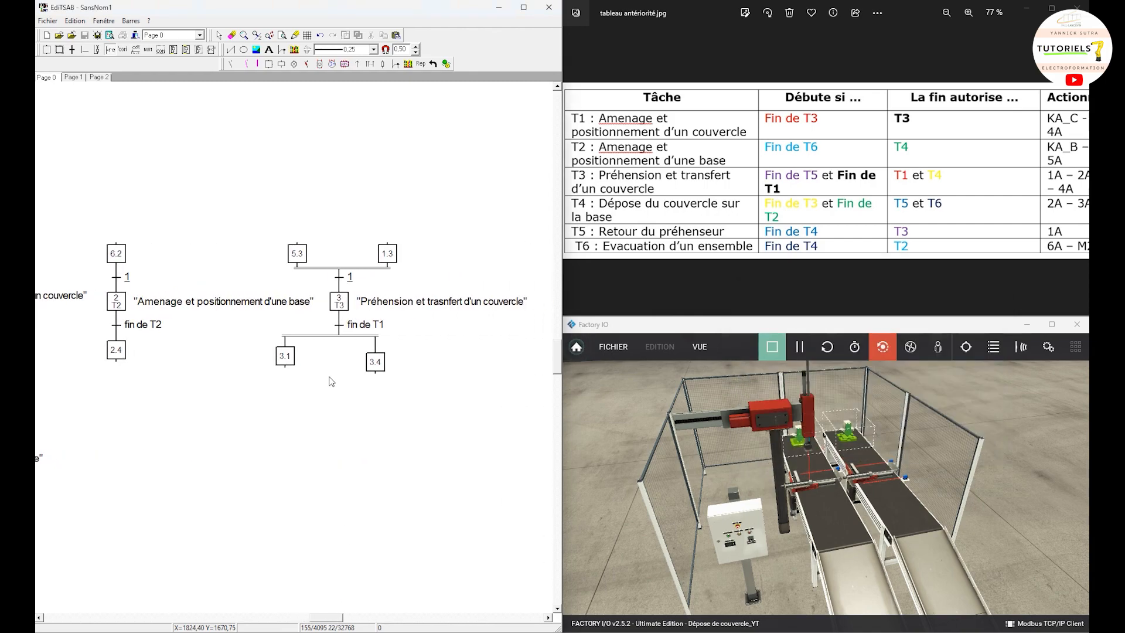
double_click(340, 331)
click(774, 339)
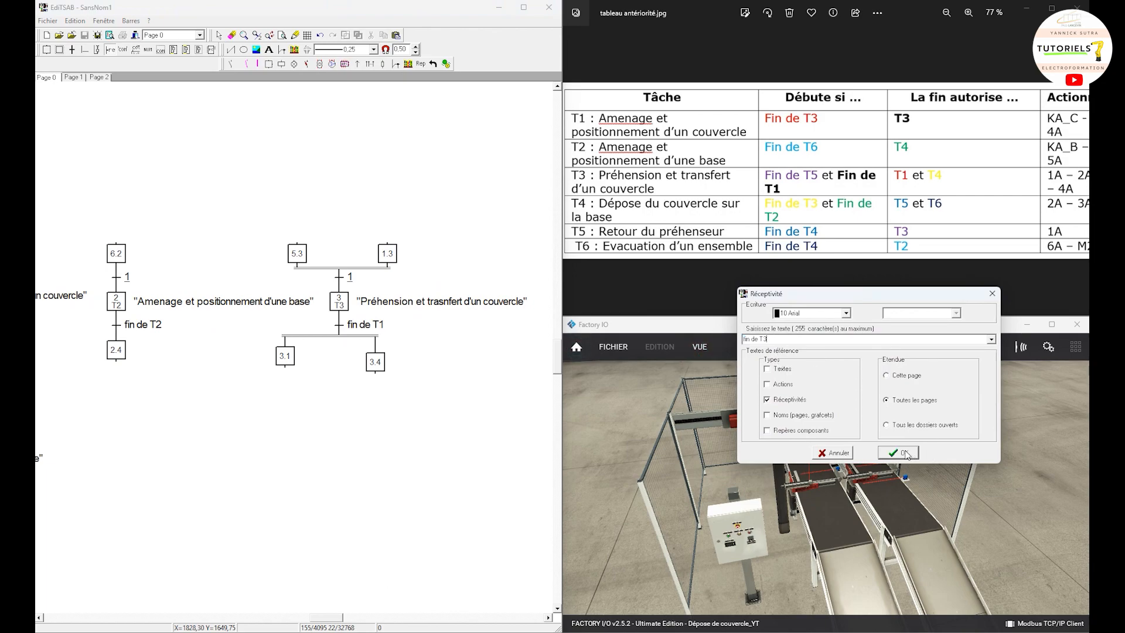
click(902, 453)
Step: Renumber the T4 grafcet's lower-left step as 4.5
drag(333, 619, 305, 619)
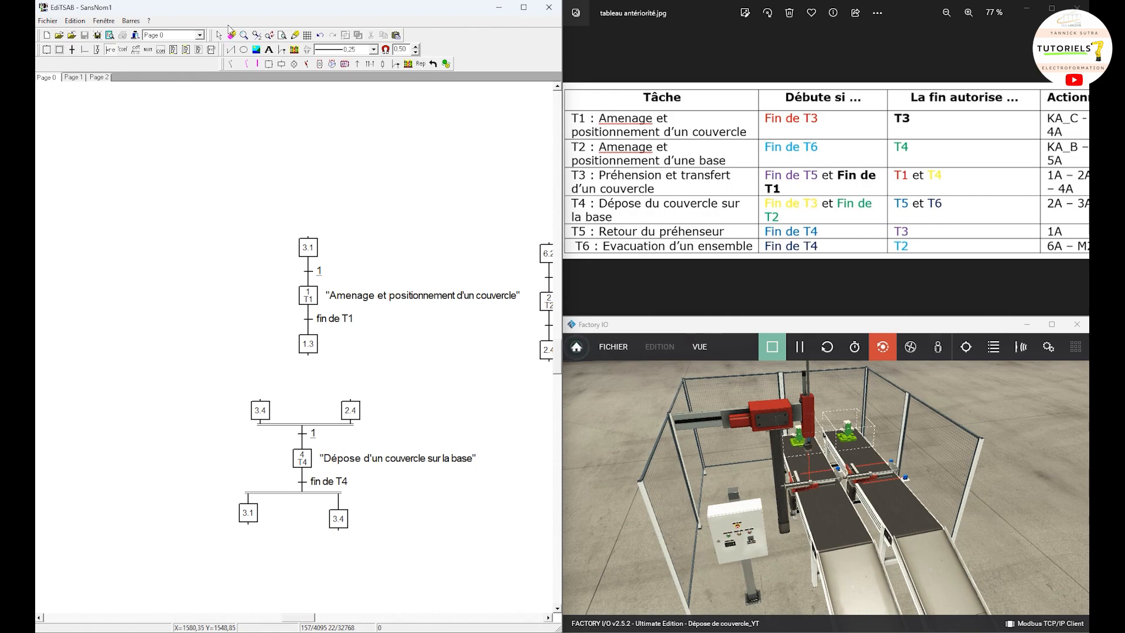
double_click(247, 513)
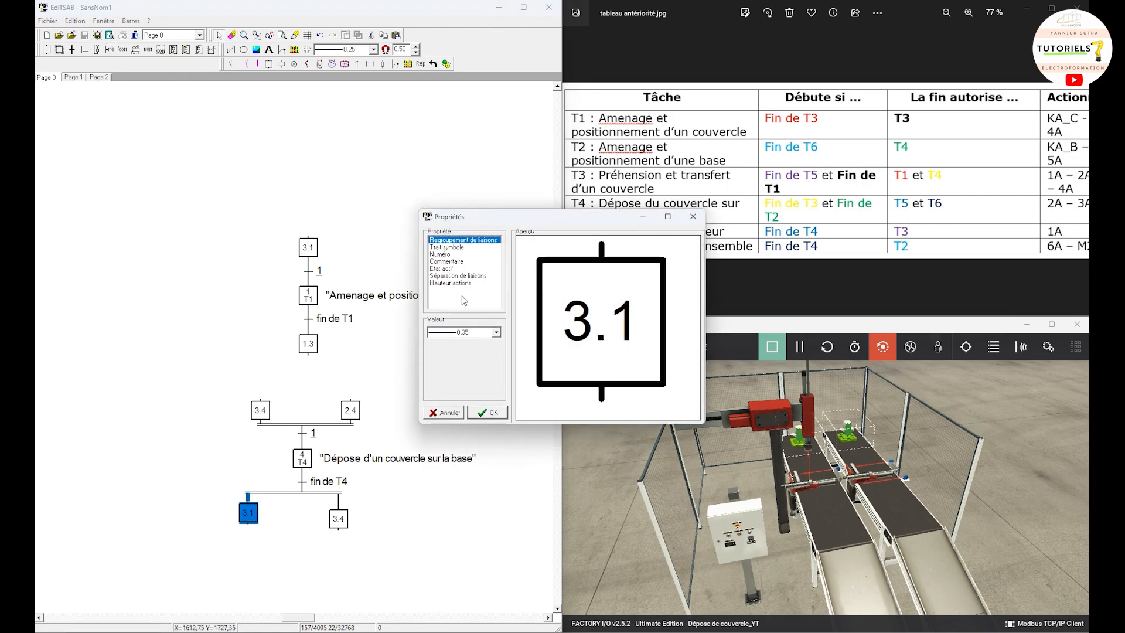
click(443, 254)
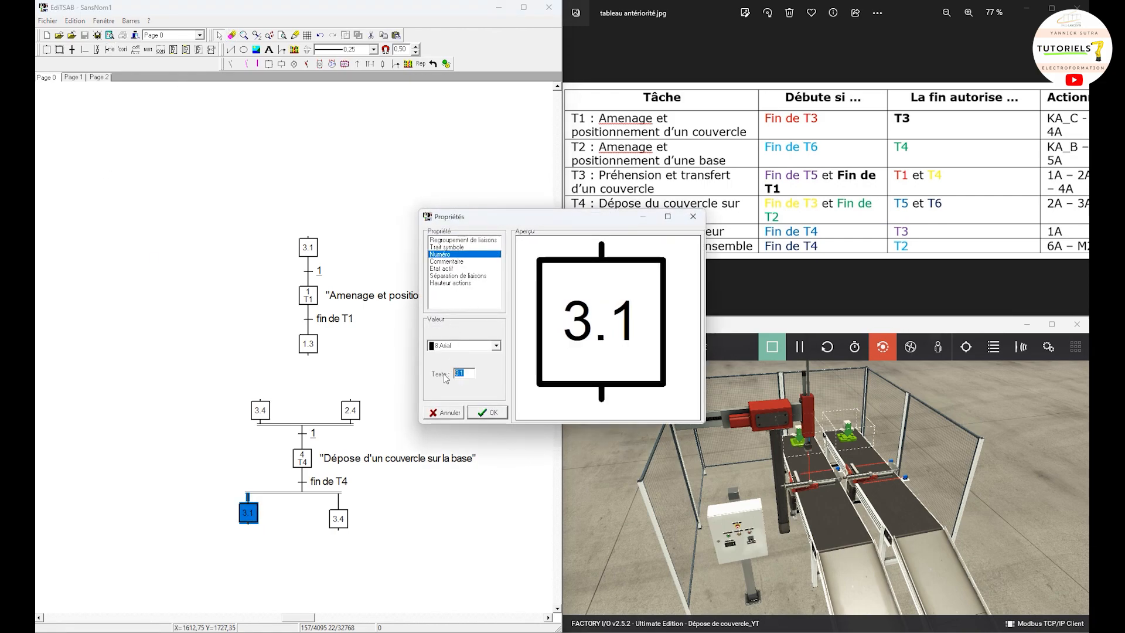
text(4.5)
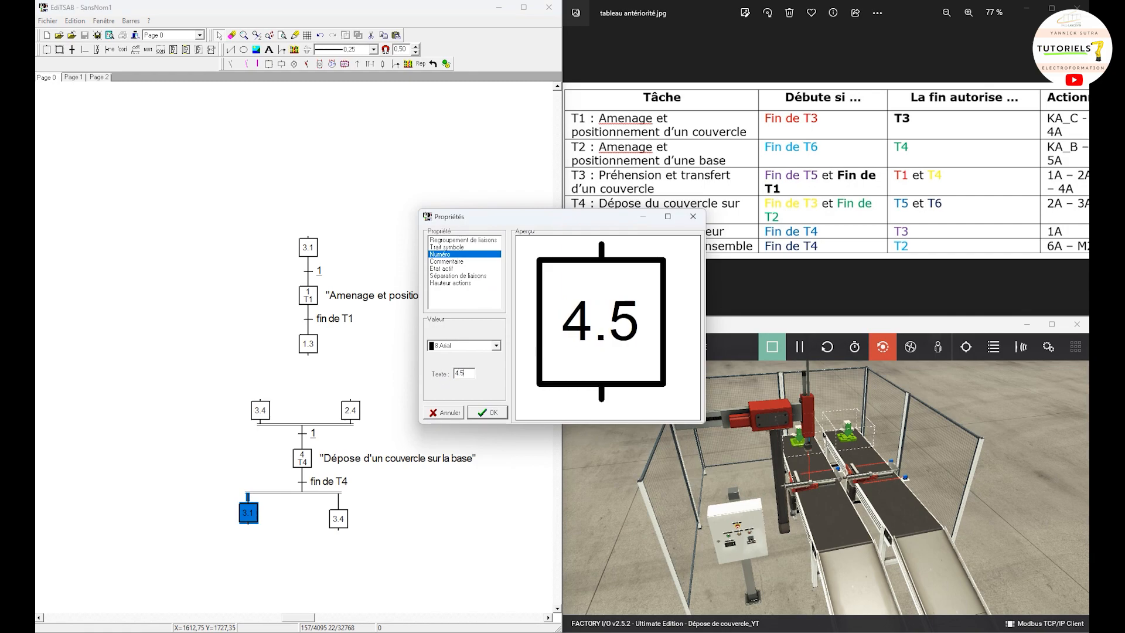
click(487, 412)
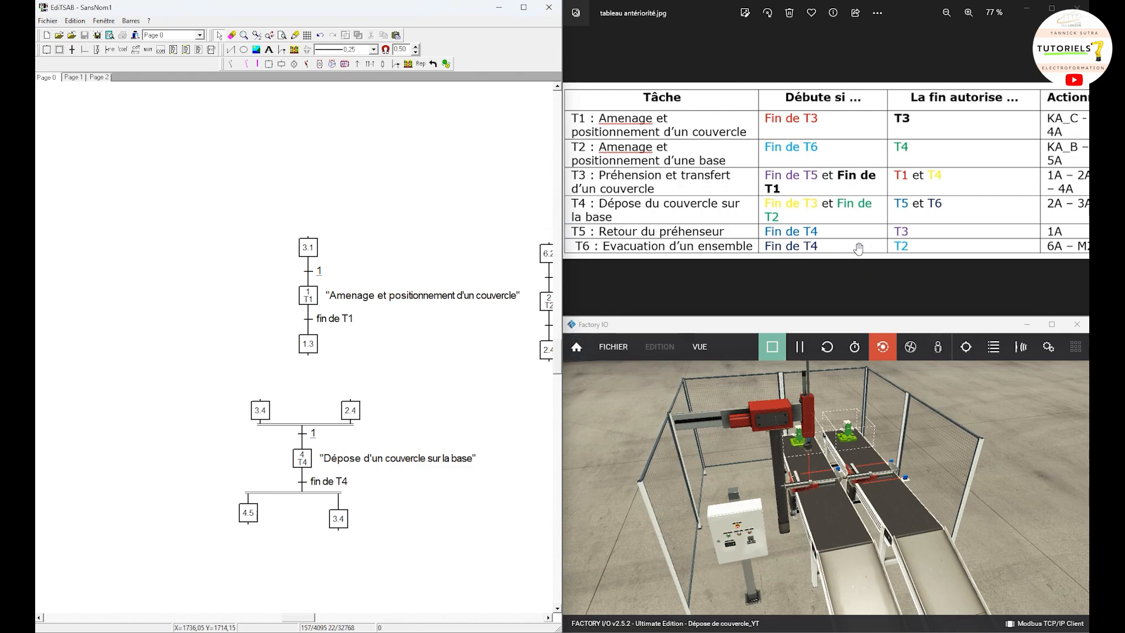
Step: Renumber the T4 grafcet's lower-right step as 4.6
double_click(338, 518)
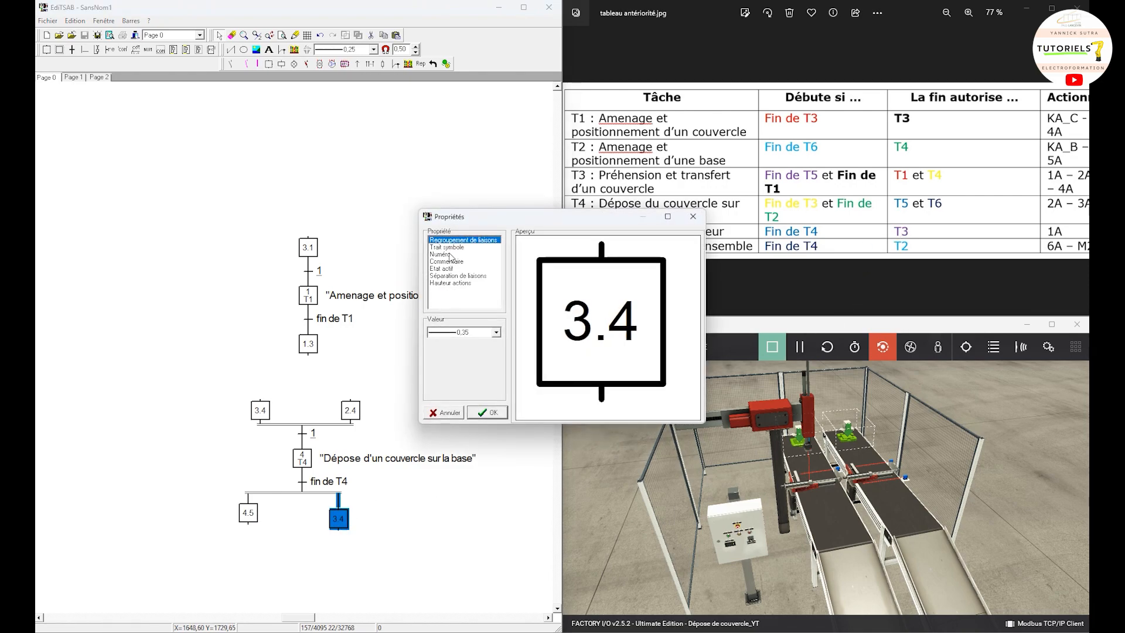
click(449, 254)
text(4.6)
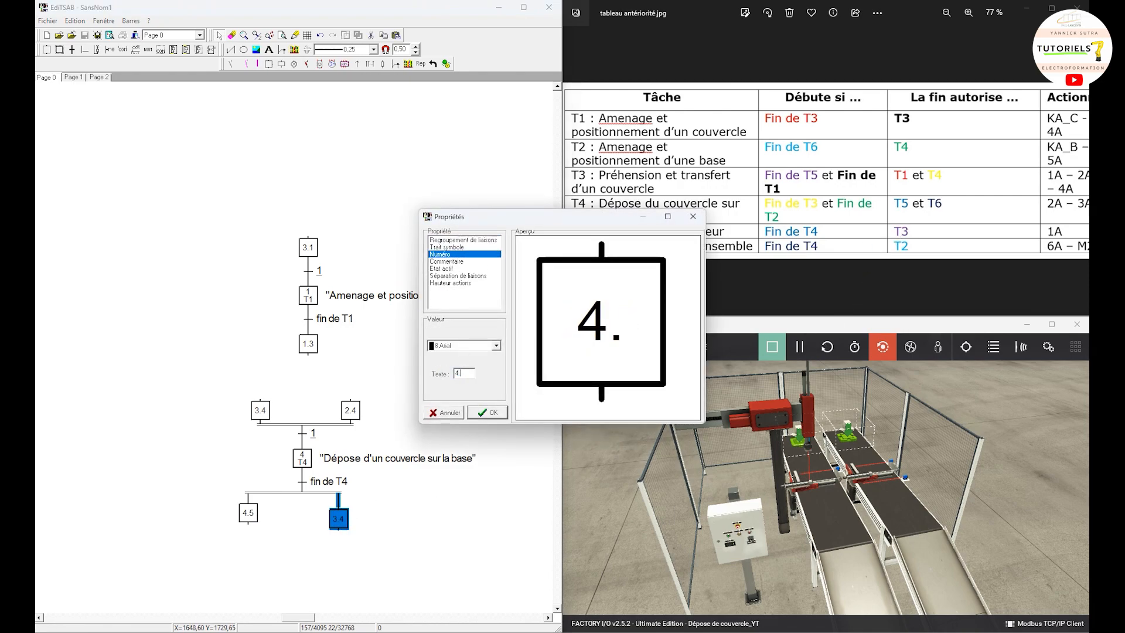
click(491, 413)
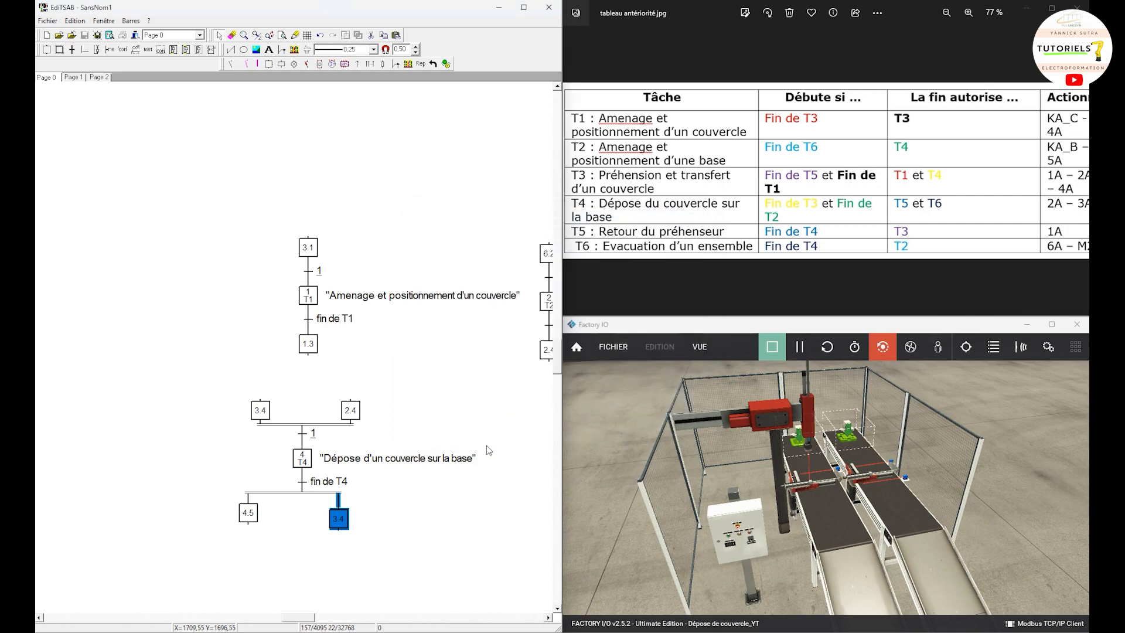
Step: Copy the whole T1 grafcet and place the copy beside the T4 grafcet, beneath the T2 grafcet
drag(491, 537, 334, 267)
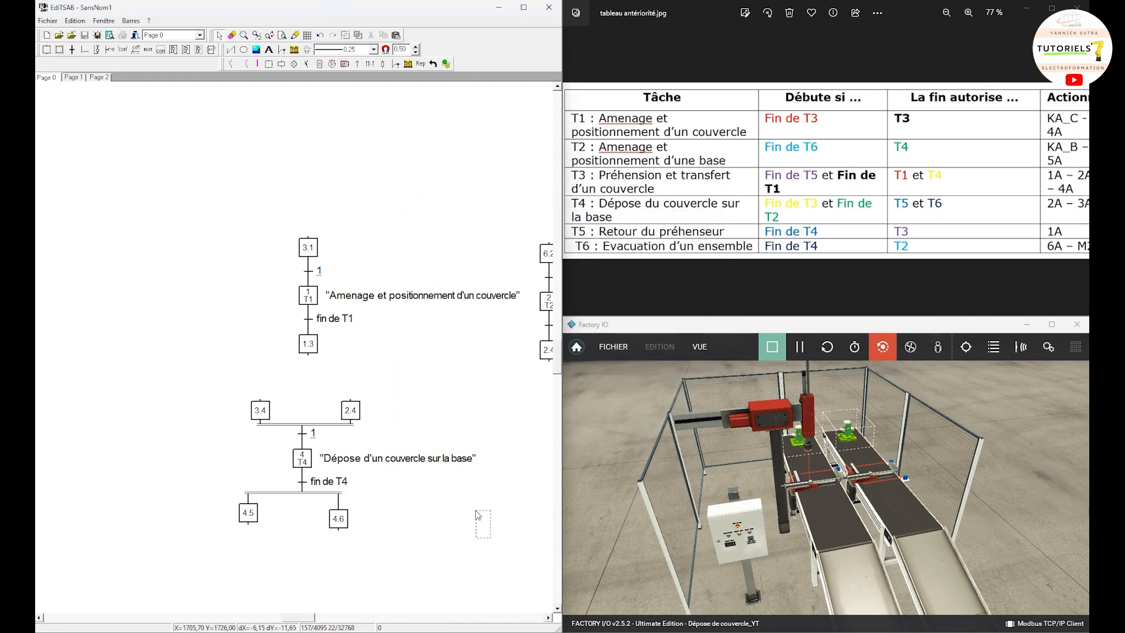
drag(267, 218, 374, 386)
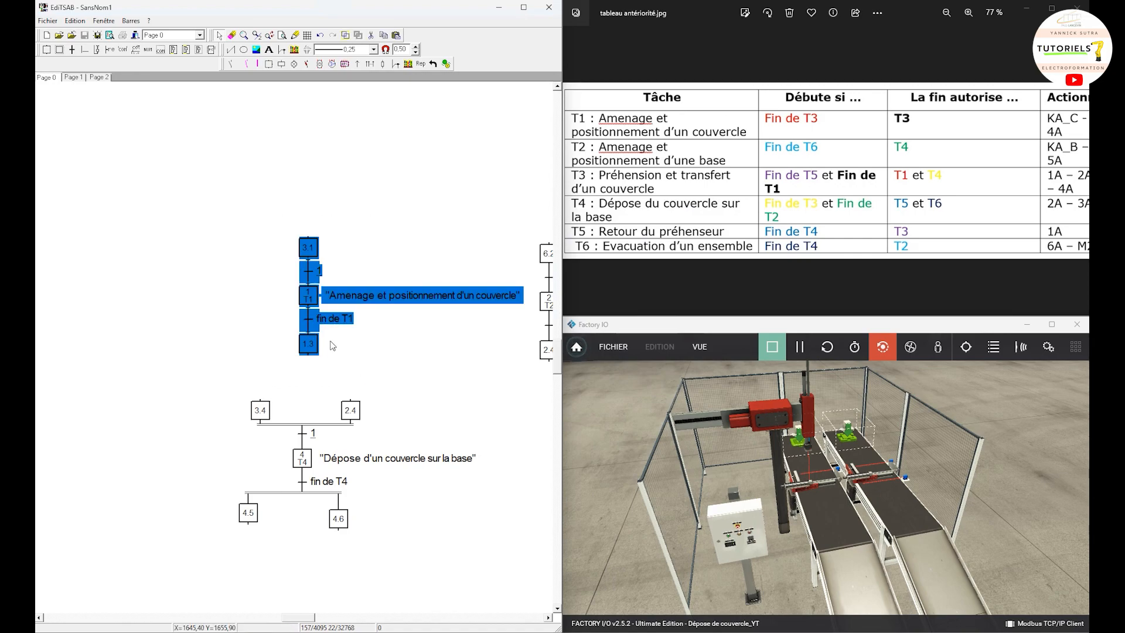
right_click(313, 301)
click(344, 345)
click(550, 618)
right_click(403, 486)
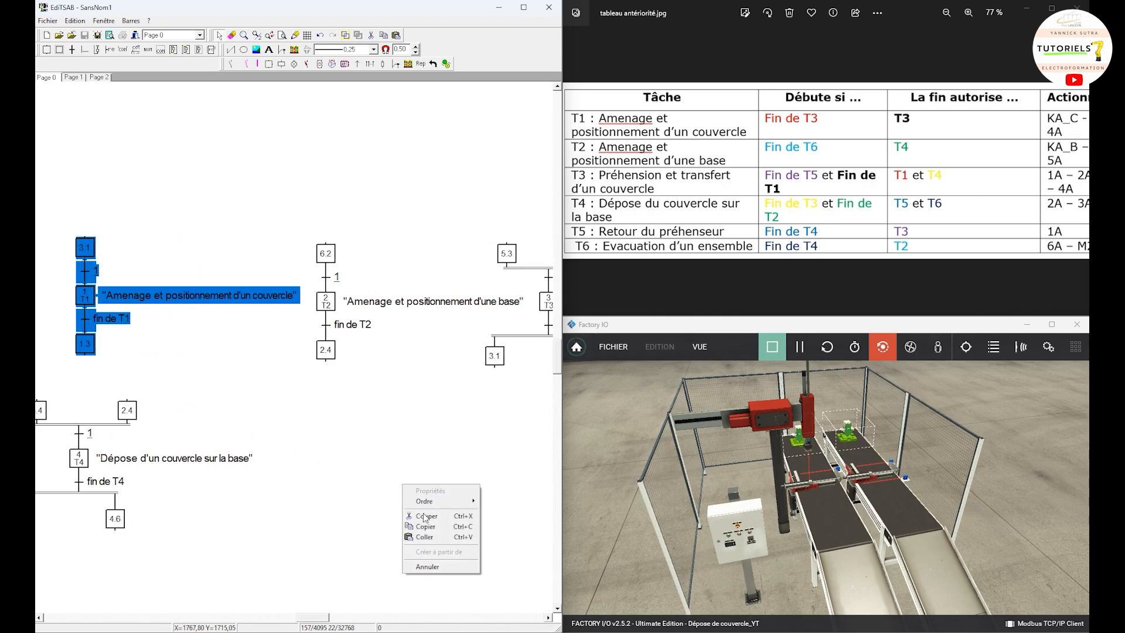
click(424, 536)
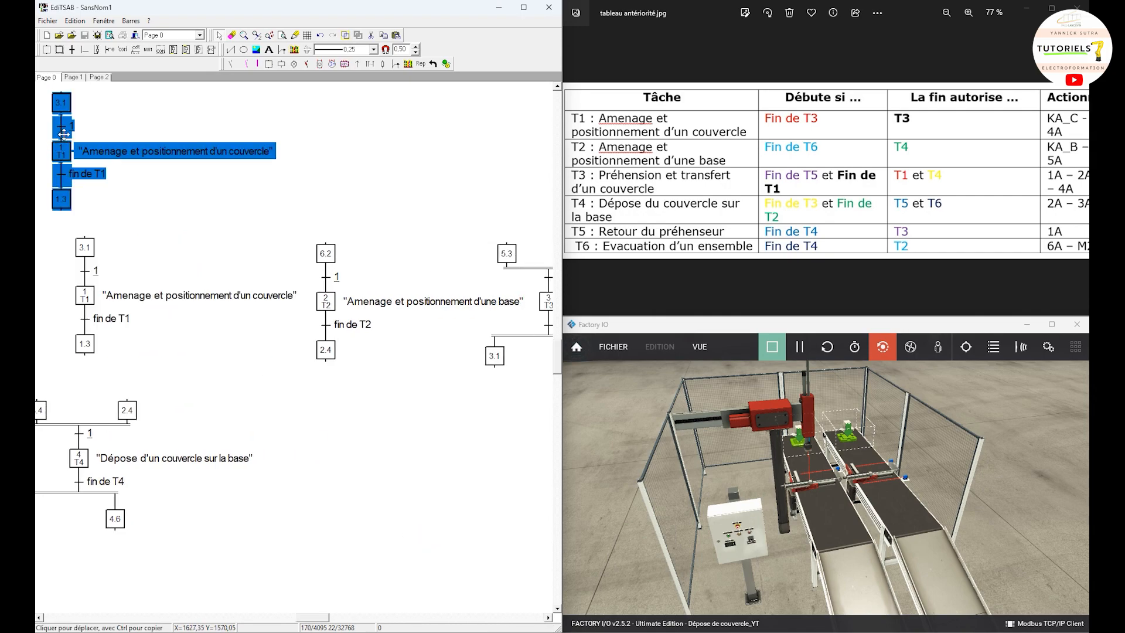
drag(63, 134, 322, 442)
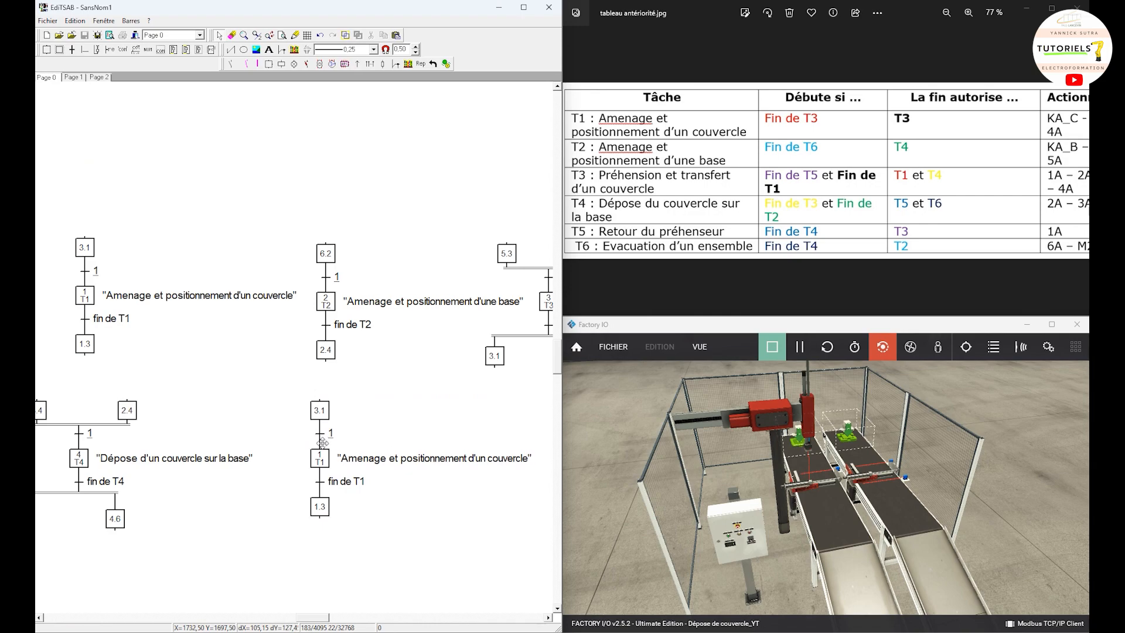
click(323, 443)
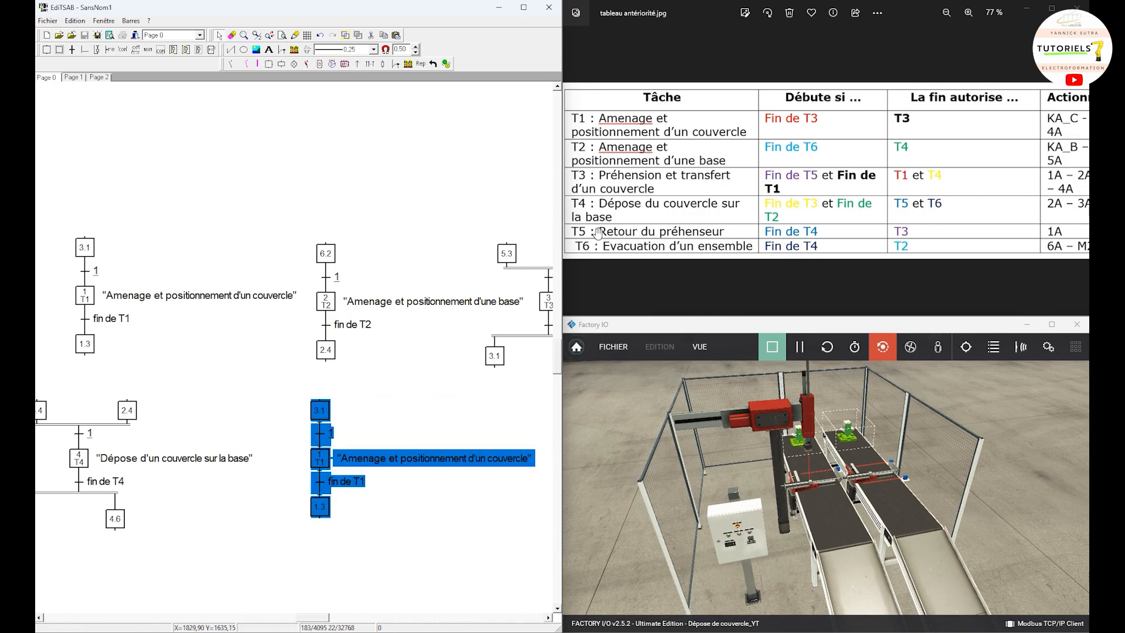
click(389, 394)
Step: Set the middle step of the new T1 copy to number 5 with the comment T5
double_click(322, 458)
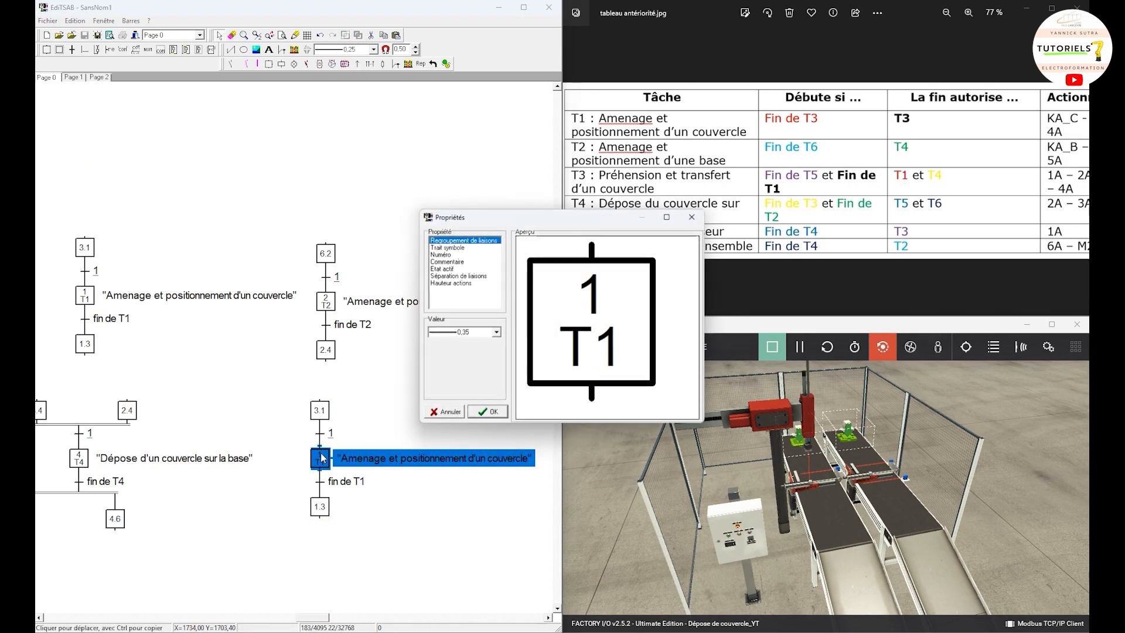
click(443, 254)
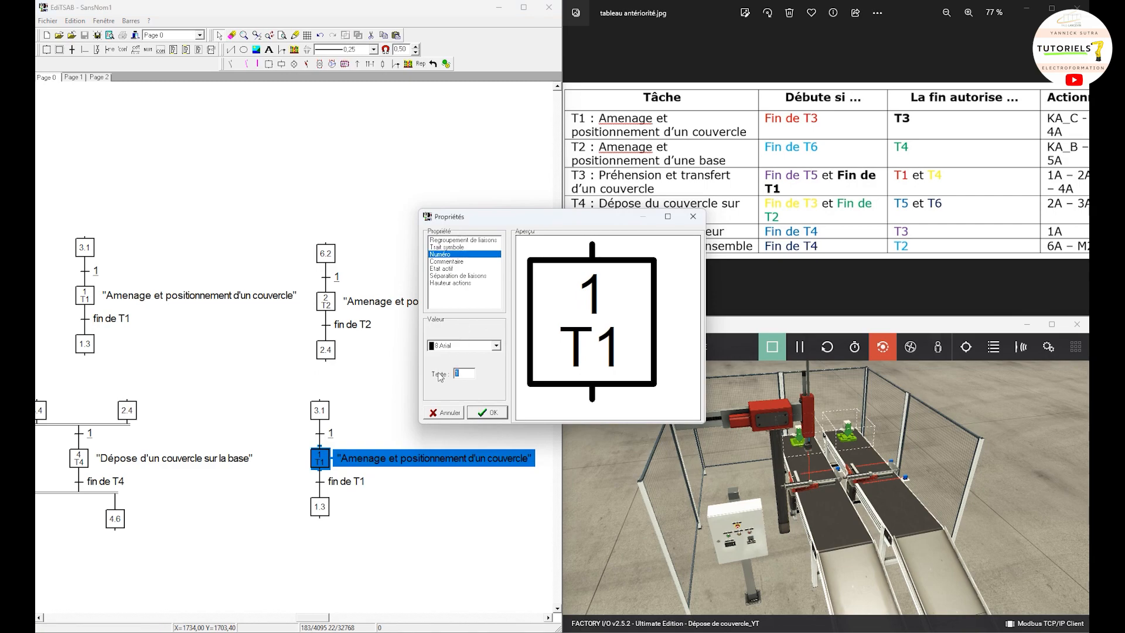
text(5)
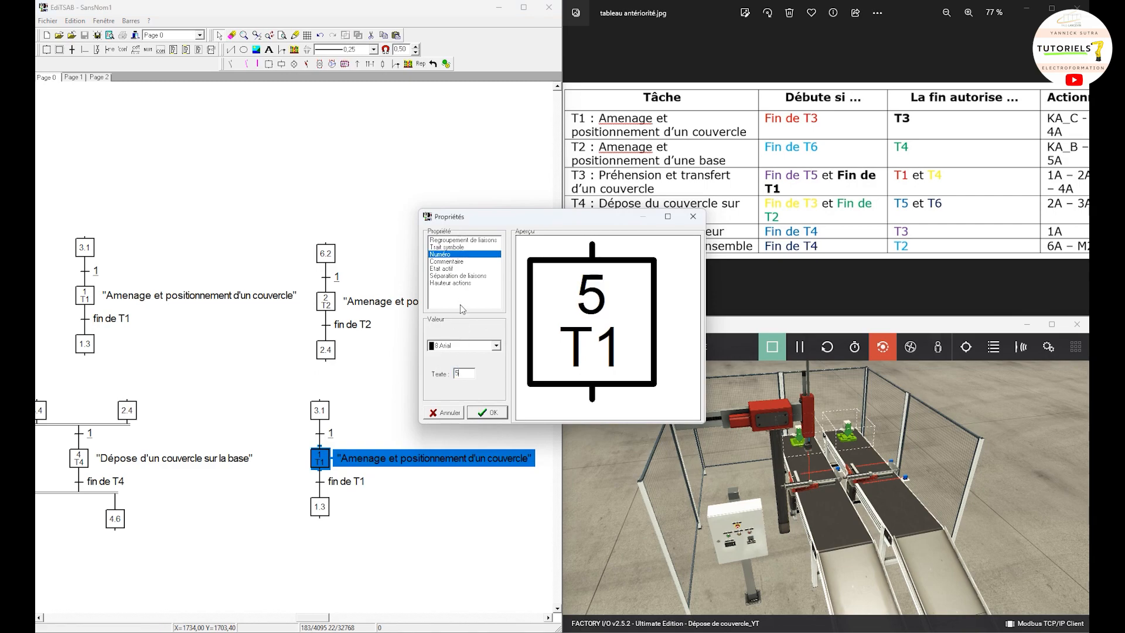
click(451, 262)
key(BackSpace)
text(5)
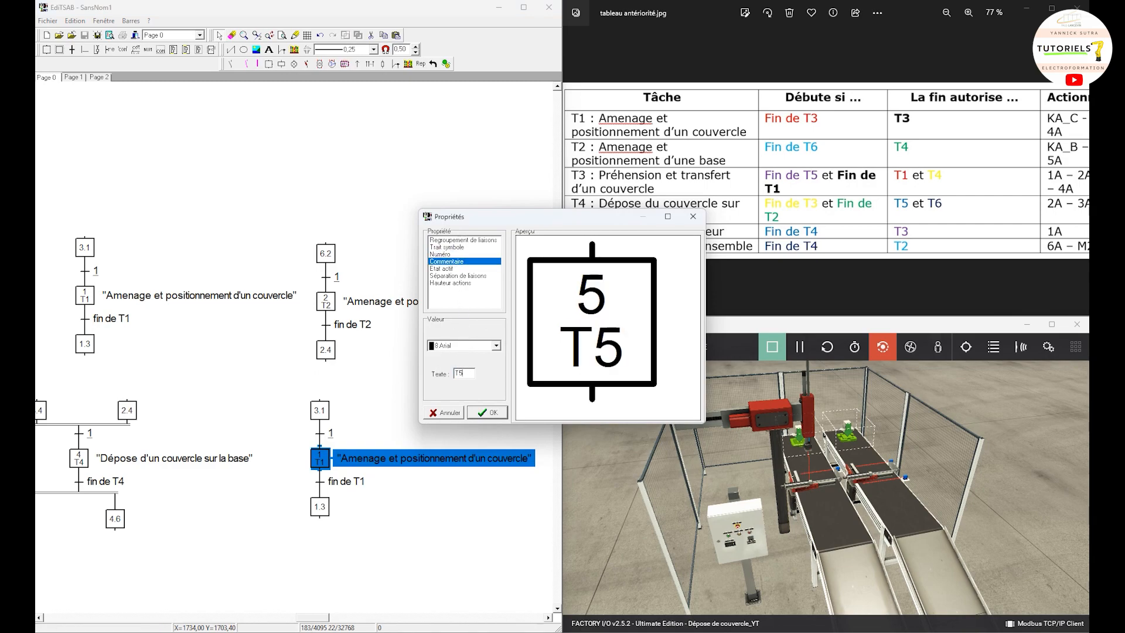
click(486, 413)
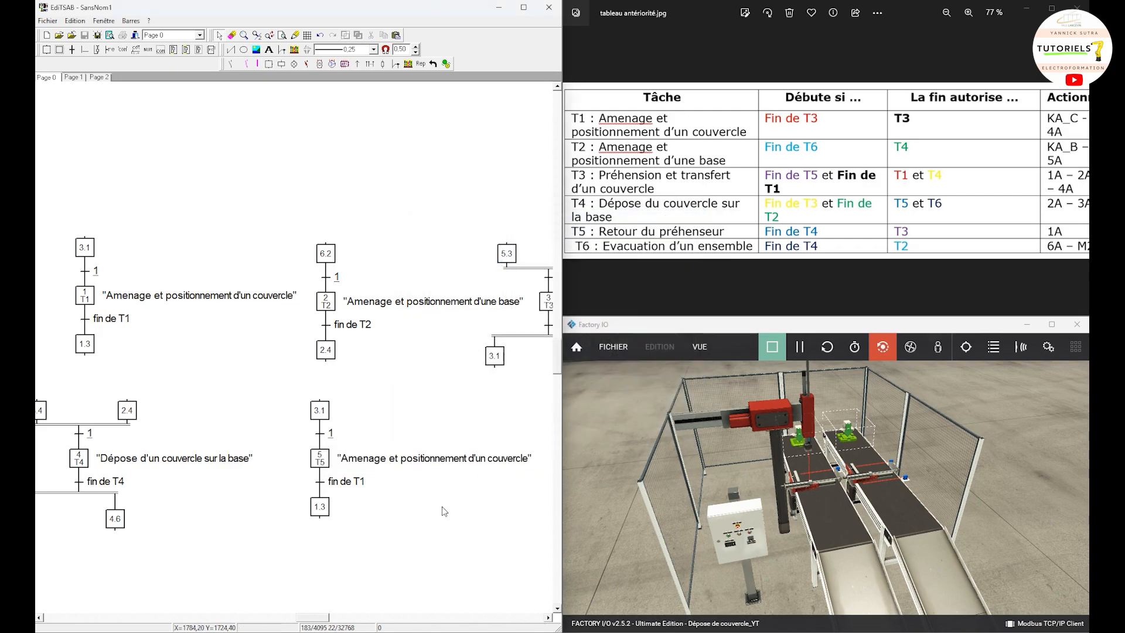
Step: Change the transition condition below step 5 to "fin de T5"
double_click(320, 484)
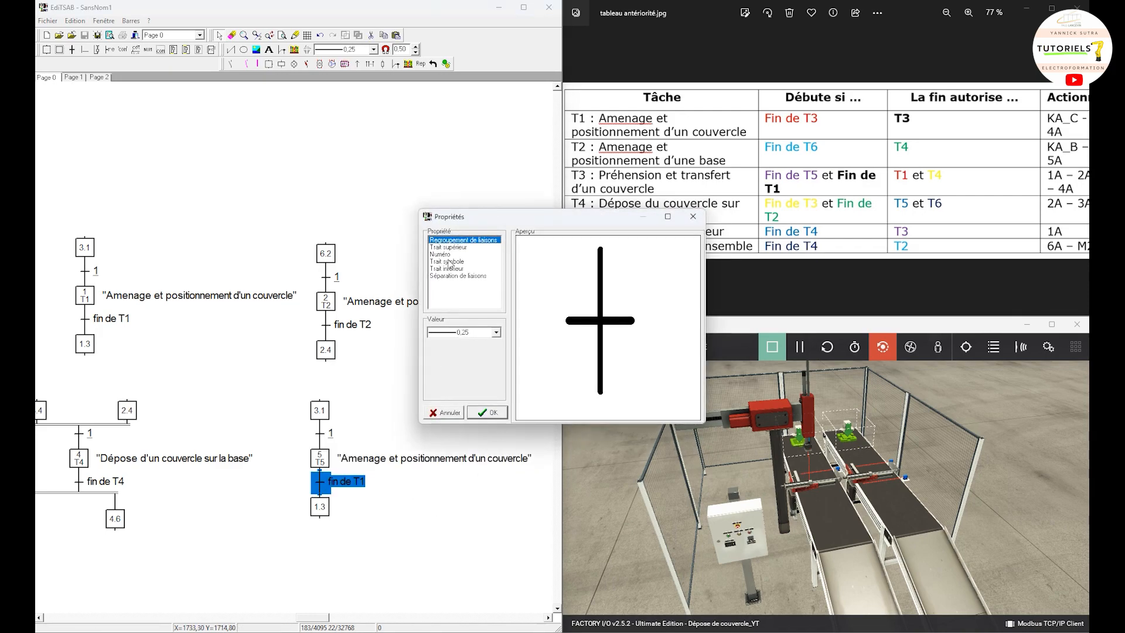
click(692, 217)
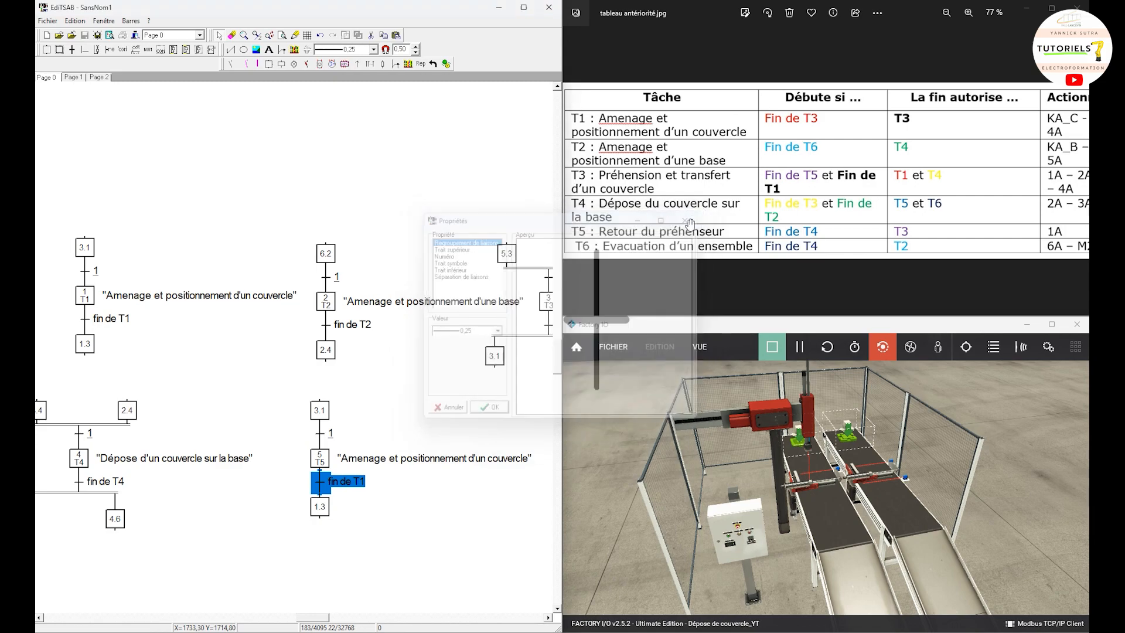
drag(466, 587, 432, 163)
click(110, 50)
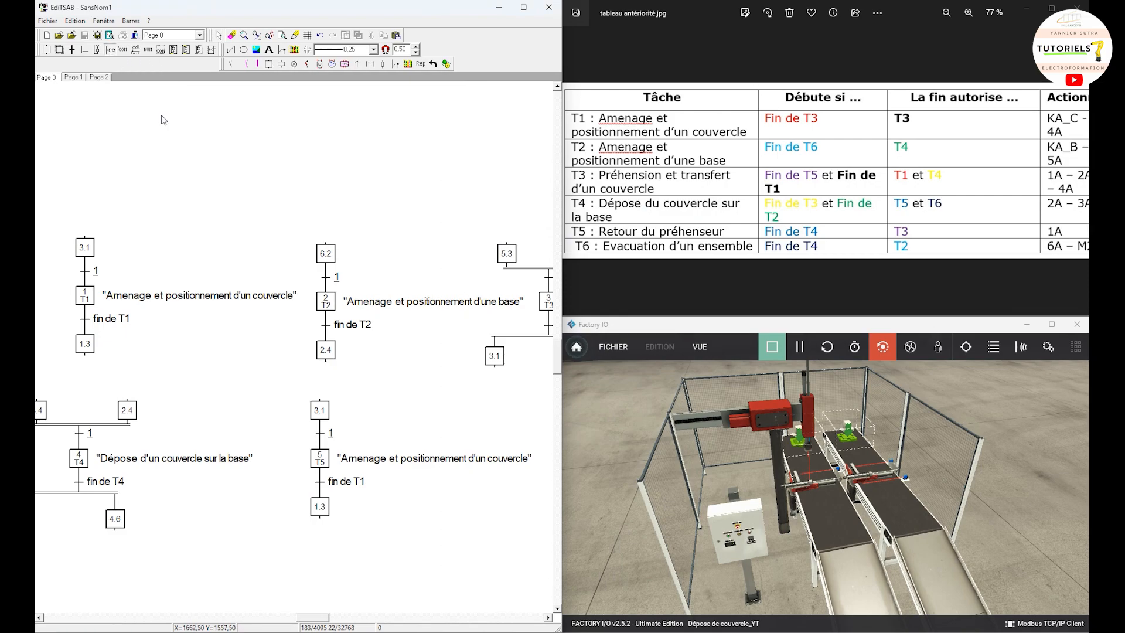
click(329, 486)
click(787, 340)
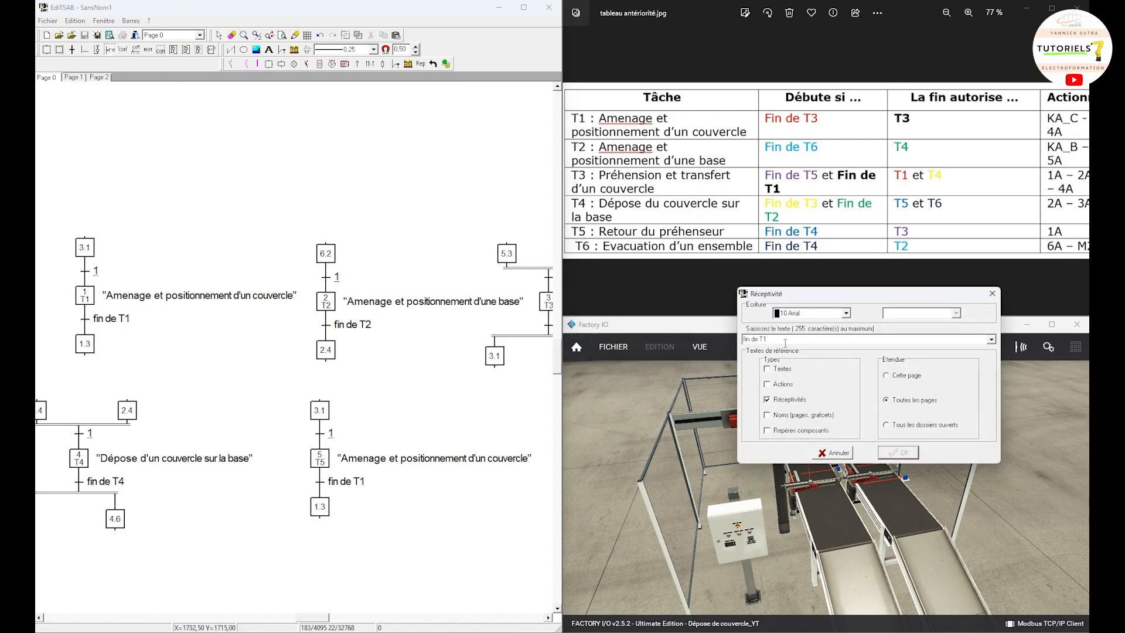
key(BackSpace)
text(5)
click(900, 452)
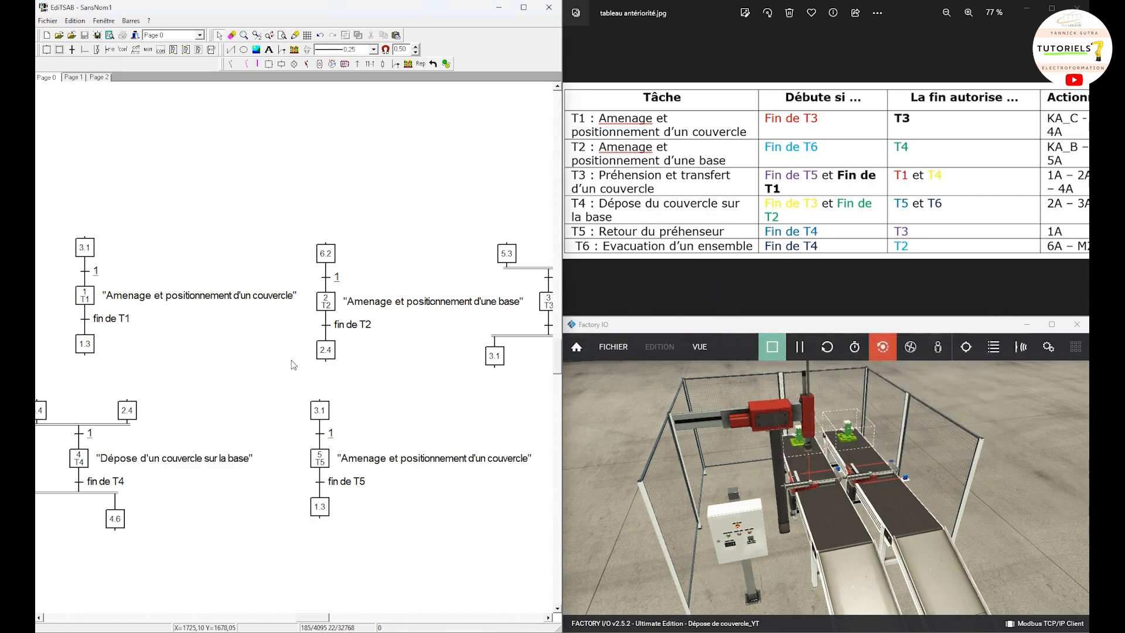
Step: Renumber the upper step of the T5 grafcet as 4.5
double_click(320, 410)
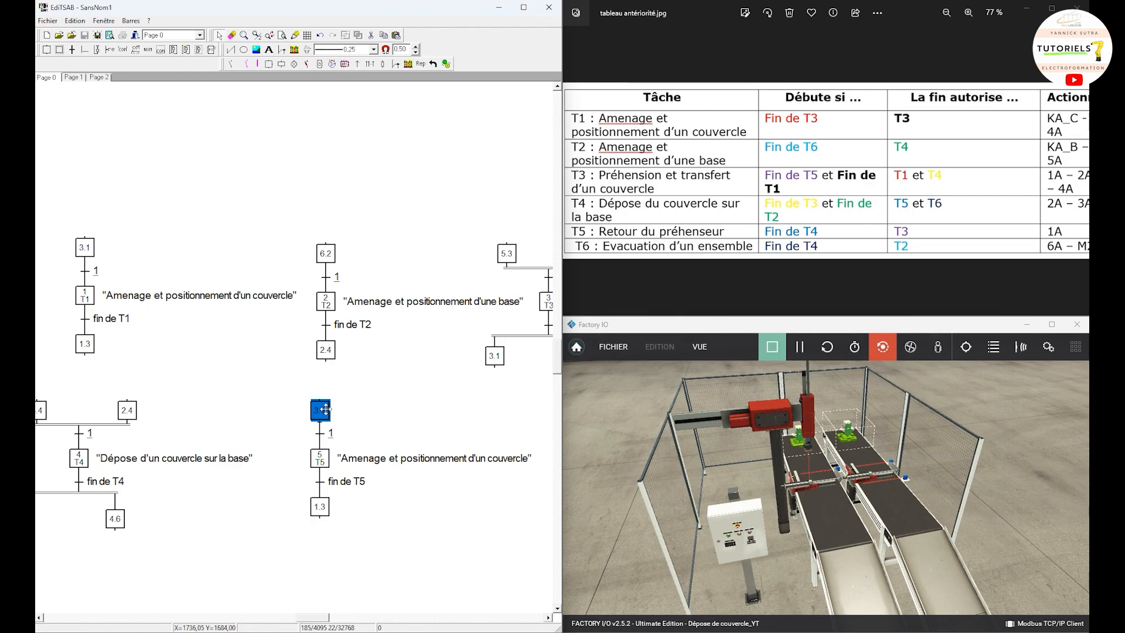
click(441, 254)
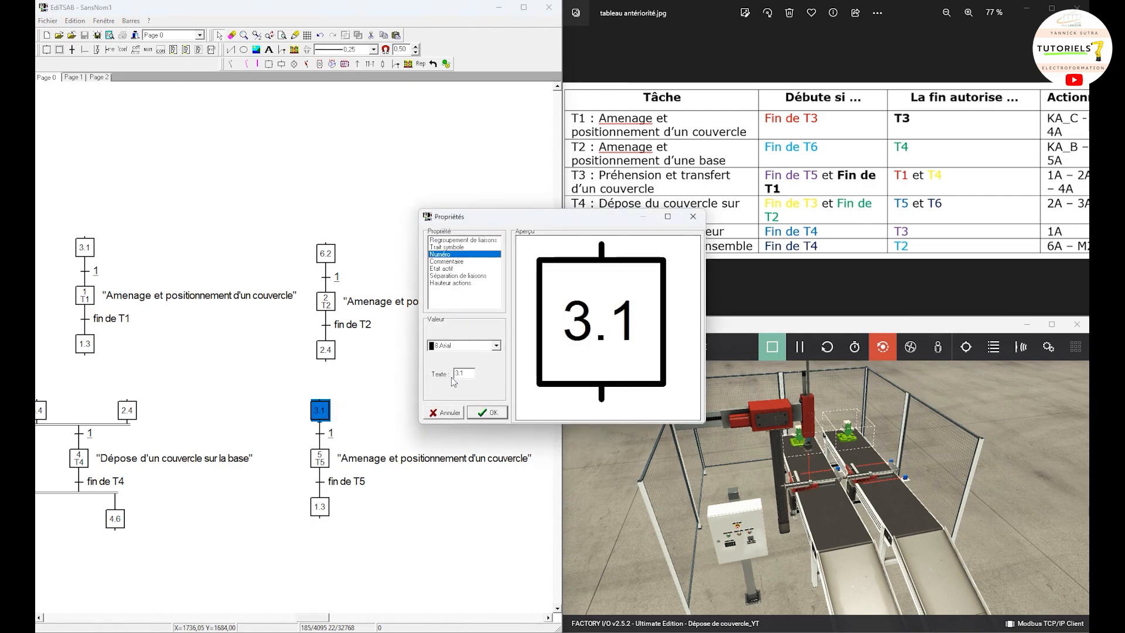
drag(467, 373, 436, 373)
text(4.5)
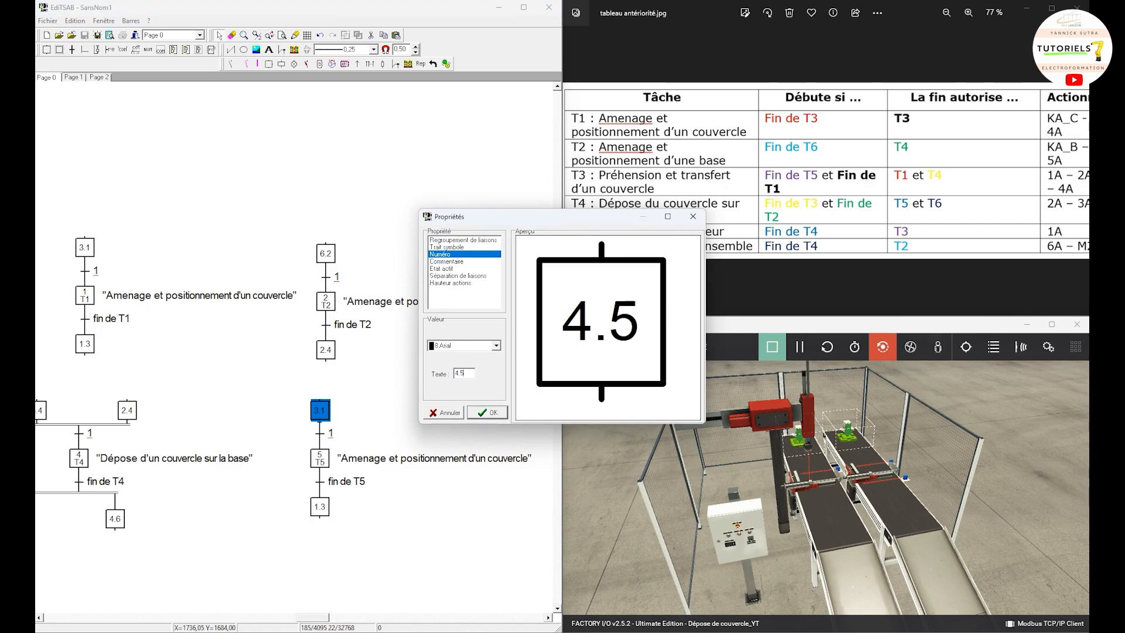
click(495, 416)
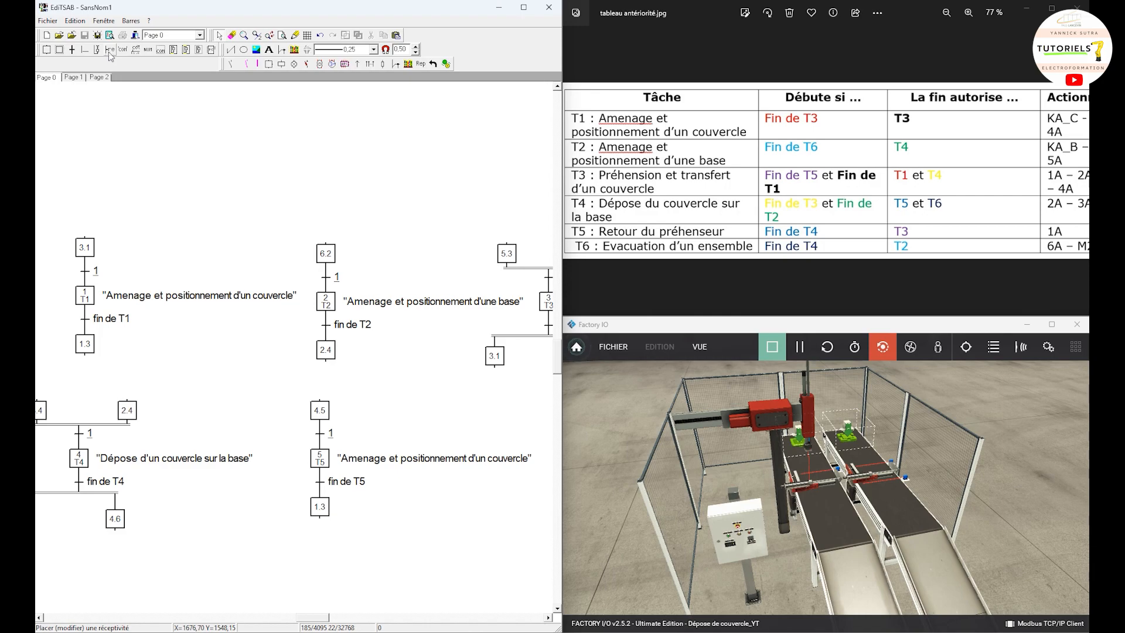
Step: Renumber the lowest step of the T5 grafcet as 5.3
double_click(326, 505)
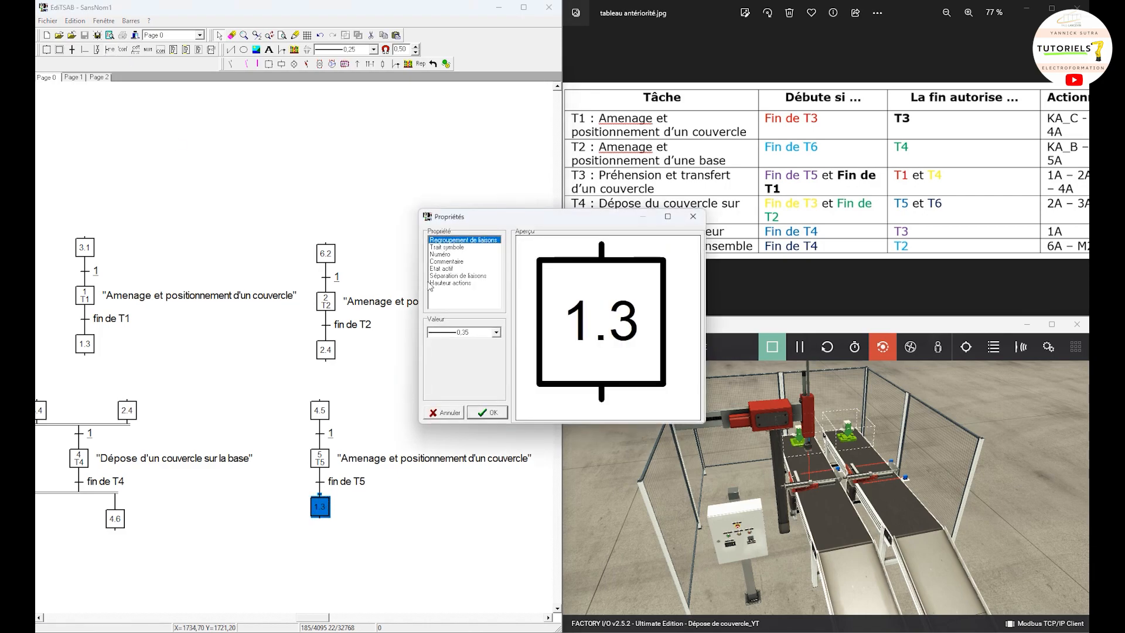
click(443, 254)
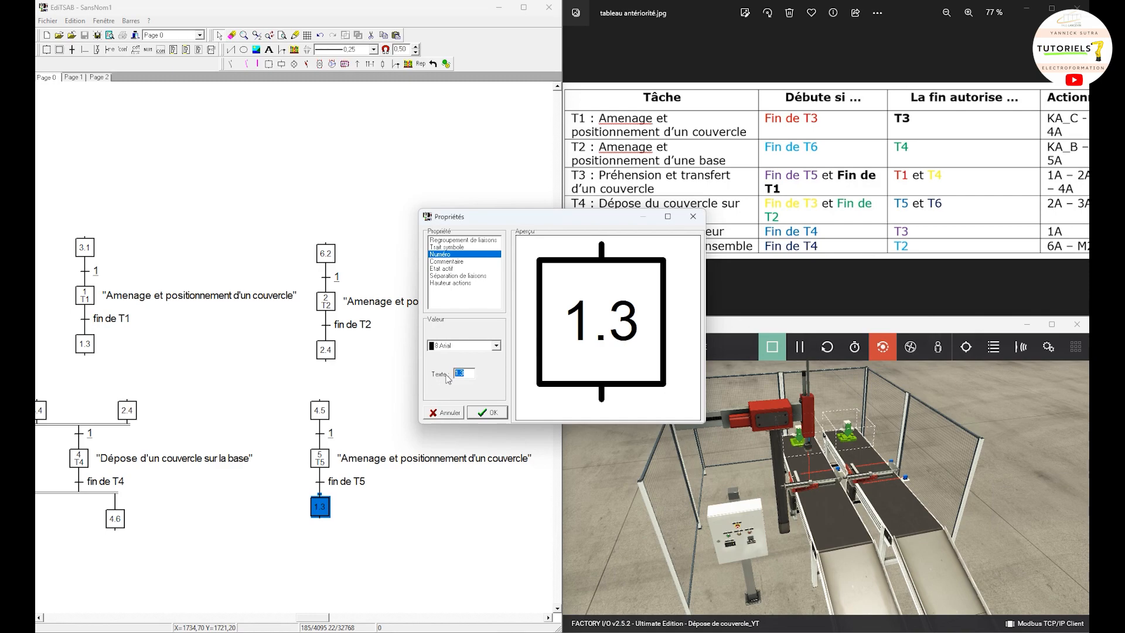
text(5)
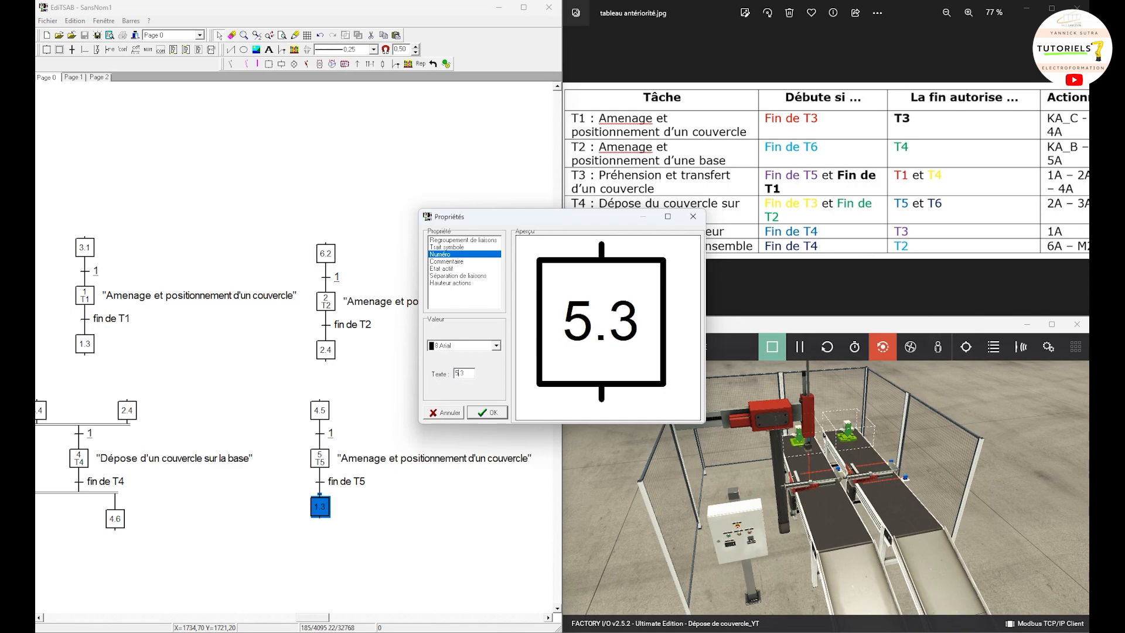
click(486, 412)
Step: Copy the whole T5 grafcet and place the copy beneath the T3 grafcet
drag(459, 542, 299, 397)
right_click(325, 410)
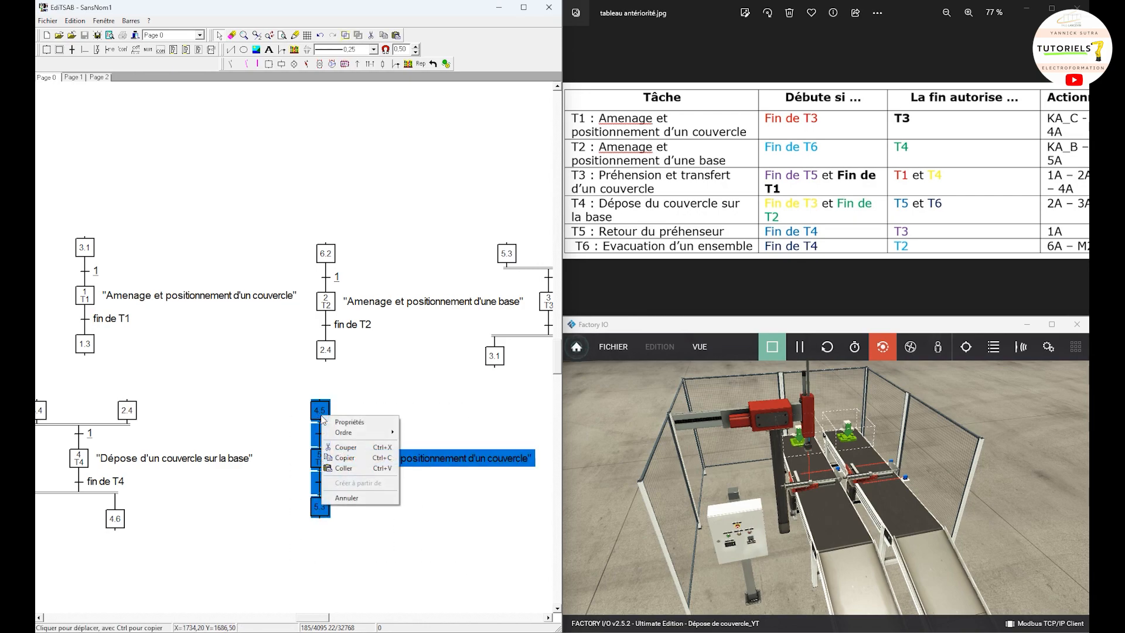
click(352, 458)
scroll(378, 532, right, 5)
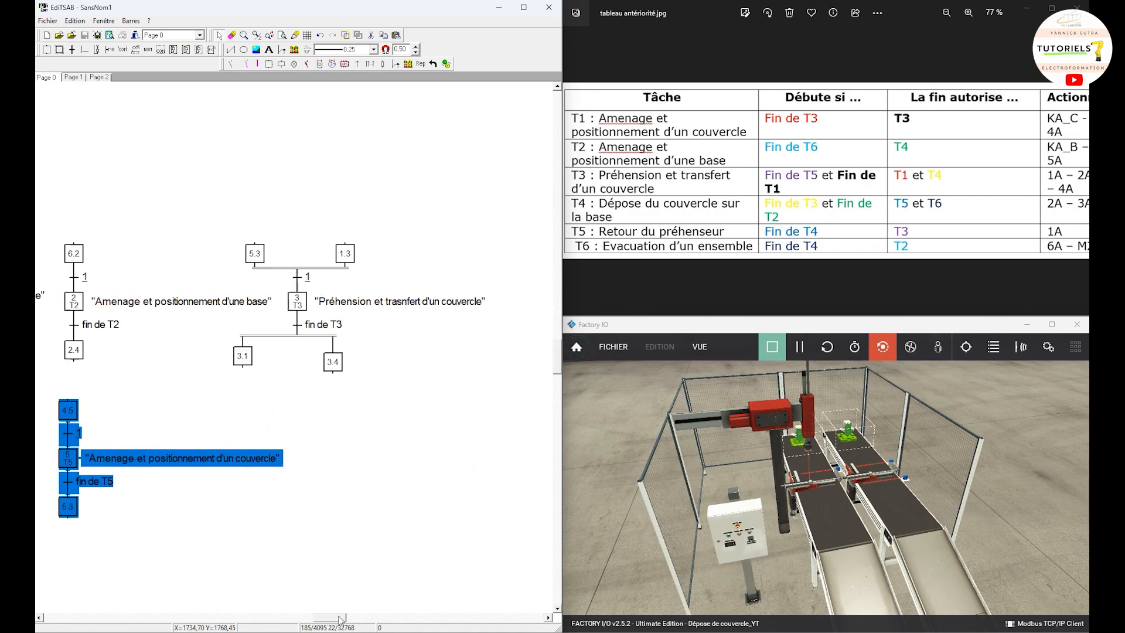
right_click(385, 529)
click(407, 580)
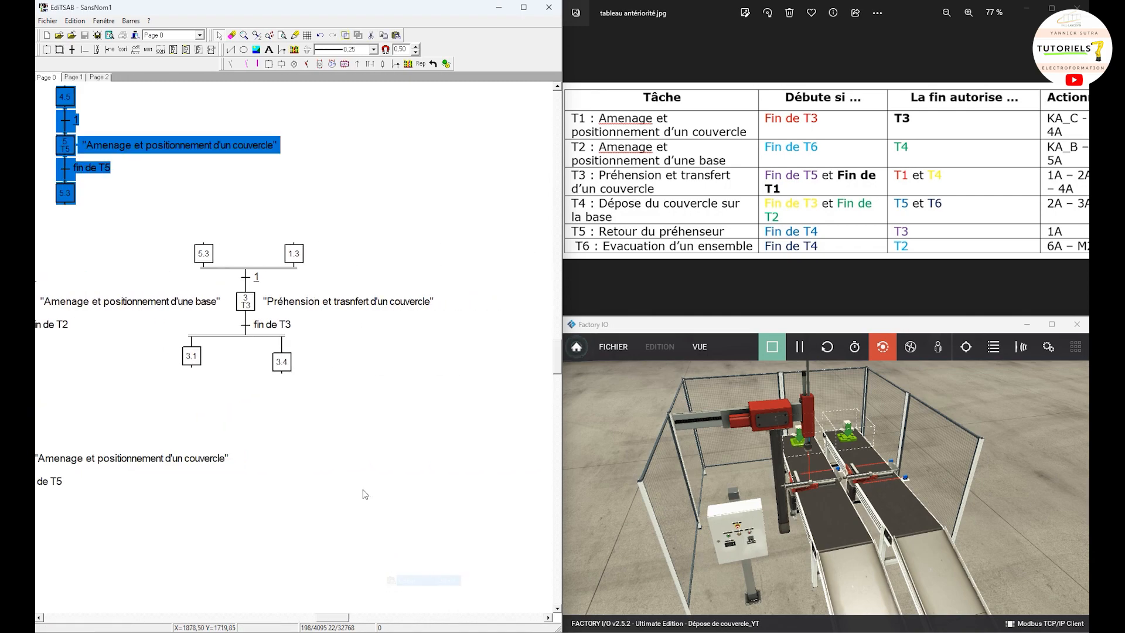
drag(68, 150, 315, 457)
drag(350, 617, 332, 617)
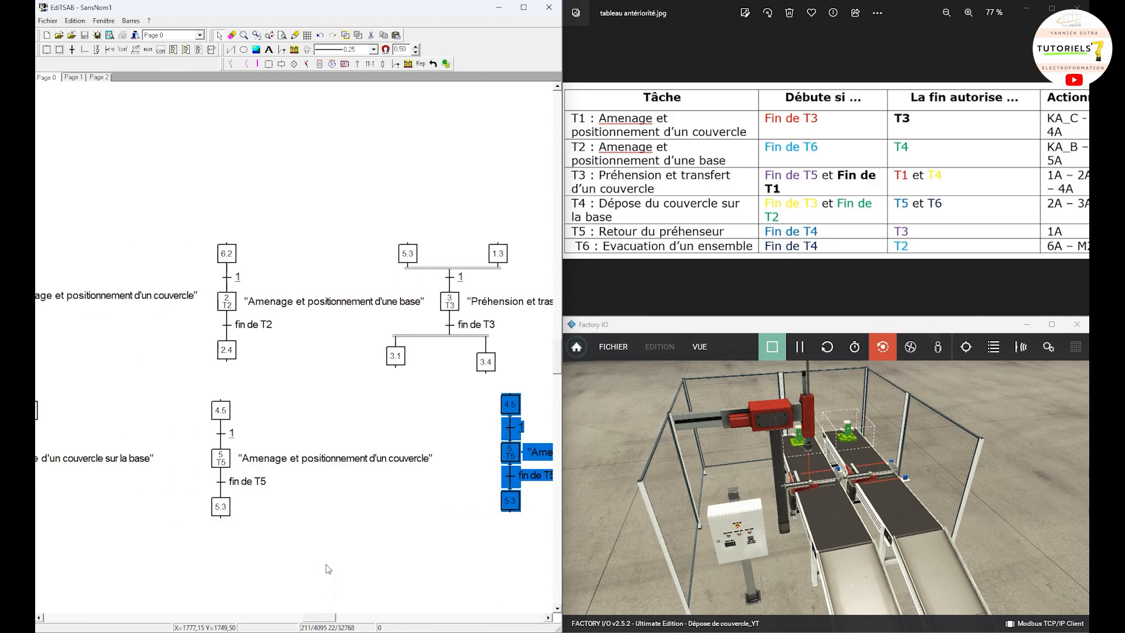
drag(328, 562, 391, 528)
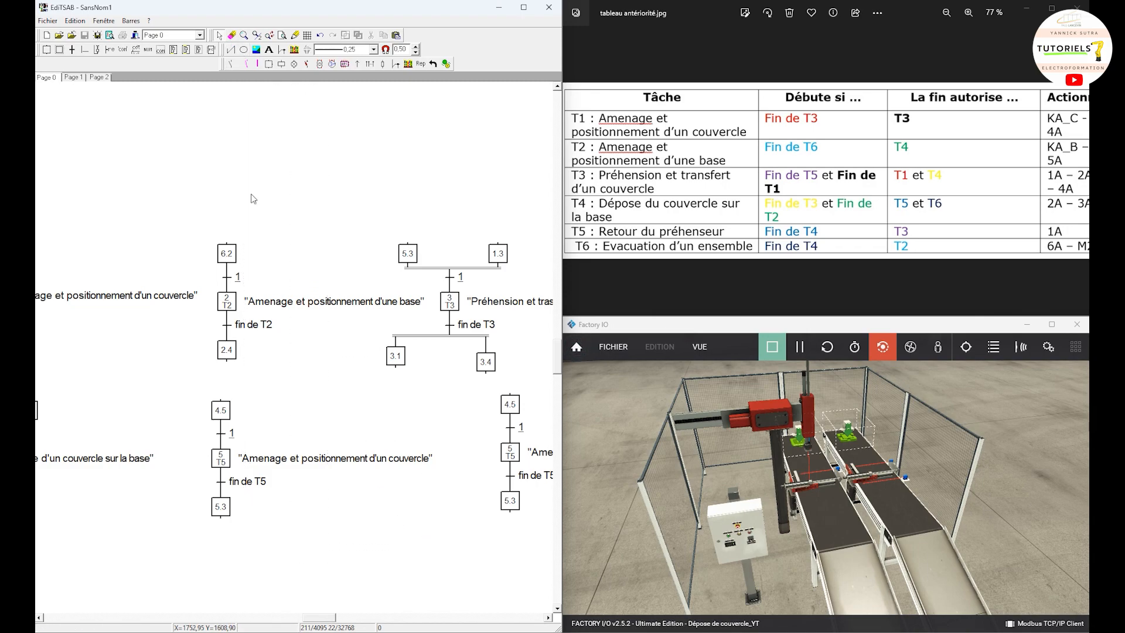
Step: Replace the action text beside step 5 in the original T5 grafcet with "Retour du préhenseur"
double_click(249, 459)
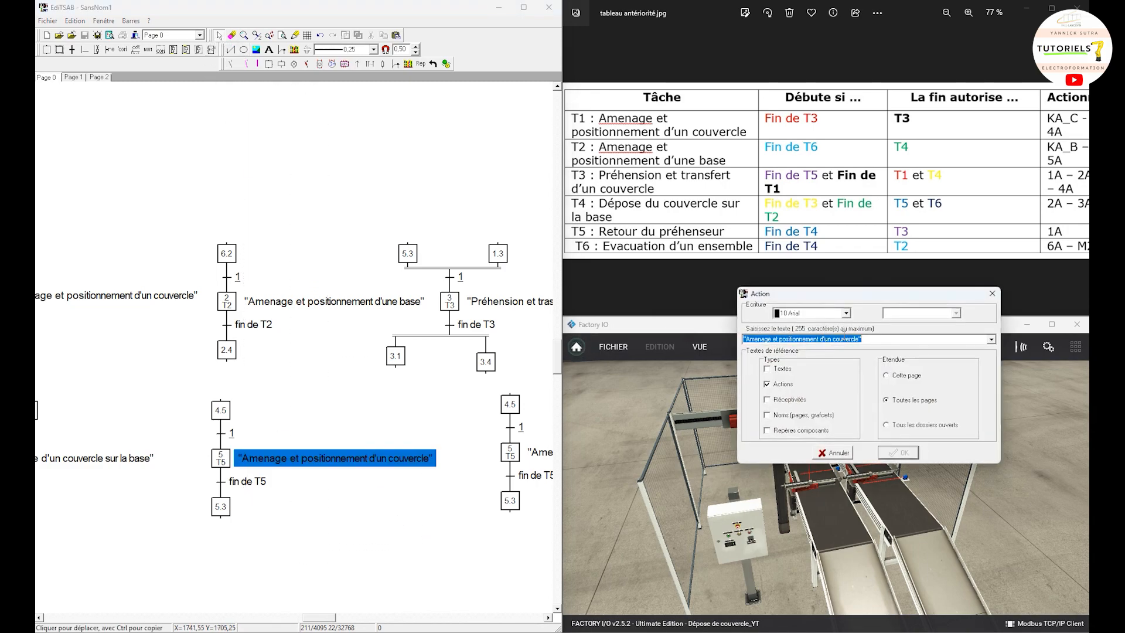
click(845, 340)
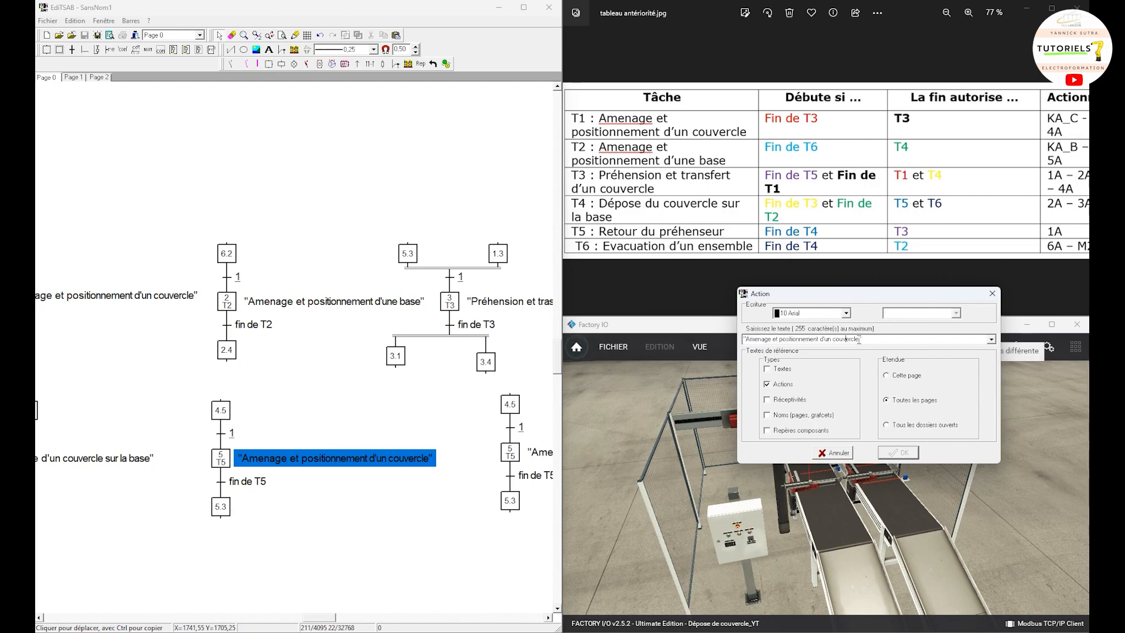
drag(846, 339, 760, 340)
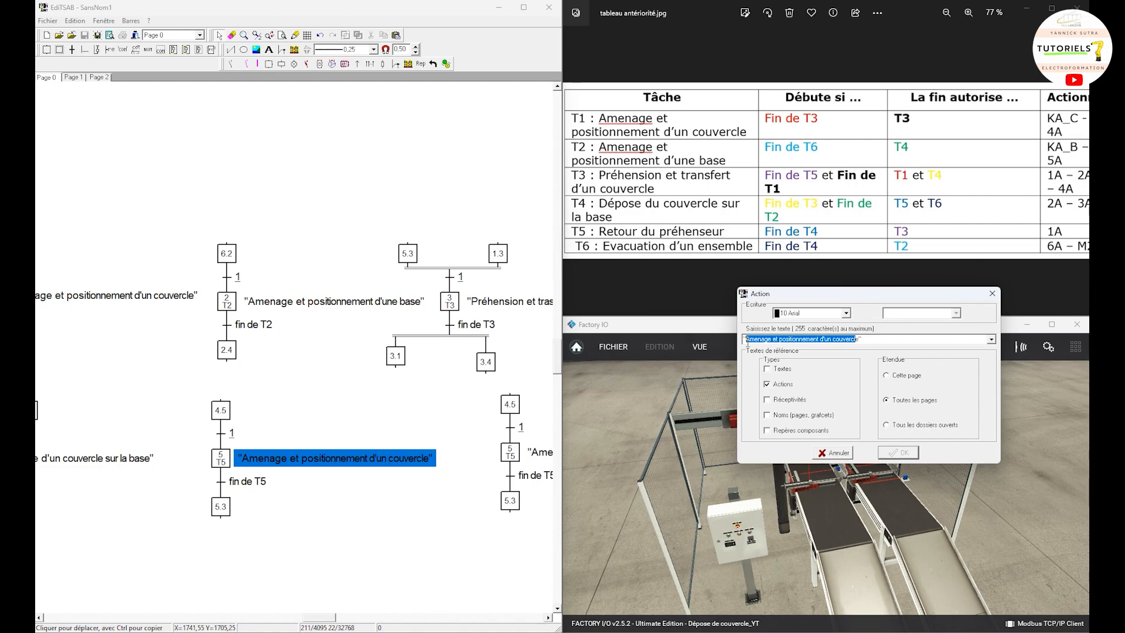
text(Fi)
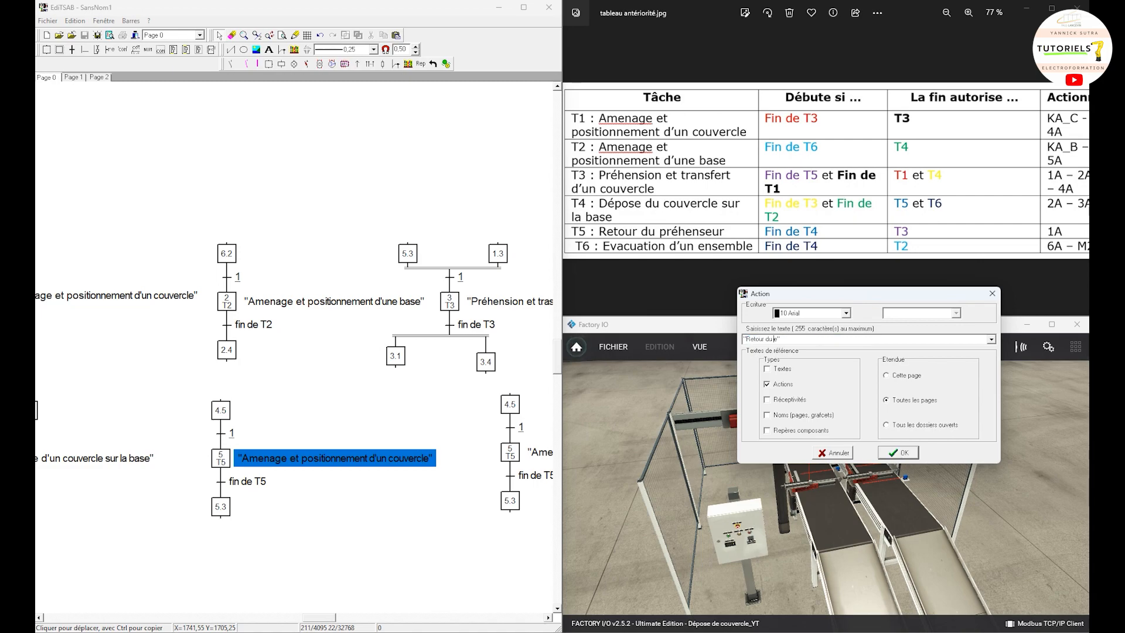
text(nseur)
click(897, 453)
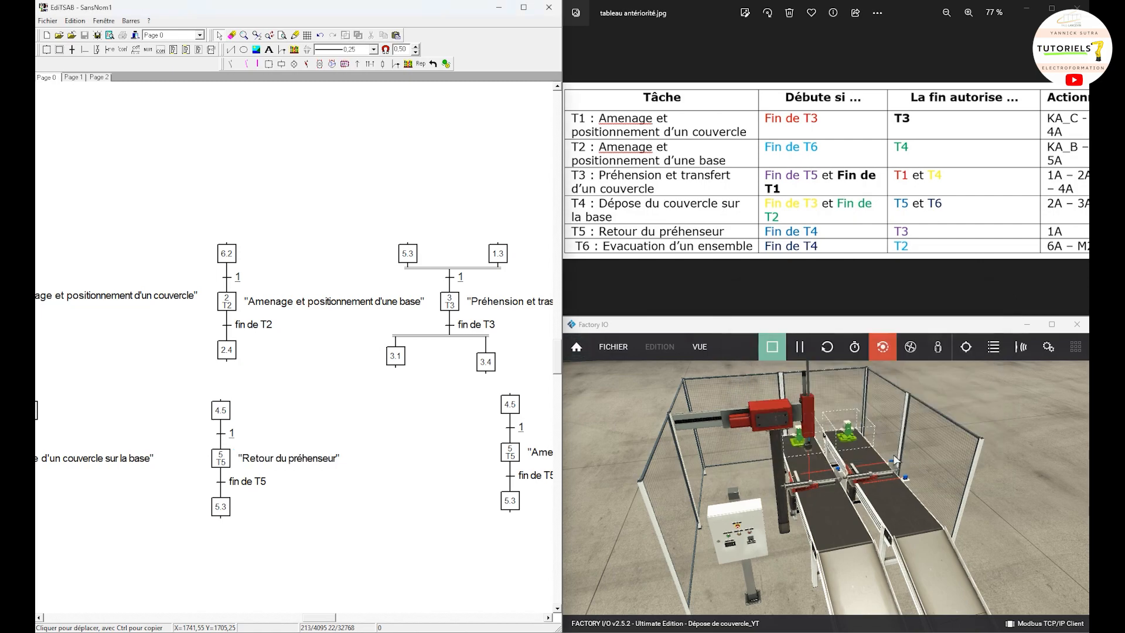
Step: Renumber the middle step of the copied grafcet beneath T3 as 6 and set its comment to T6
click(343, 620)
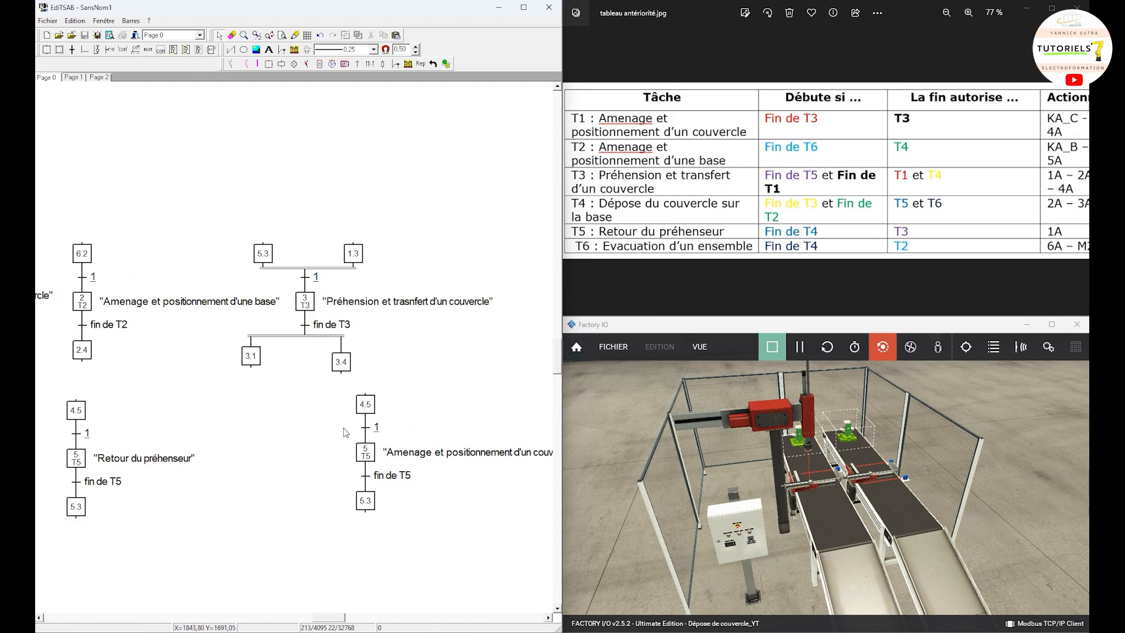
click(361, 452)
double_click(361, 452)
click(446, 254)
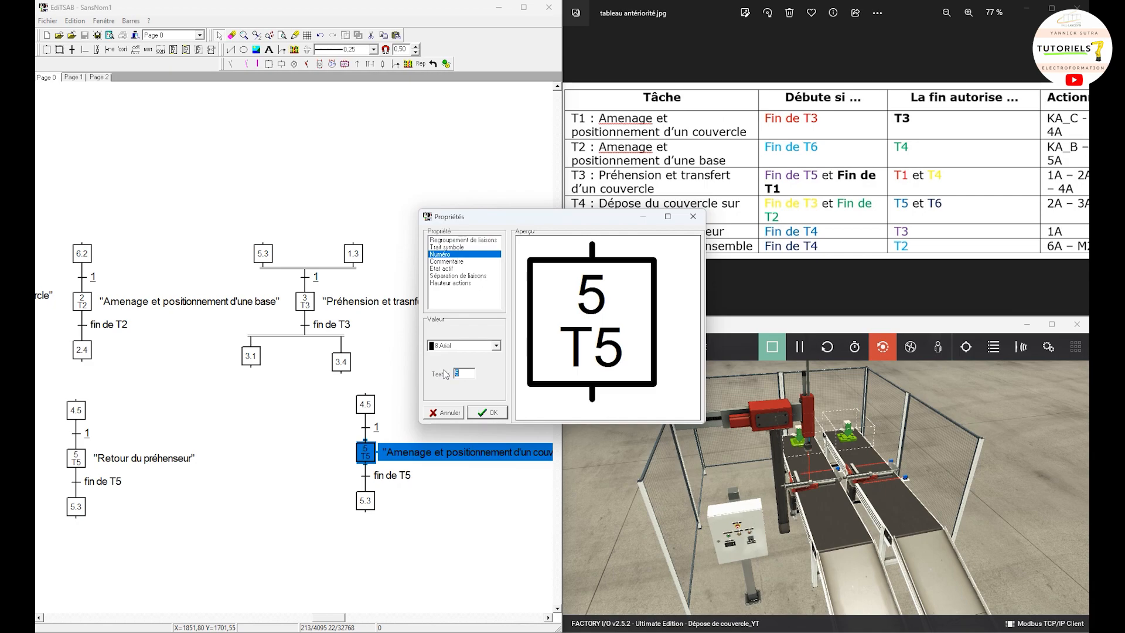
text(6)
click(458, 269)
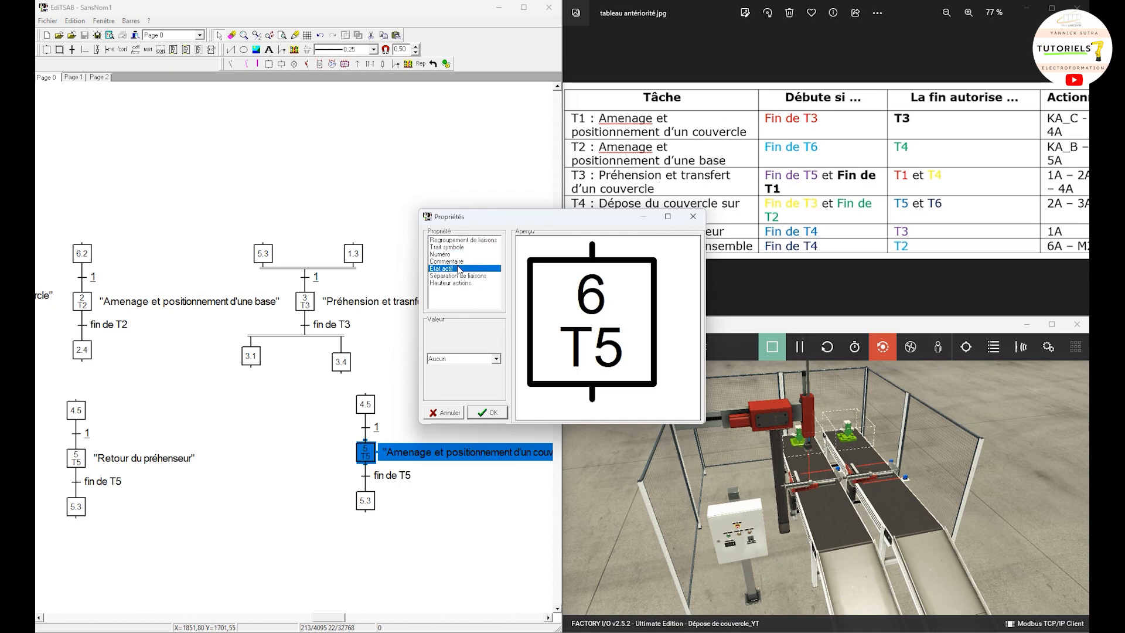
click(448, 262)
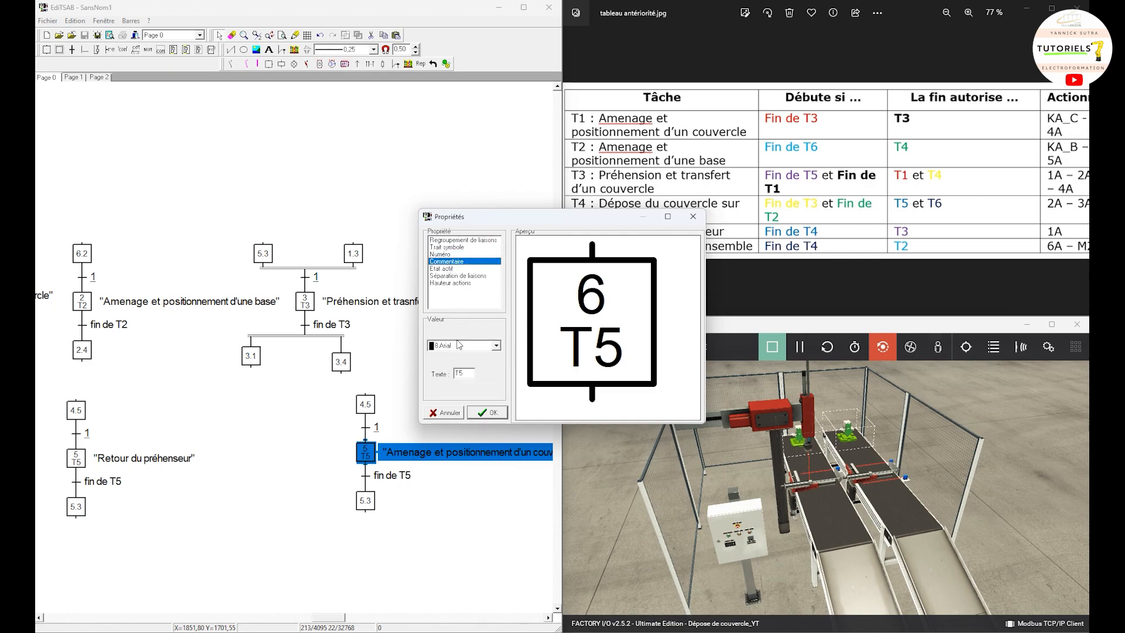
click(462, 373)
key(BackSpace)
text(6)
click(491, 412)
drag(469, 499, 474, 431)
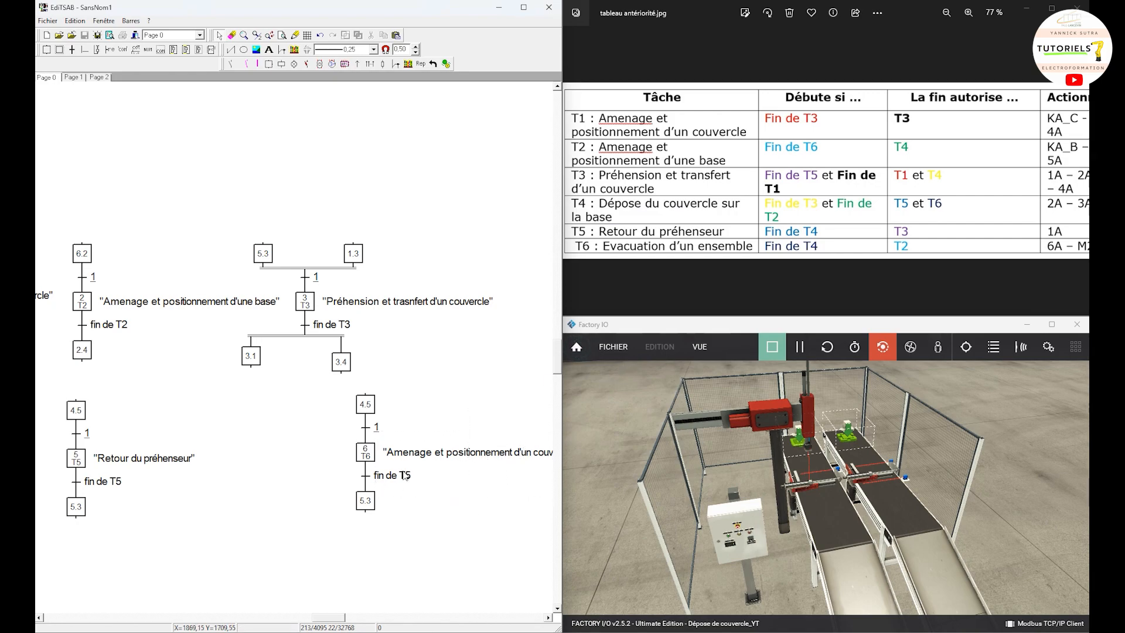
Step: Replace the action text beside step 6 with "Evacuation d'un ensemble"
double_click(444, 452)
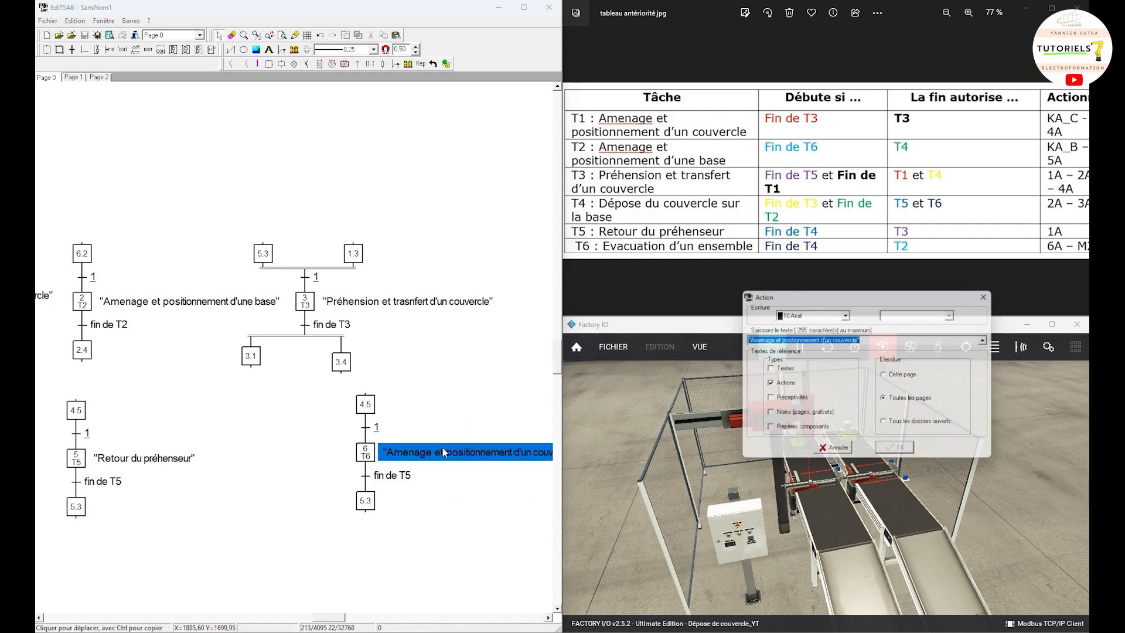
drag(857, 339, 748, 335)
text(El)
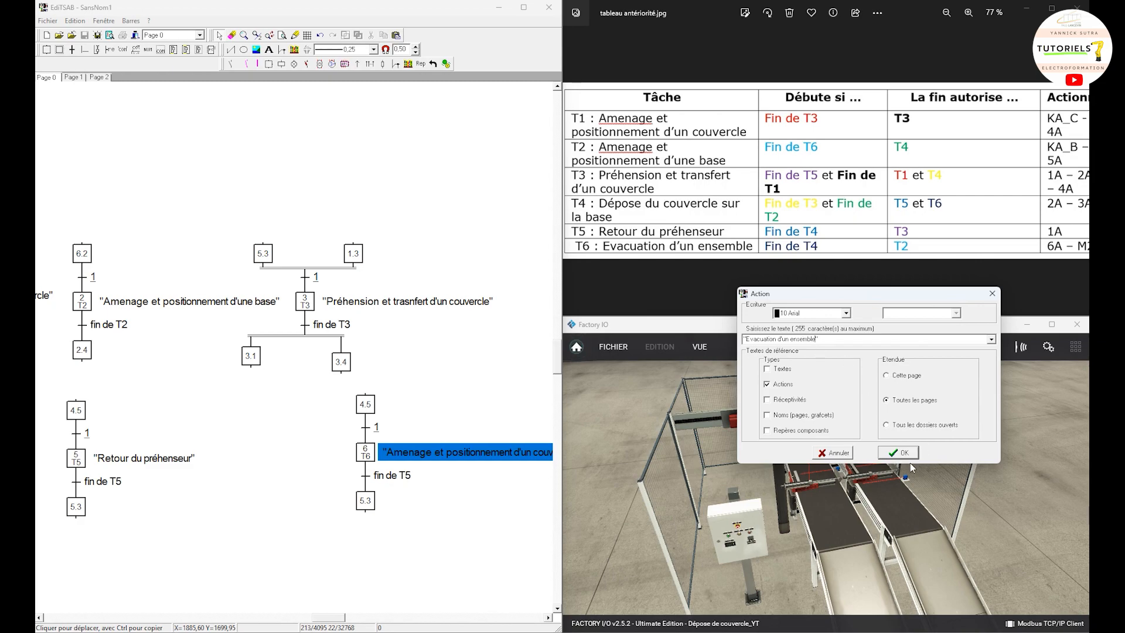
click(899, 453)
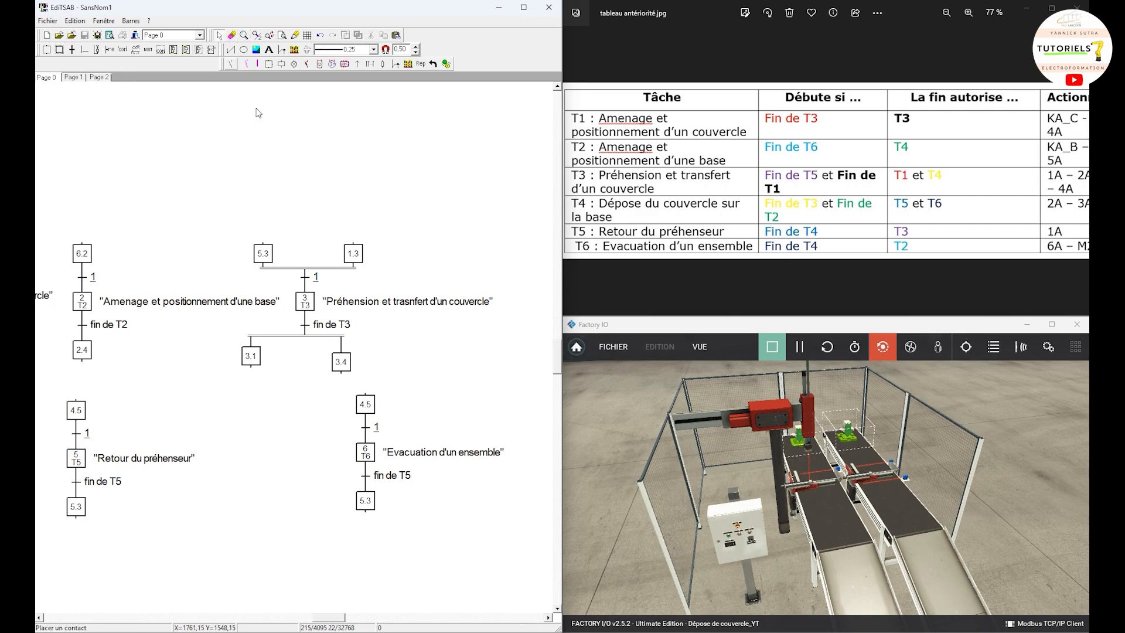
Step: Renumber the upper step of the T6 grafcet as 4.6
click(367, 411)
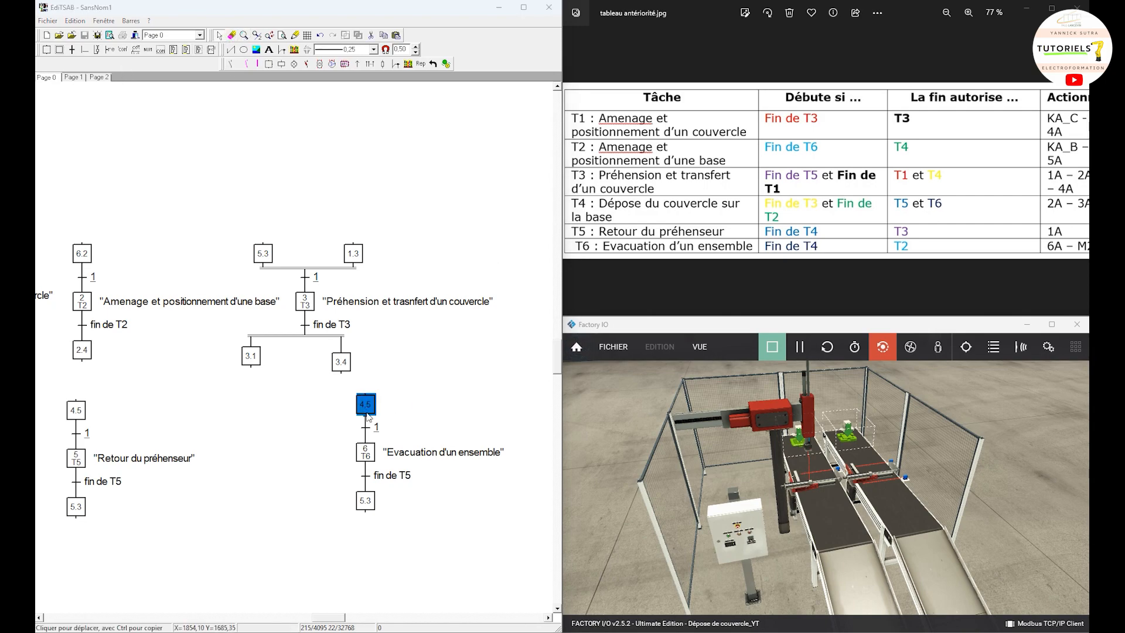
double_click(367, 411)
click(448, 262)
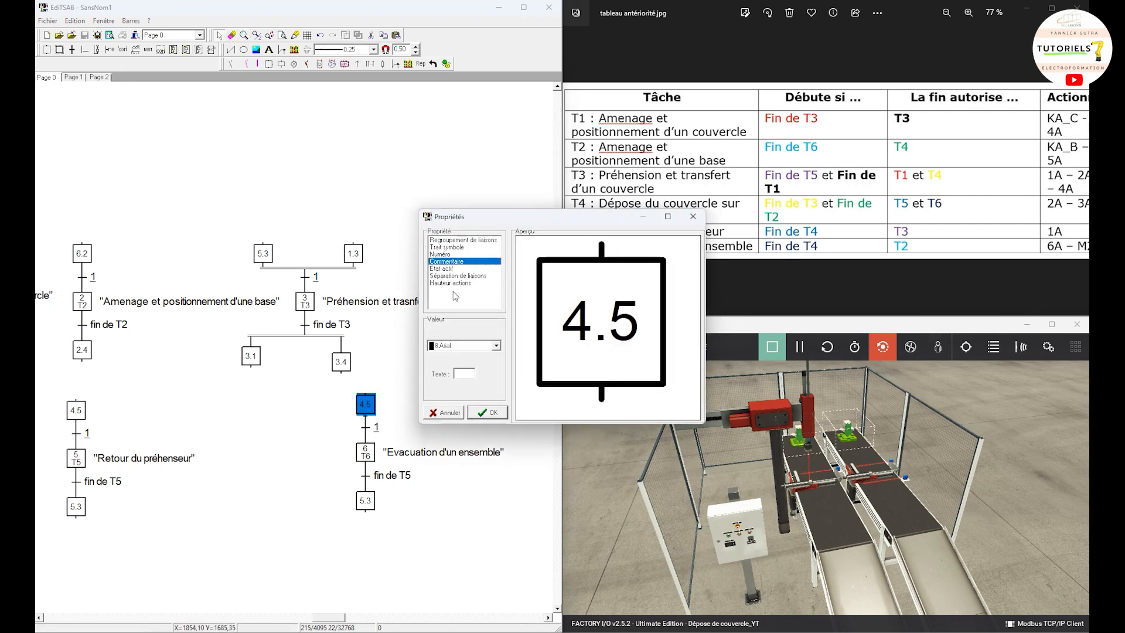
click(445, 255)
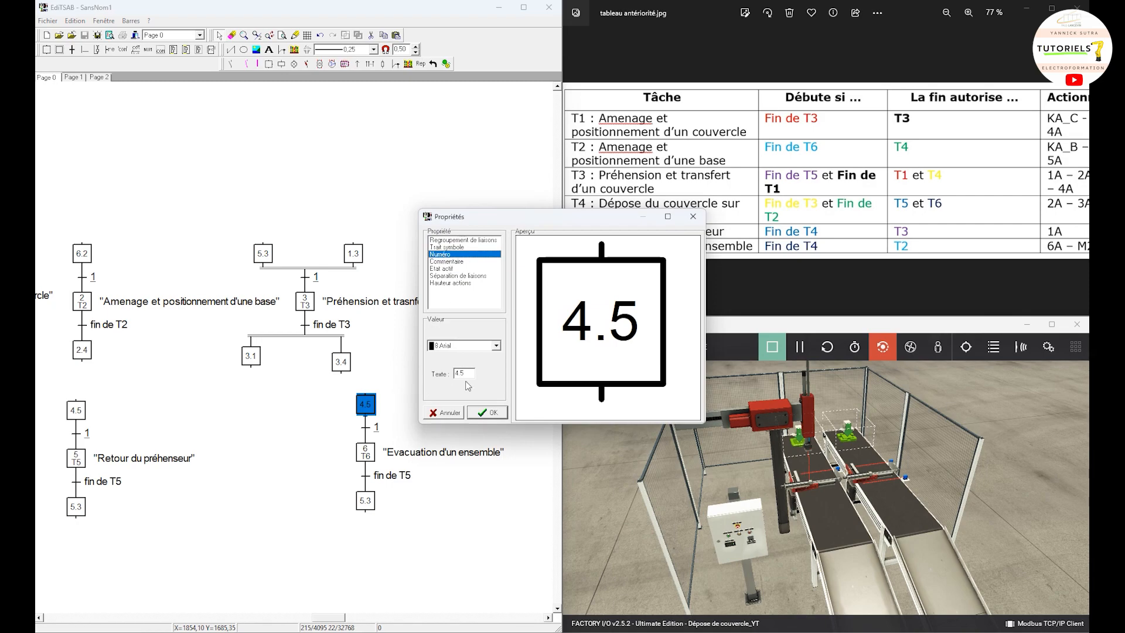
key(BackSpace)
text(6)
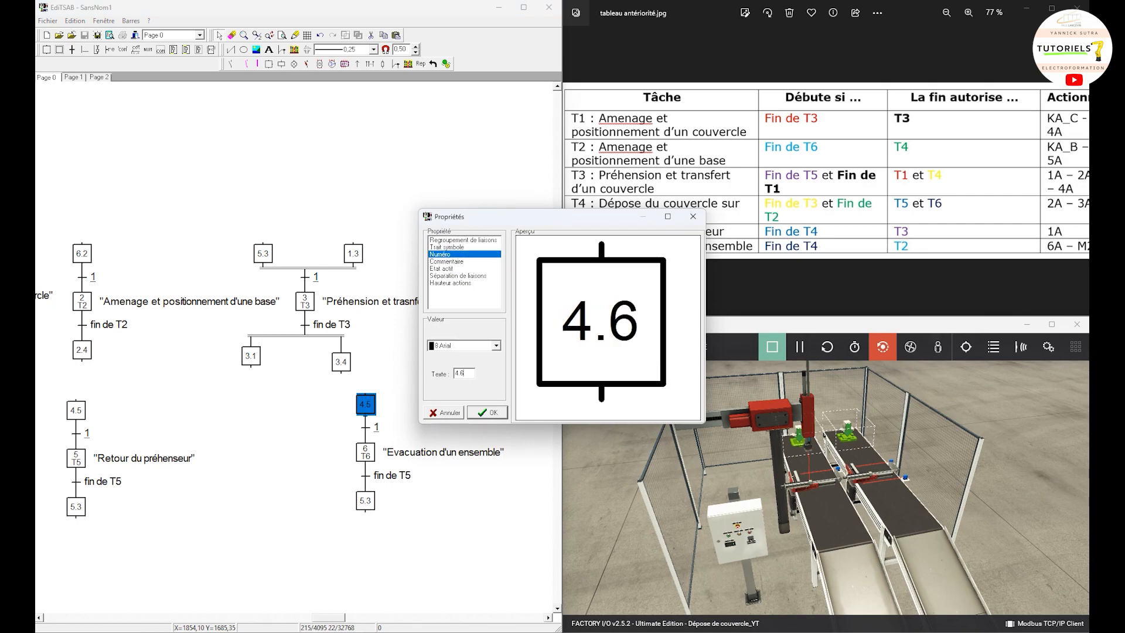
click(492, 415)
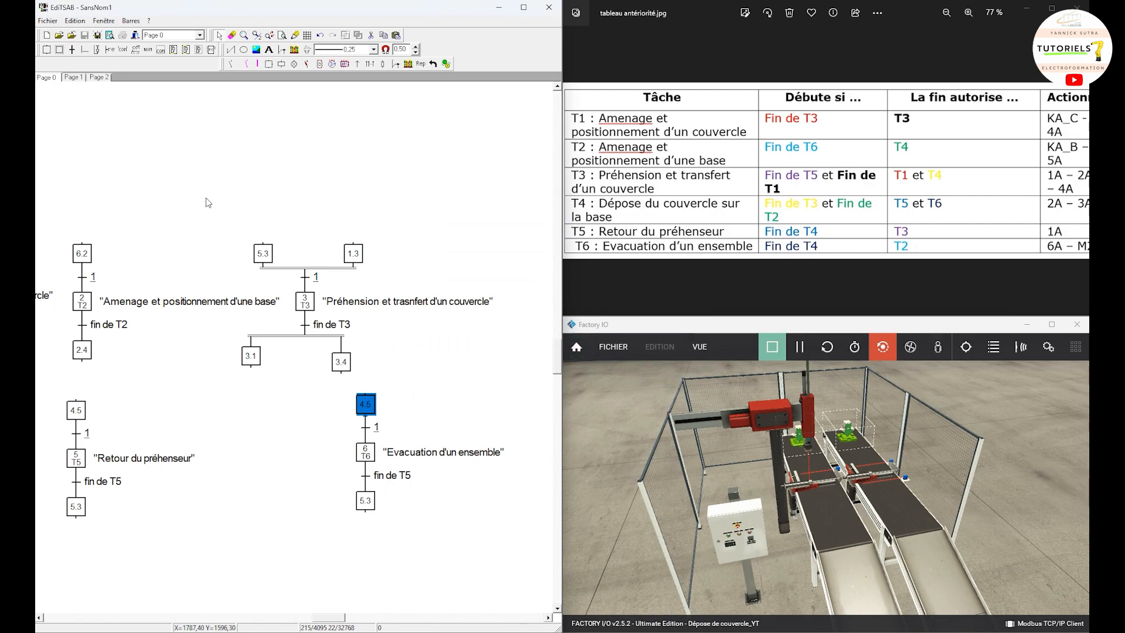
Step: Change the receptivity of the transition below step 6 to "fin de T6"
click(110, 51)
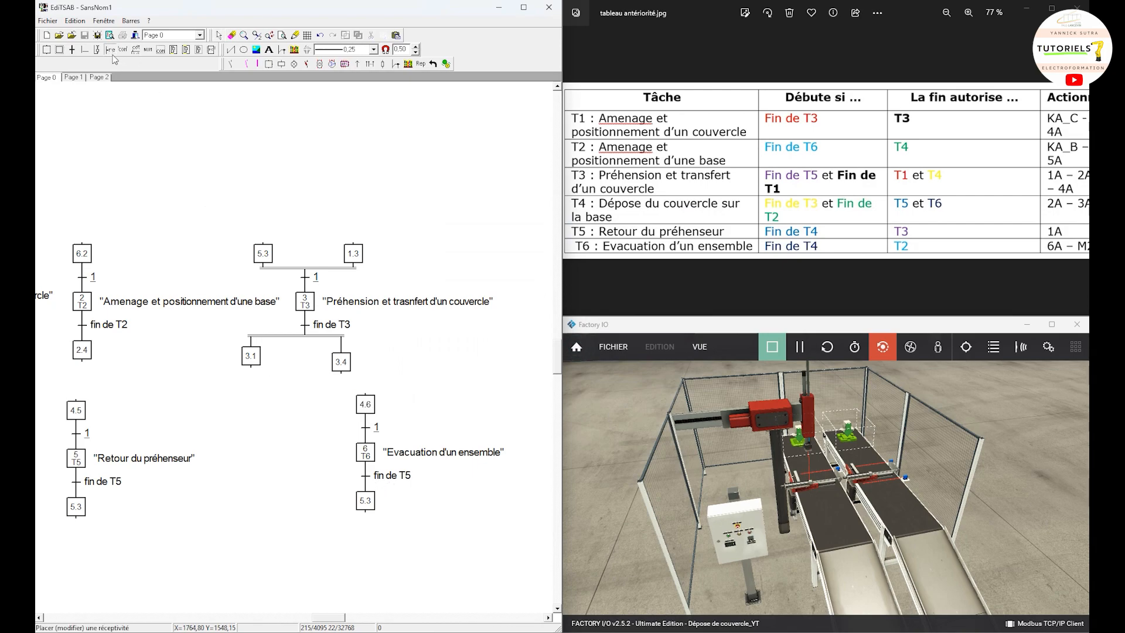
click(367, 479)
click(772, 341)
key(BackSpace)
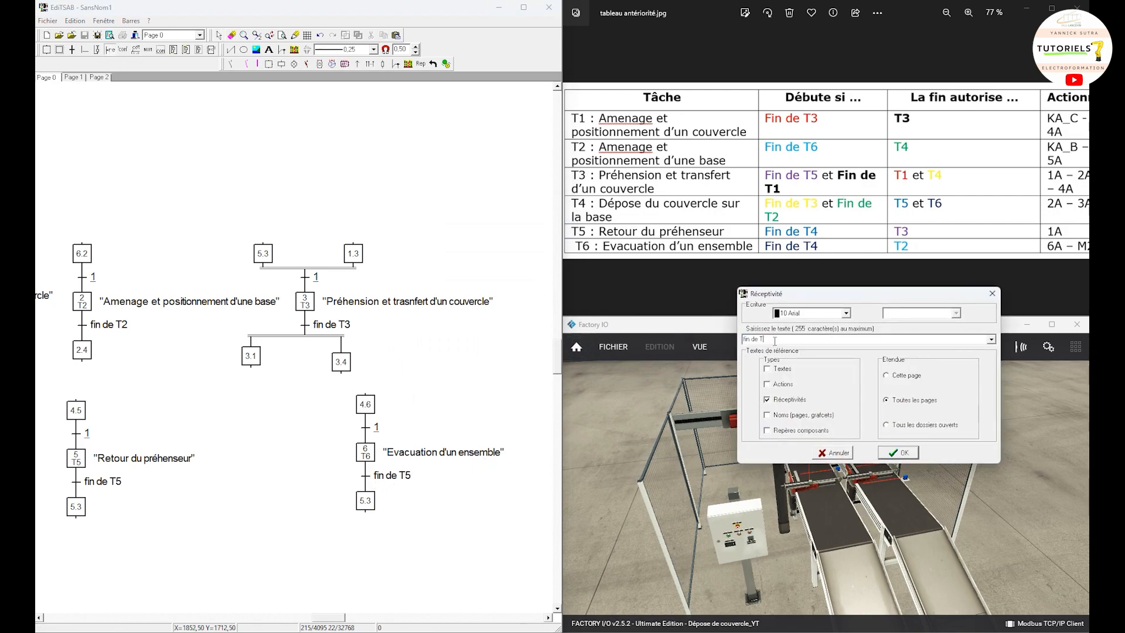
text(6)
click(898, 453)
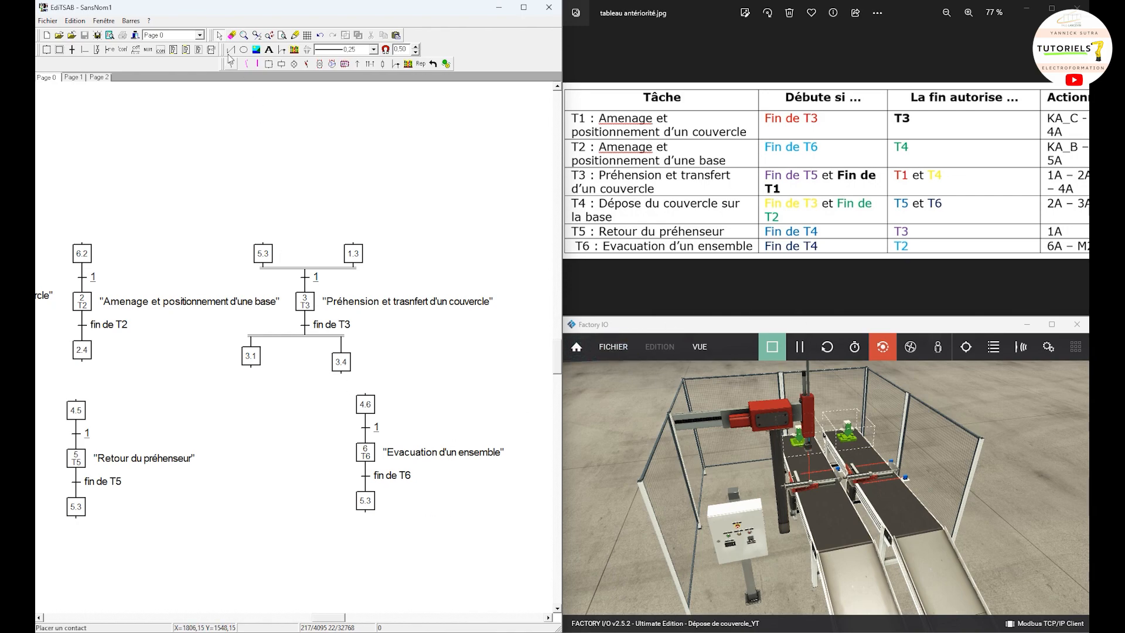
Step: Renumber the lowest step of the T6 grafcet as 6.2
double_click(365, 501)
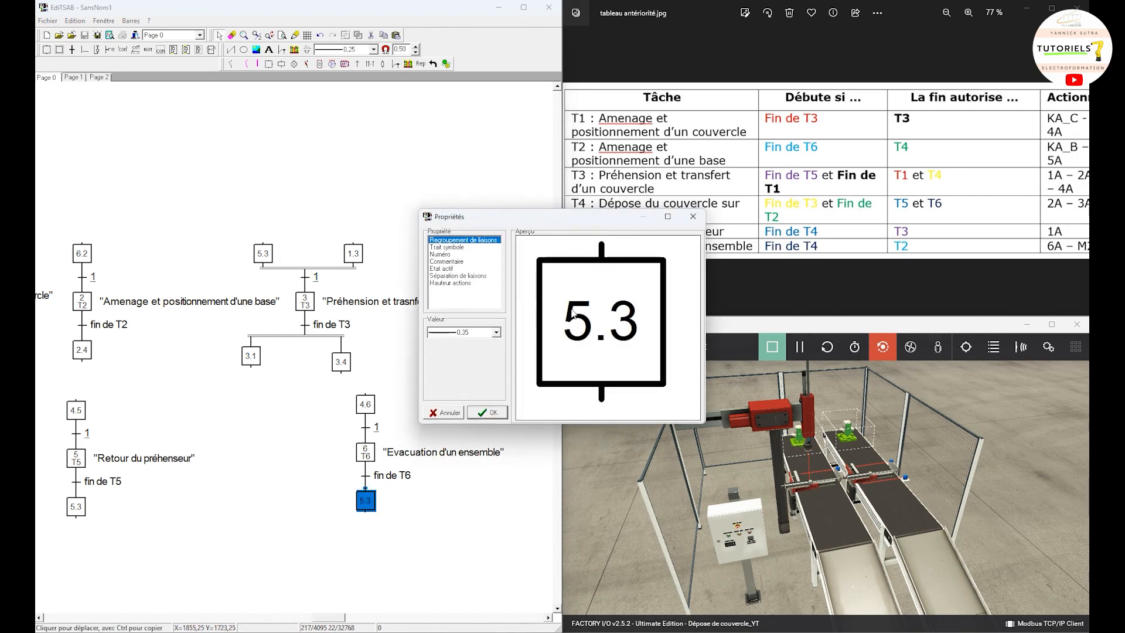
click(457, 254)
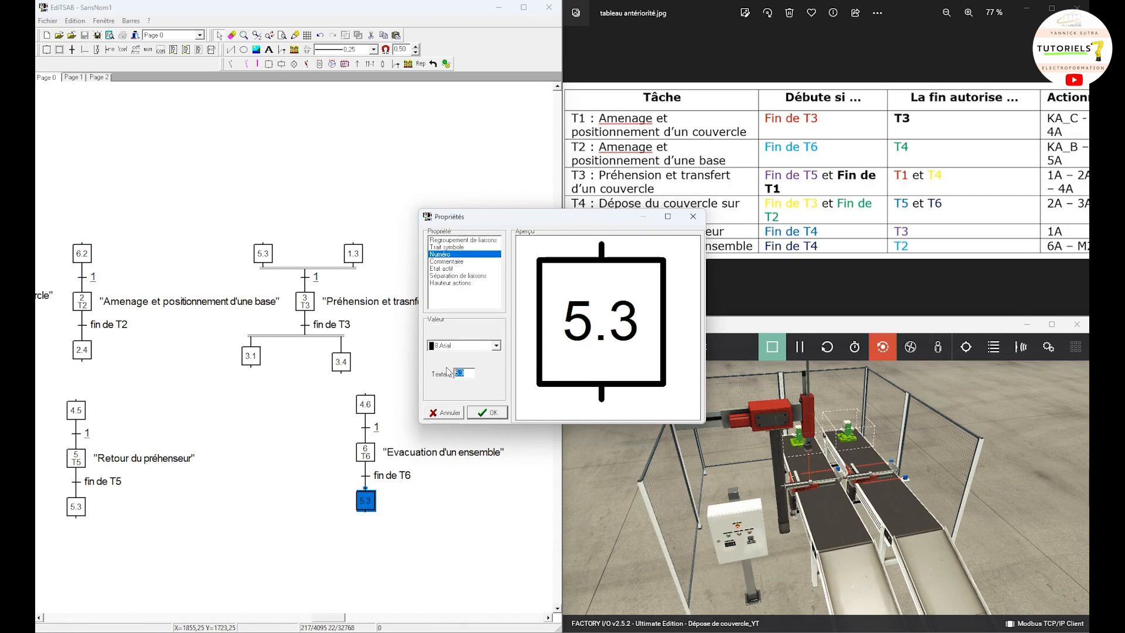
text(6.2)
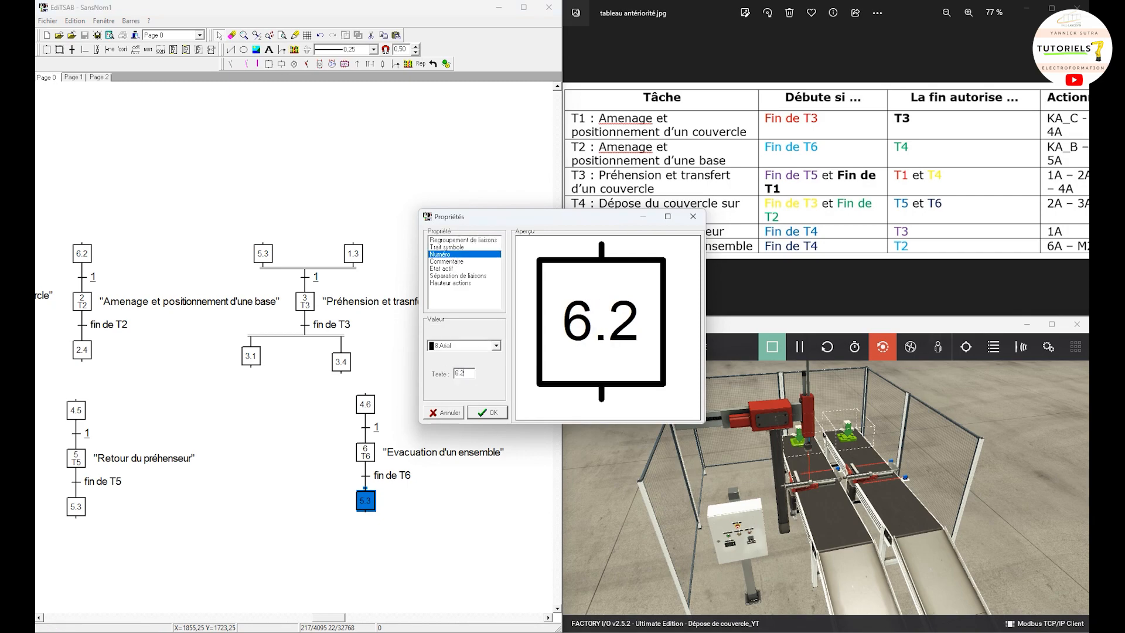
click(494, 414)
click(503, 520)
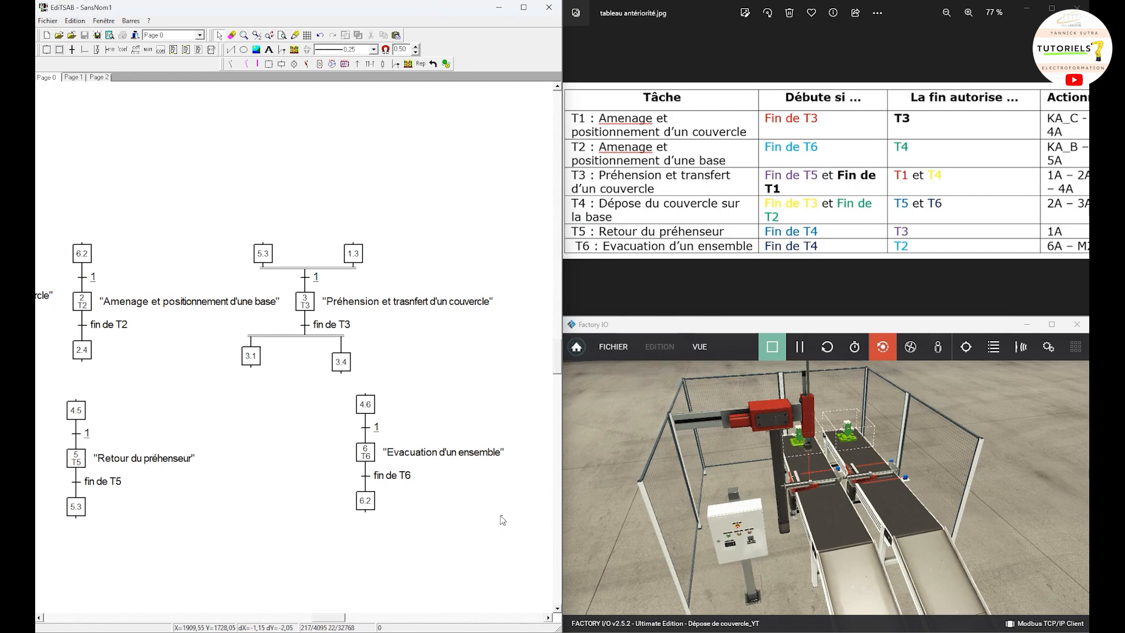
Step: Select all six task grafcets on Page 0 and copy them
scroll(422, 502, down, 3)
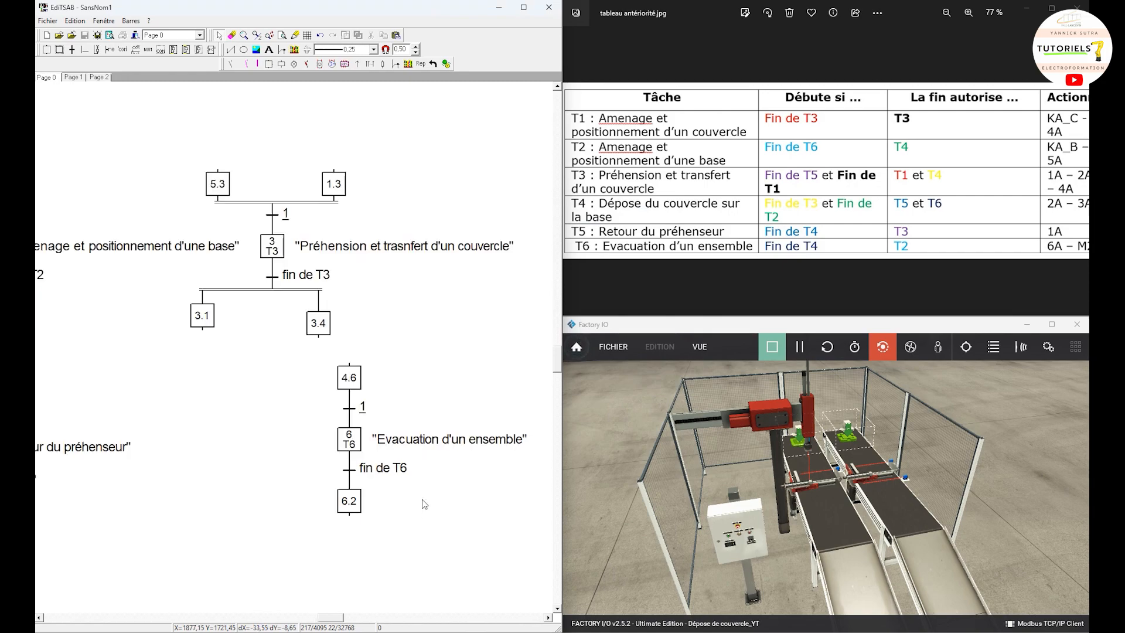
drag(315, 467, 200, 462)
scroll(252, 501, up, 1)
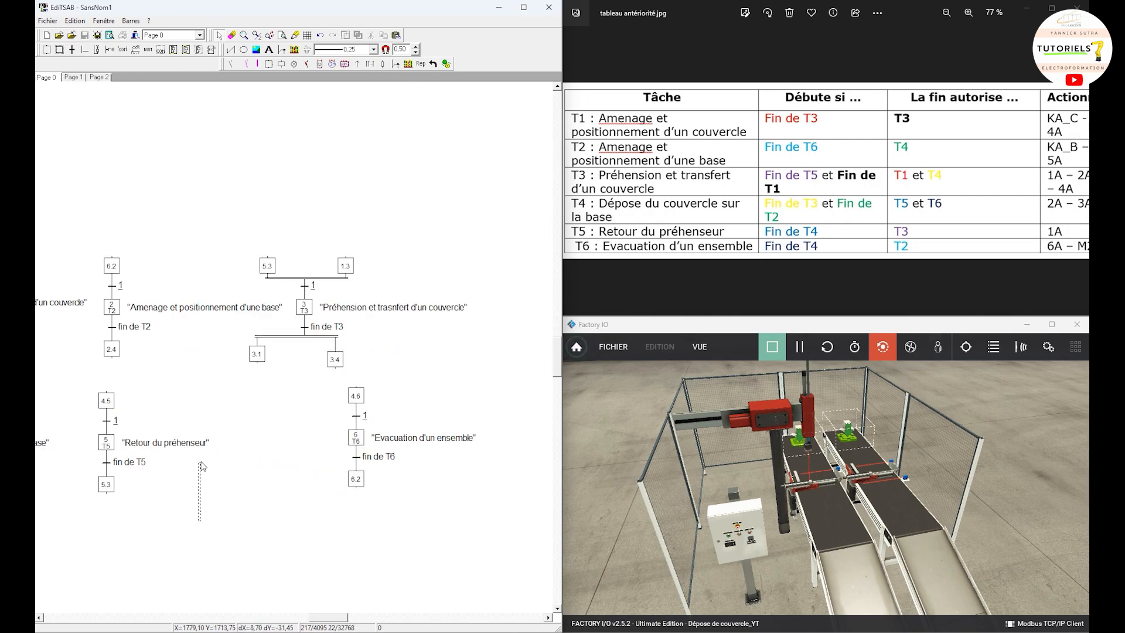
click(282, 37)
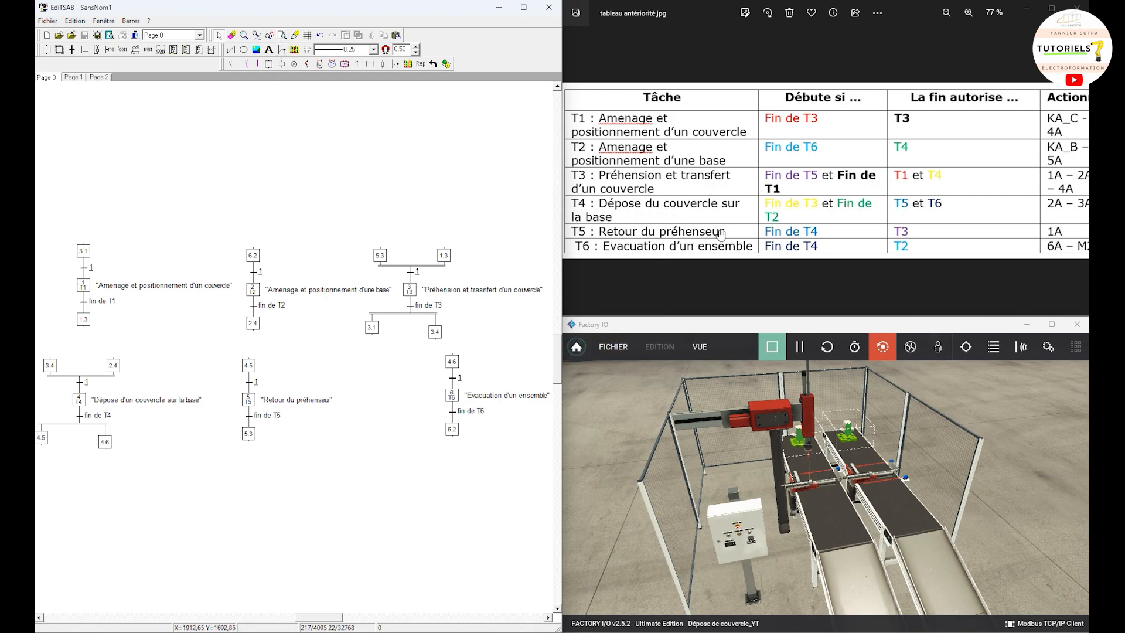
mouse_move(338, 530)
mouse_down()
mouse_move(156, 462)
mouse_move(163, 509)
mouse_move(157, 490)
mouse_move(196, 488)
mouse_up()
scroll(160, 505, up, 1)
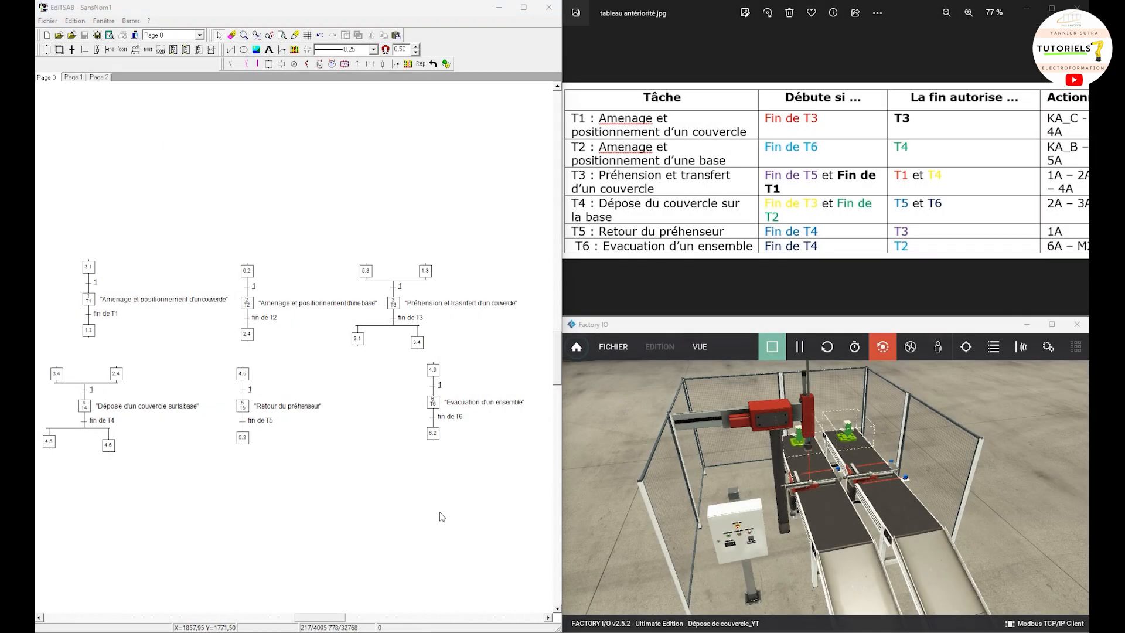
drag(507, 513, 39, 242)
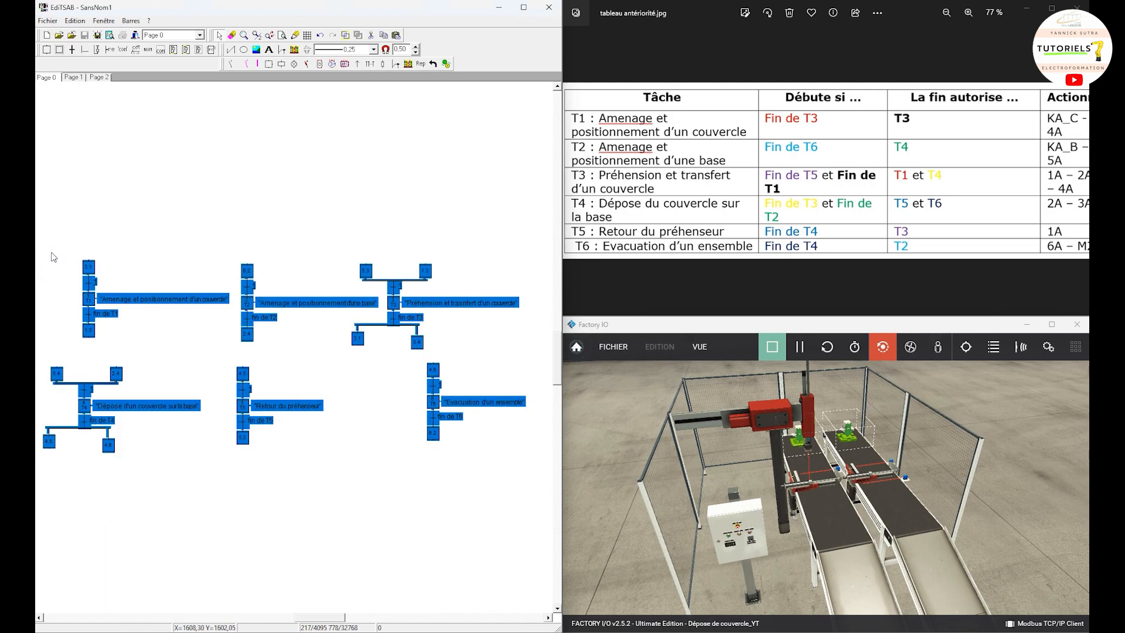
right_click(92, 298)
click(115, 338)
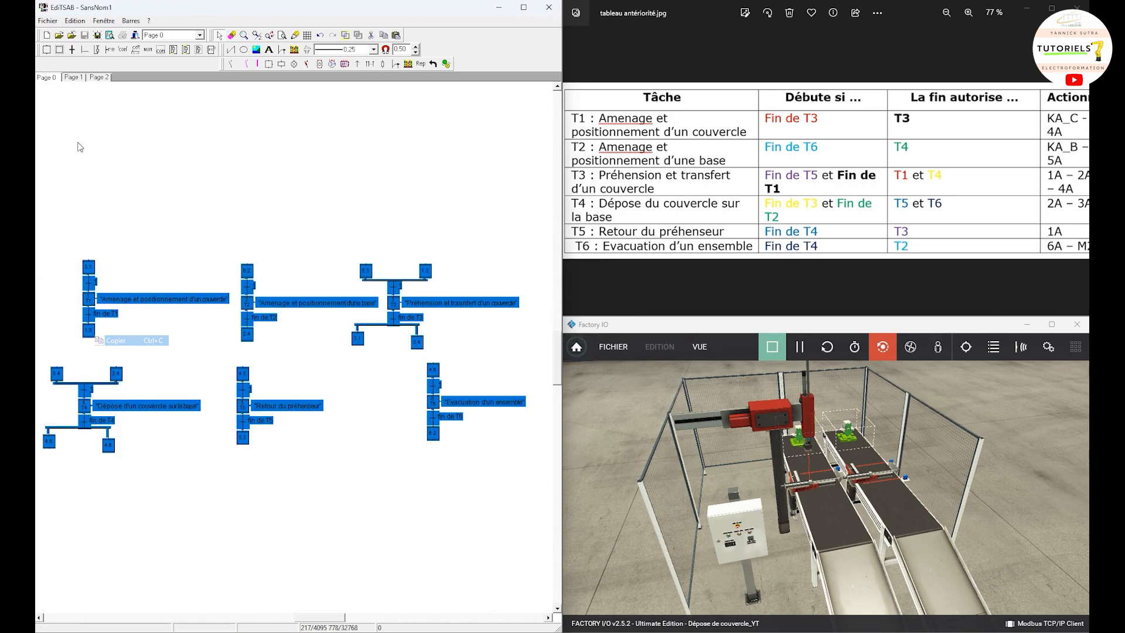
Step: Paste the six copied task grafcets onto Page 1
click(76, 77)
right_click(162, 212)
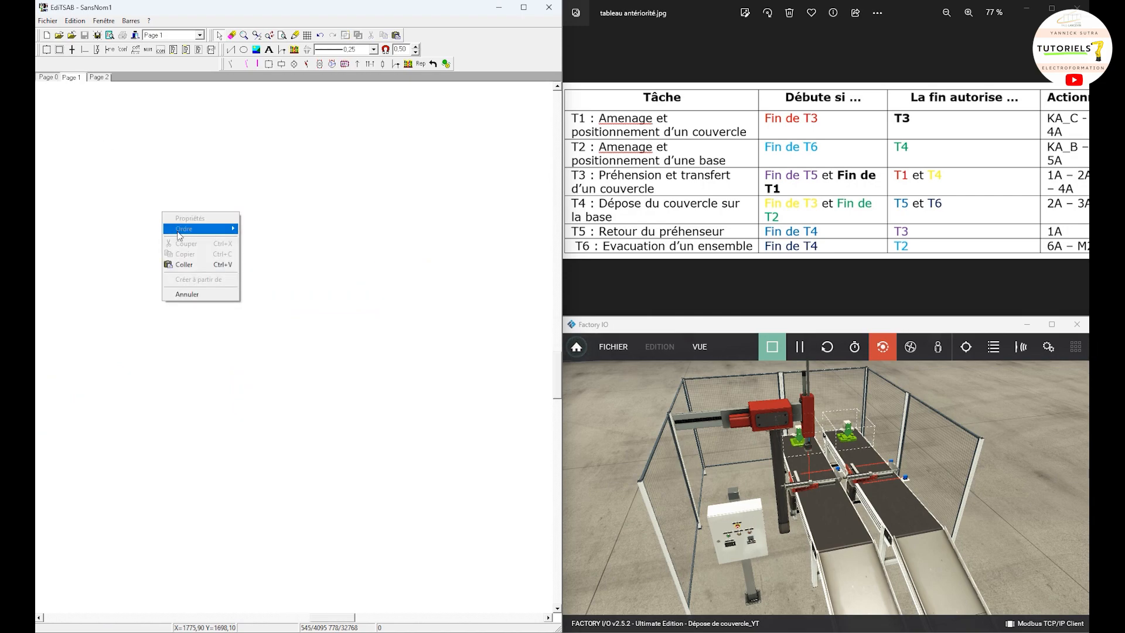
click(199, 263)
drag(129, 145, 353, 372)
click(353, 372)
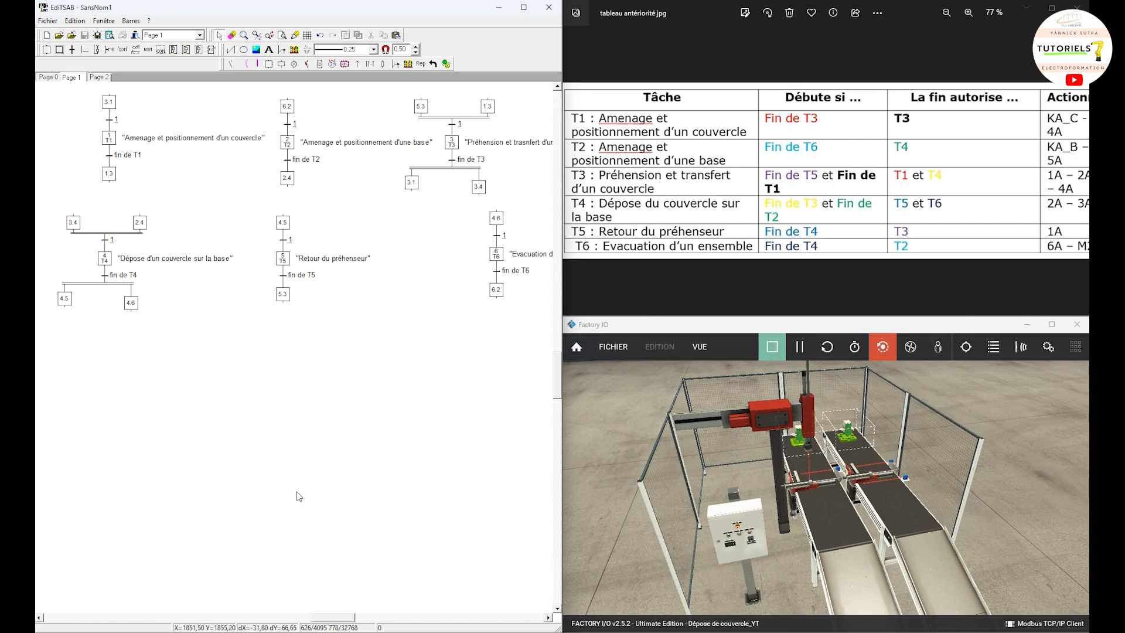
Step: Move the whole T4 grafcet on Page 1 into the empty area well below the T5 grafcet
drag(186, 436, 43, 203)
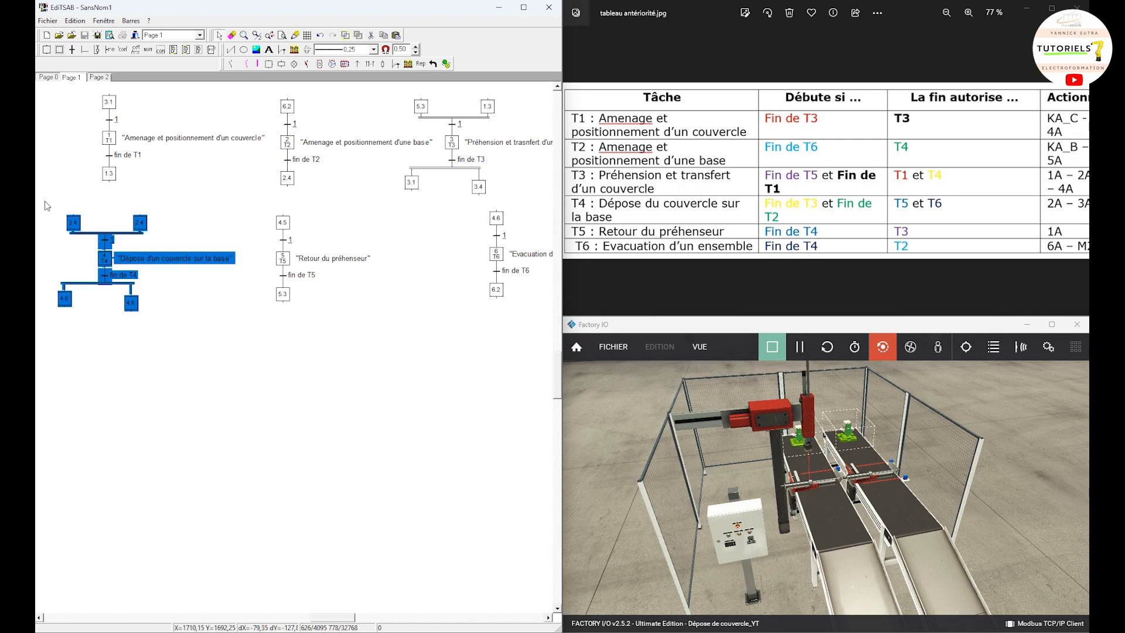
drag(119, 255, 282, 548)
click(401, 481)
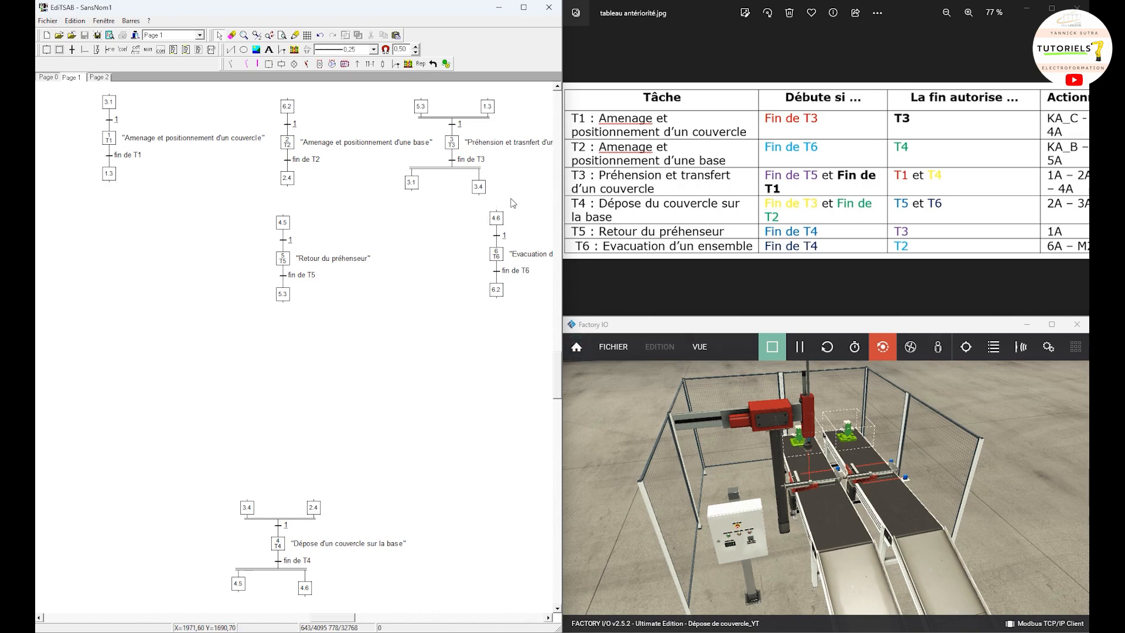
Step: Move the T3 grafcet so that its step 3.4 sits directly above the upper step 3.4 of the T4 grafcet
drag(510, 199, 403, 89)
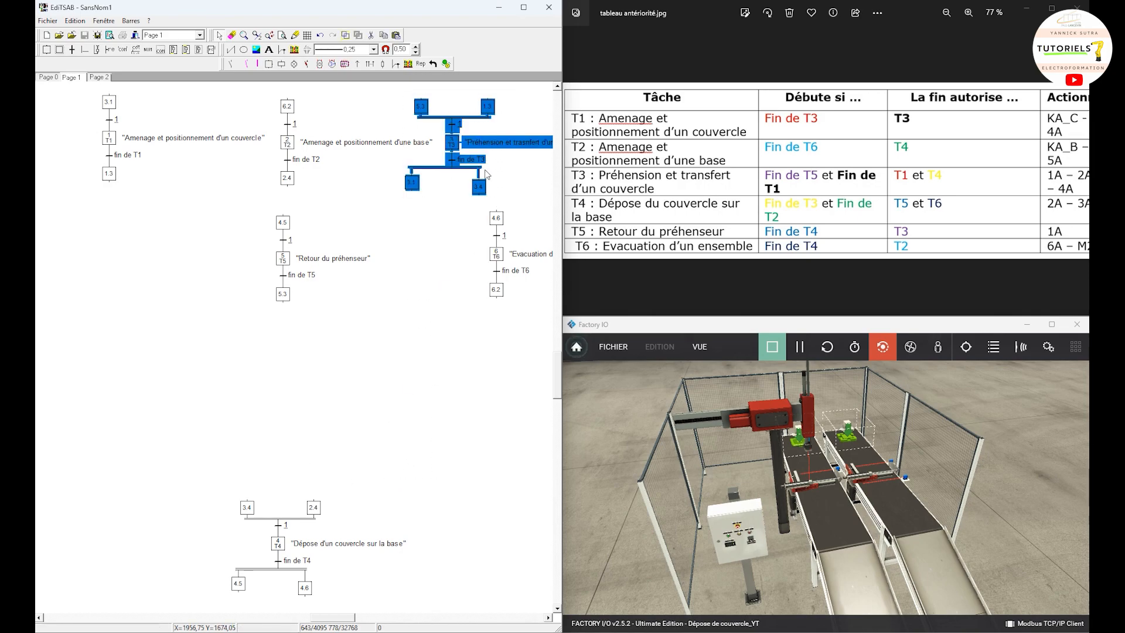
drag(486, 174, 250, 484)
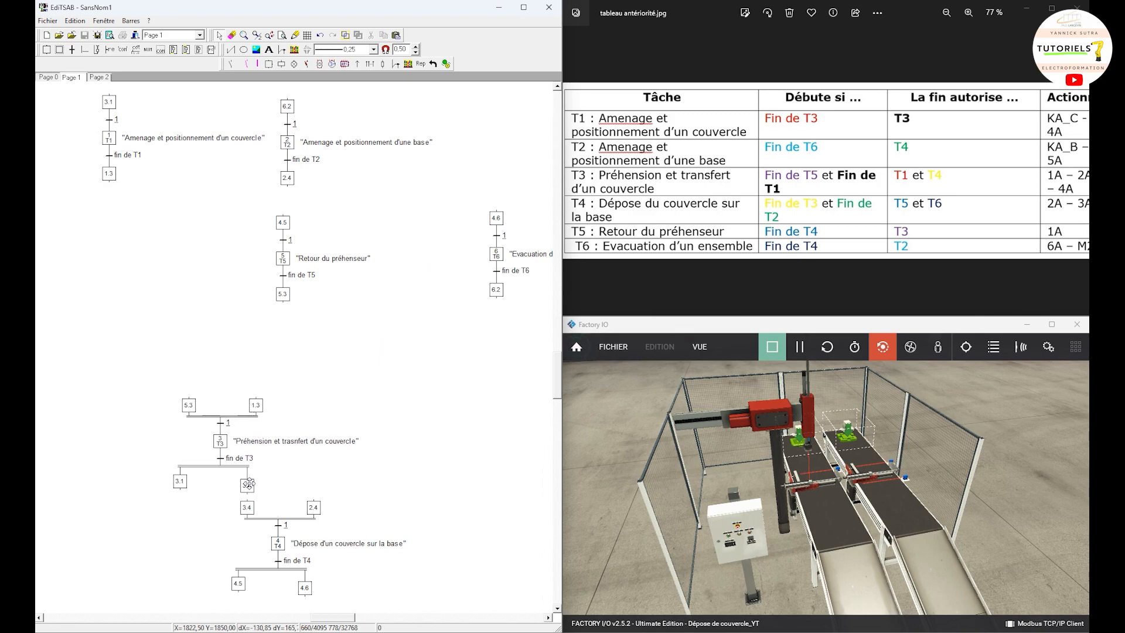
click(306, 478)
Step: Widen T4's upper convergence by moving its step 2.4 outward, and place the T2 grafcet with its step 2.4 directly above it
drag(314, 508, 428, 517)
click(378, 193)
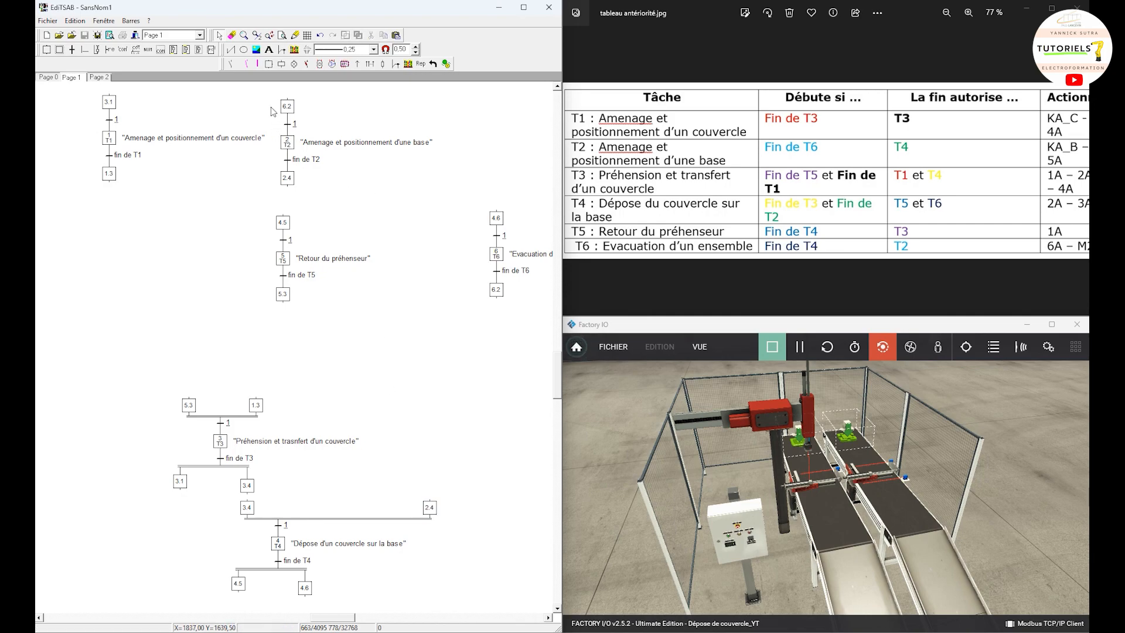
mouse_move(265, 98)
mouse_down()
mouse_move(342, 159)
mouse_move(364, 197)
mouse_up()
mouse_move(293, 180)
mouse_down()
mouse_move(451, 490)
mouse_move(432, 490)
mouse_up()
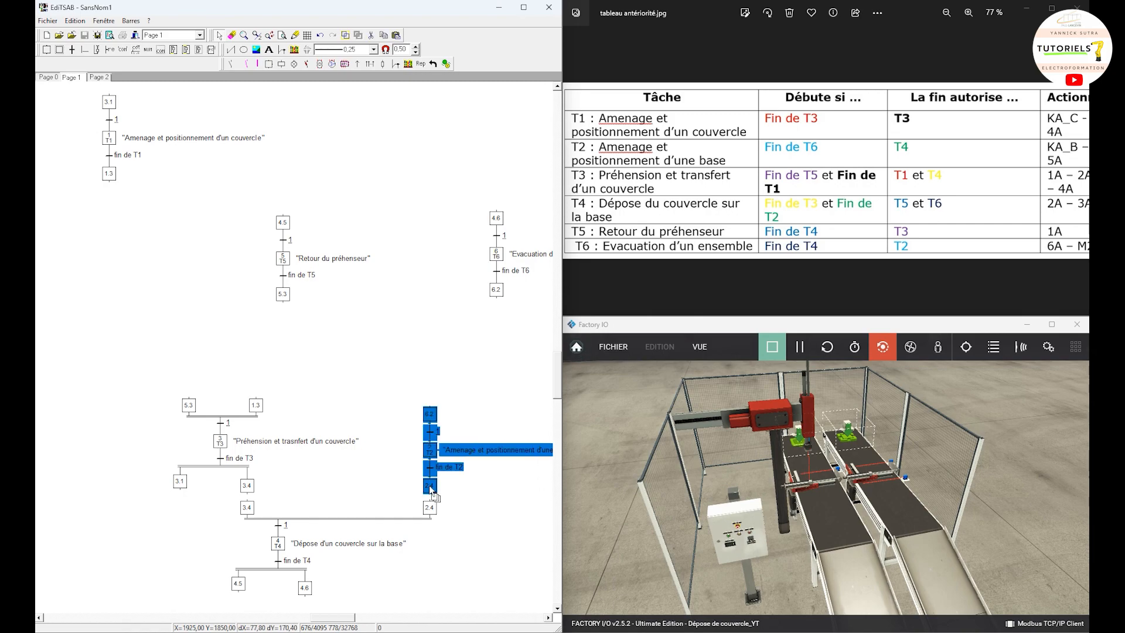
click(420, 321)
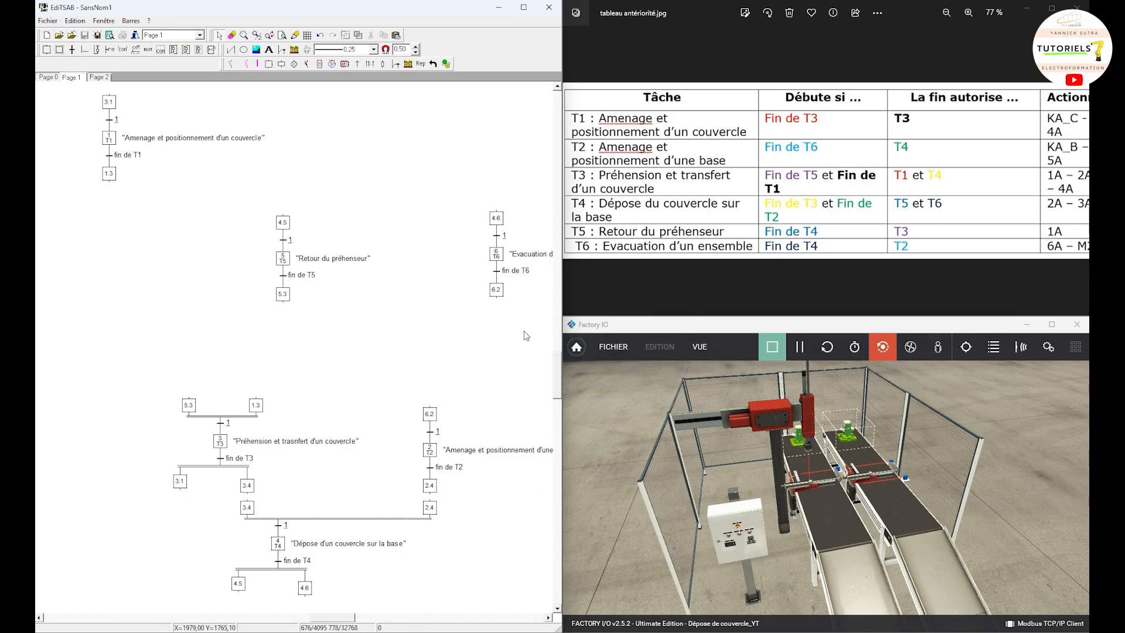
Step: Place the T6 grafcet with its step 6.2 directly above T2's step 6.2, and the T5 grafcet above T3's step 5.3, shifted outward
drag(523, 329, 467, 192)
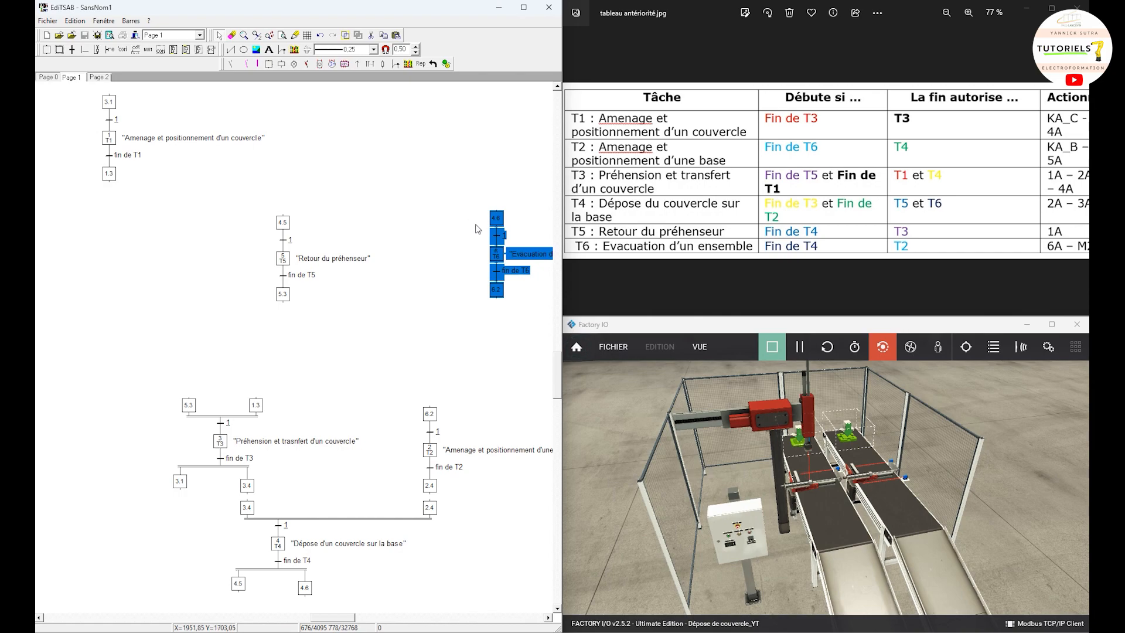
drag(499, 290, 433, 391)
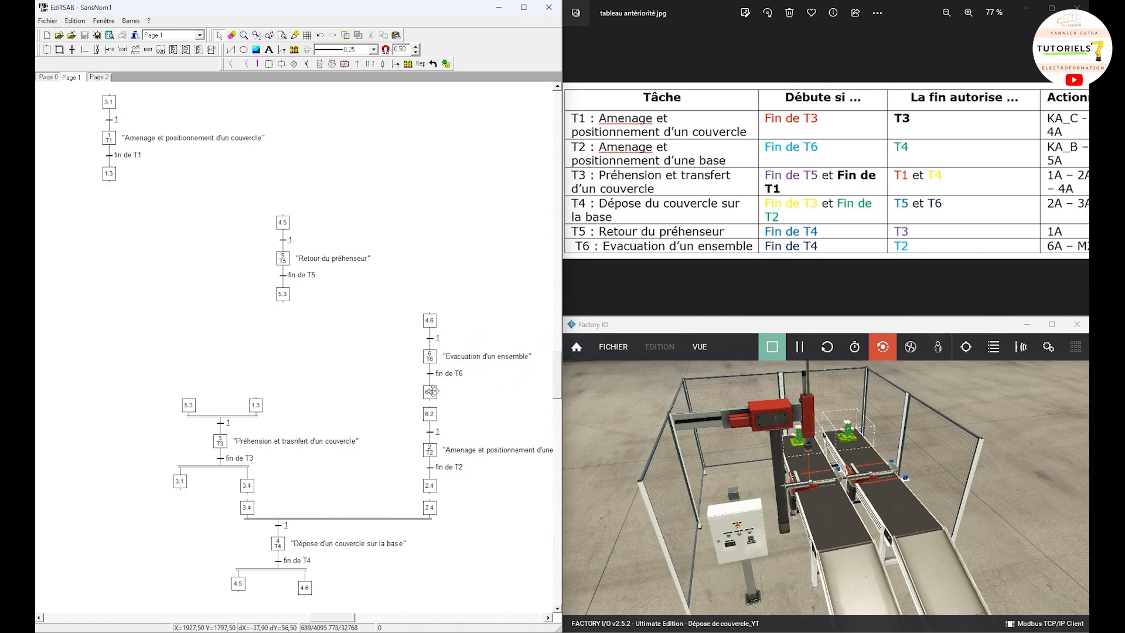
drag(447, 212, 311, 401)
drag(332, 344, 267, 204)
drag(282, 293, 143, 403)
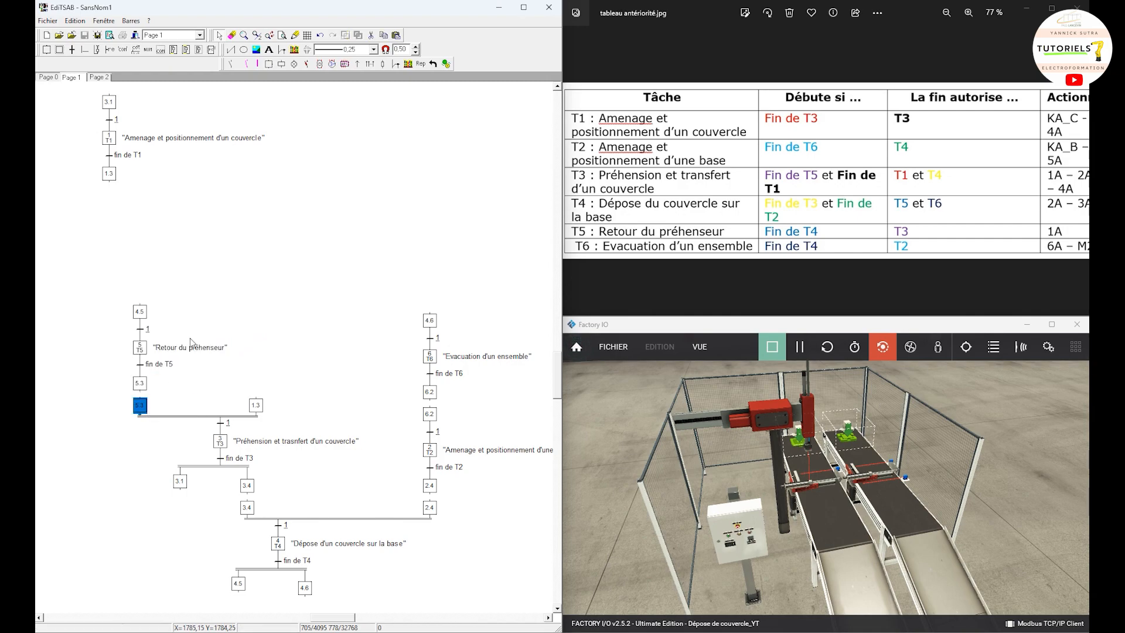
click(190, 233)
Step: Place the T1 grafcet with its lower step 1.3 directly above T3's step 1.3
drag(143, 226, 70, 95)
drag(113, 179, 317, 399)
click(305, 394)
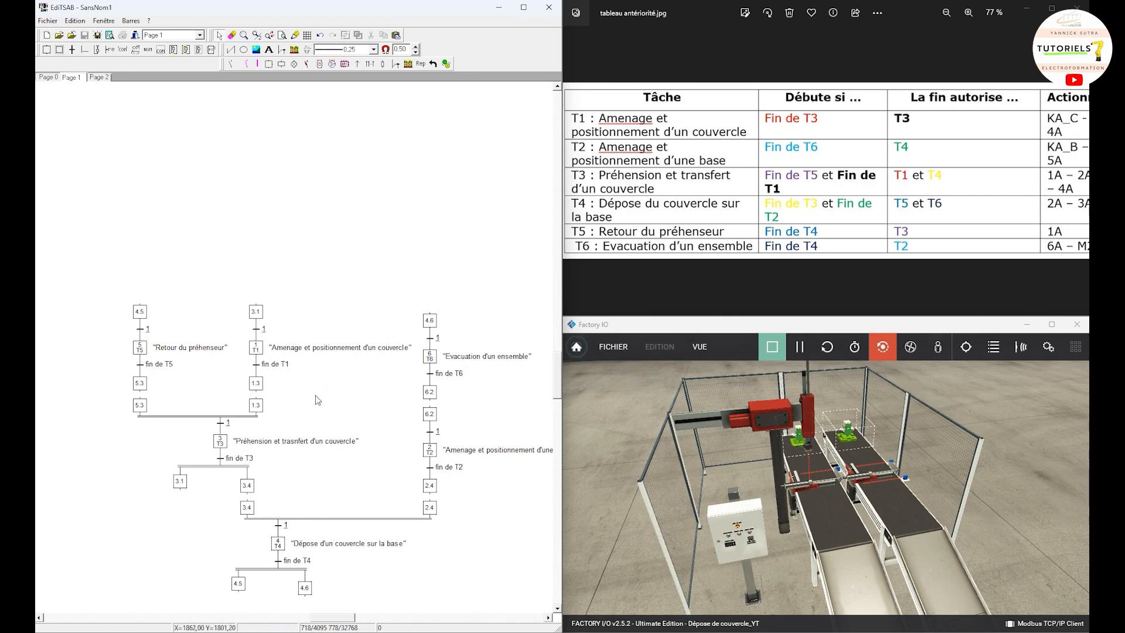
Step: Remove the duplicate steps 1.3 and 5.3 and link T1 and T5 directly into T3's upper convergence through the remaining ones
click(257, 405)
key(Delete)
drag(256, 389, 227, 422)
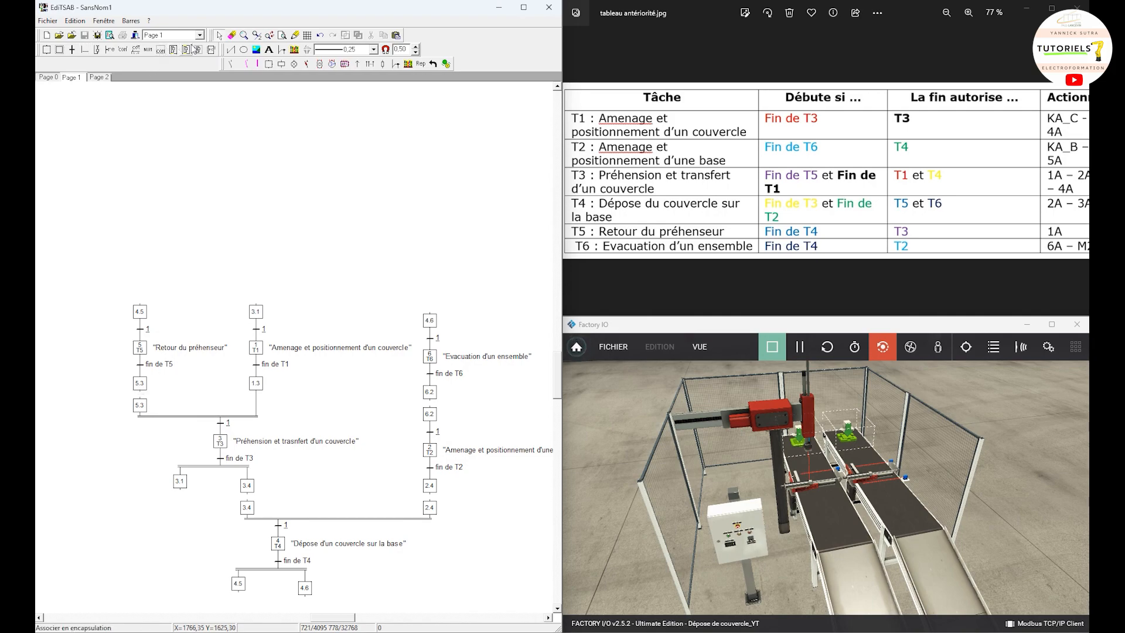
click(141, 382)
drag(141, 382, 142, 407)
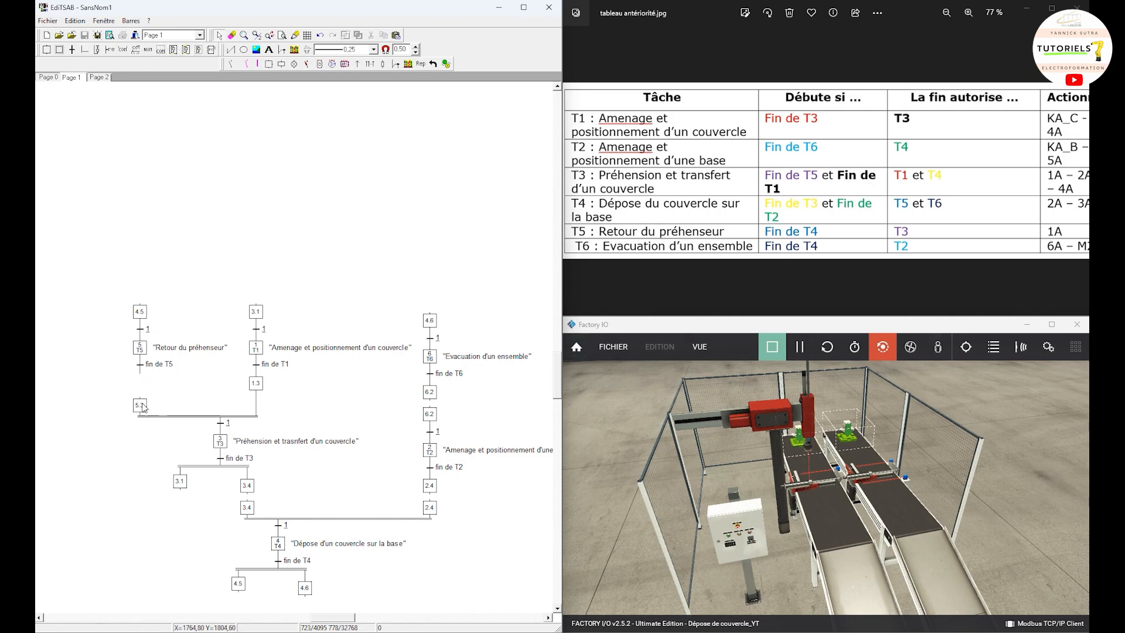
click(85, 49)
drag(145, 376, 136, 406)
Step: Remove the duplicate steps 3.4 and 2.4 and link T3 and T2 to the remaining ones on T4's upper convergence
click(250, 485)
key(Delete)
drag(225, 469, 246, 505)
drag(434, 489, 433, 511)
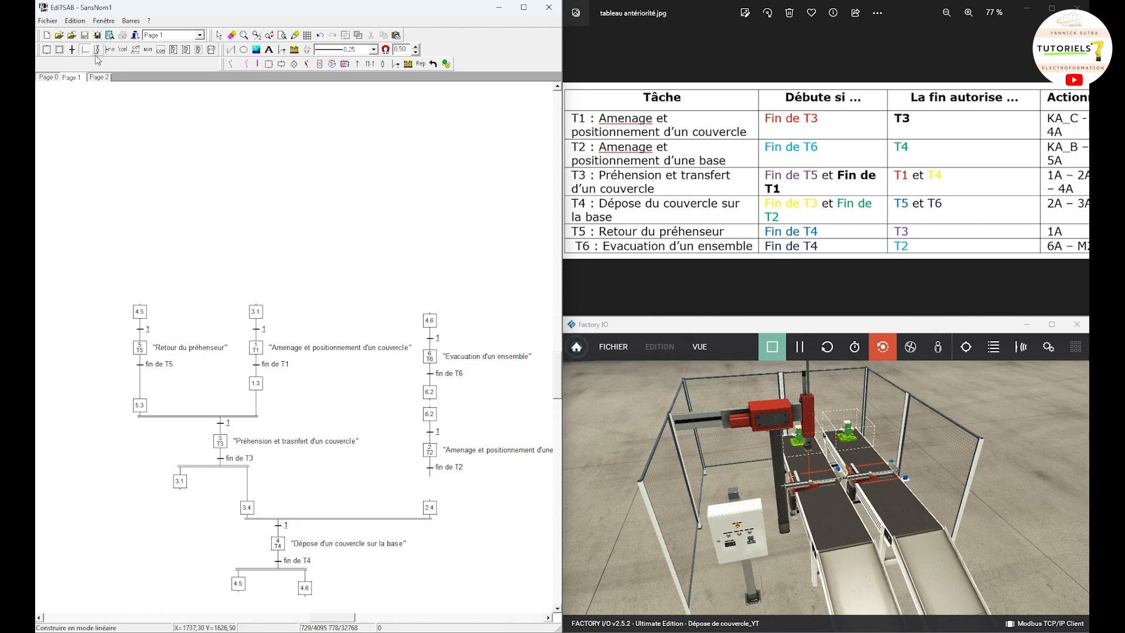
drag(427, 476, 436, 501)
Step: Delete both 6.2 steps and T2's upper transition 1, and link transition "fin de T6" straight to step 2
click(430, 391)
key(Delete)
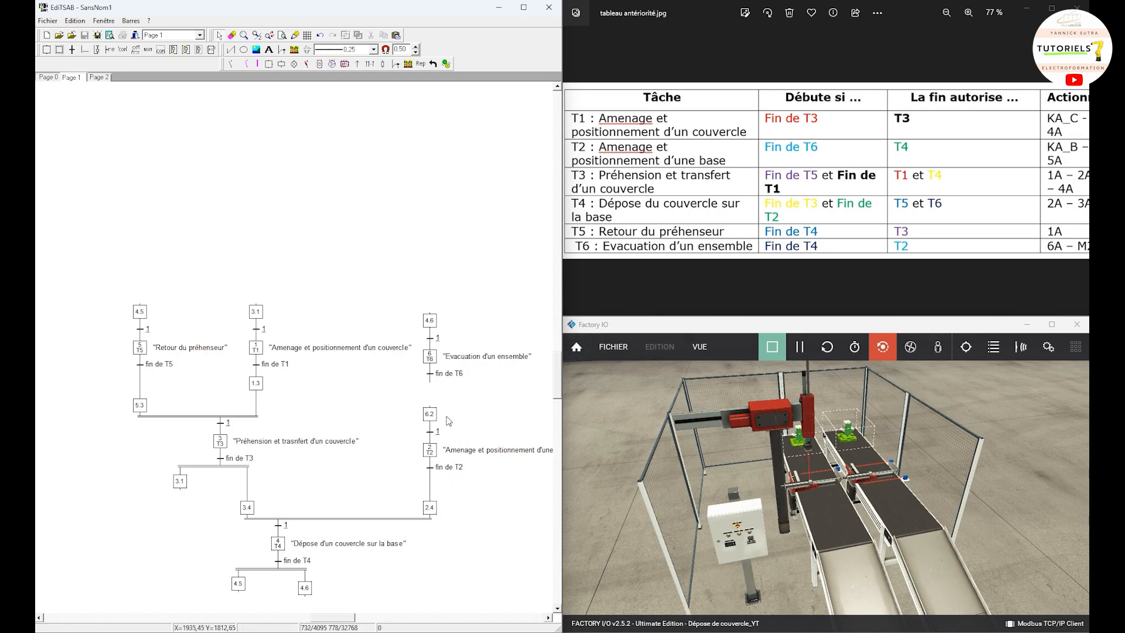
drag(430, 380, 430, 414)
right_click(433, 415)
click(433, 416)
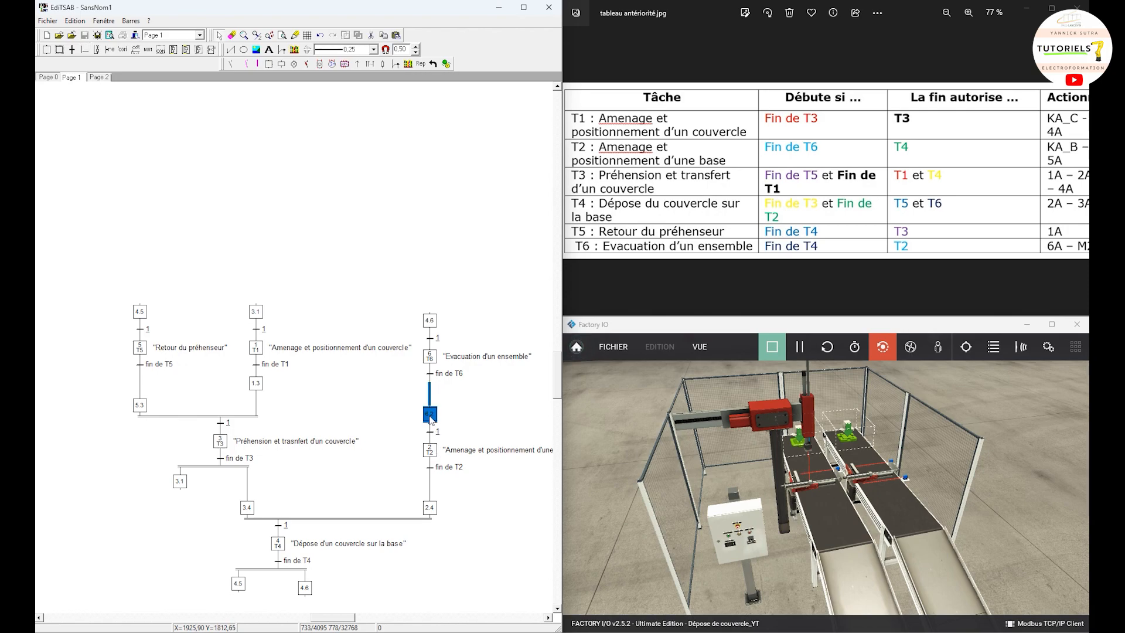
key(Delete)
click(432, 431)
key(Delete)
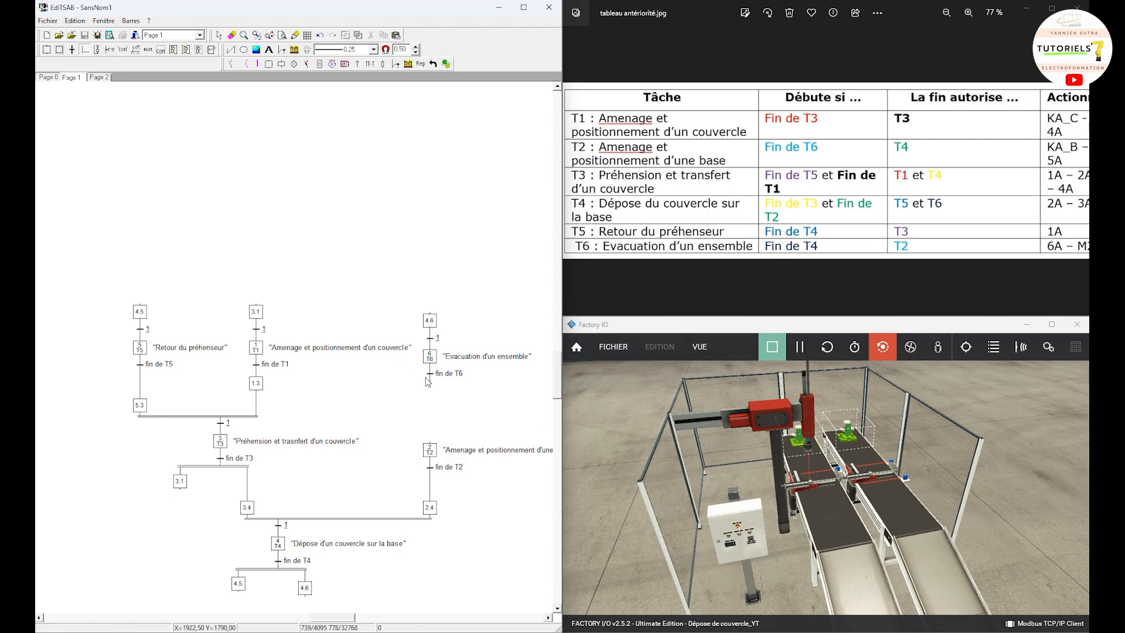
drag(427, 382, 432, 448)
Step: Try to draw a directed link from T4's lower step 4.5
click(238, 584)
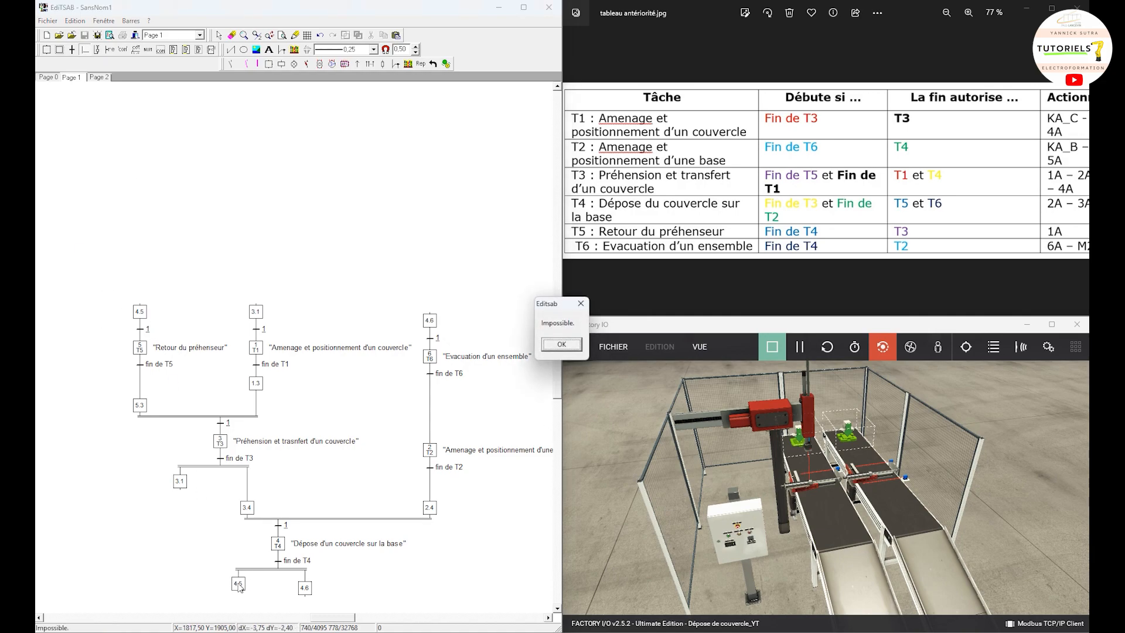
click(562, 344)
click(252, 596)
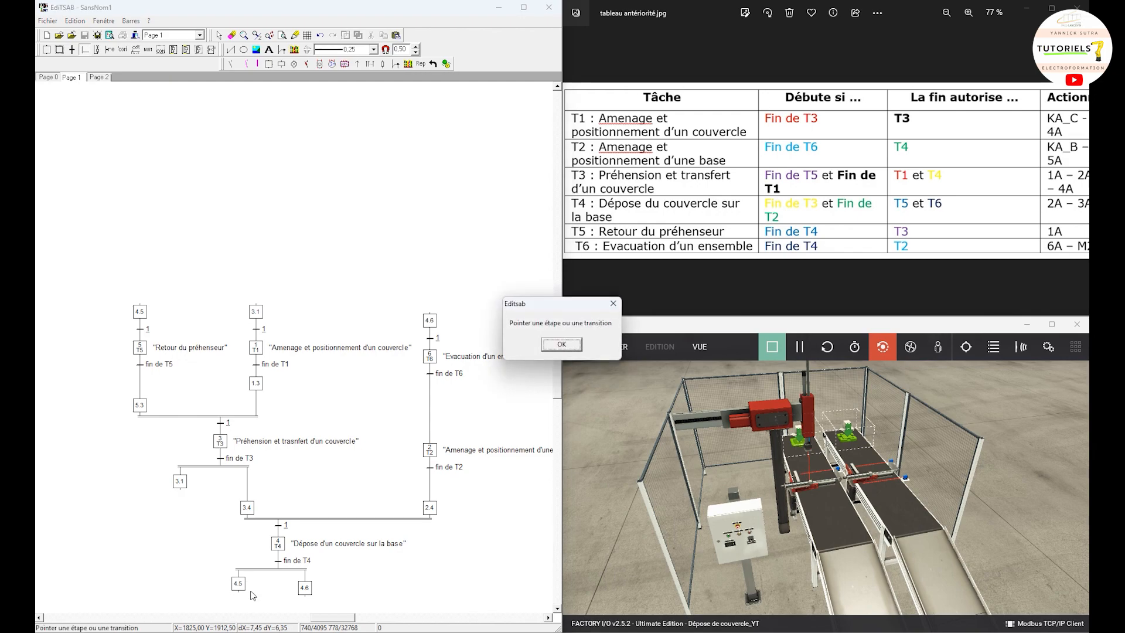
click(561, 344)
click(240, 584)
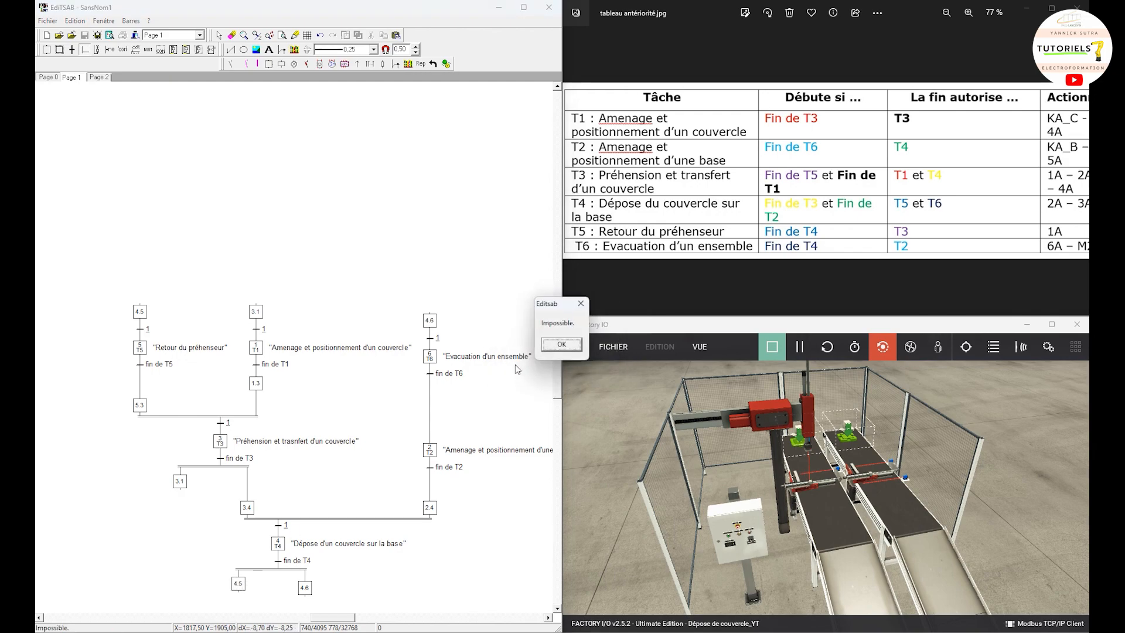
click(561, 344)
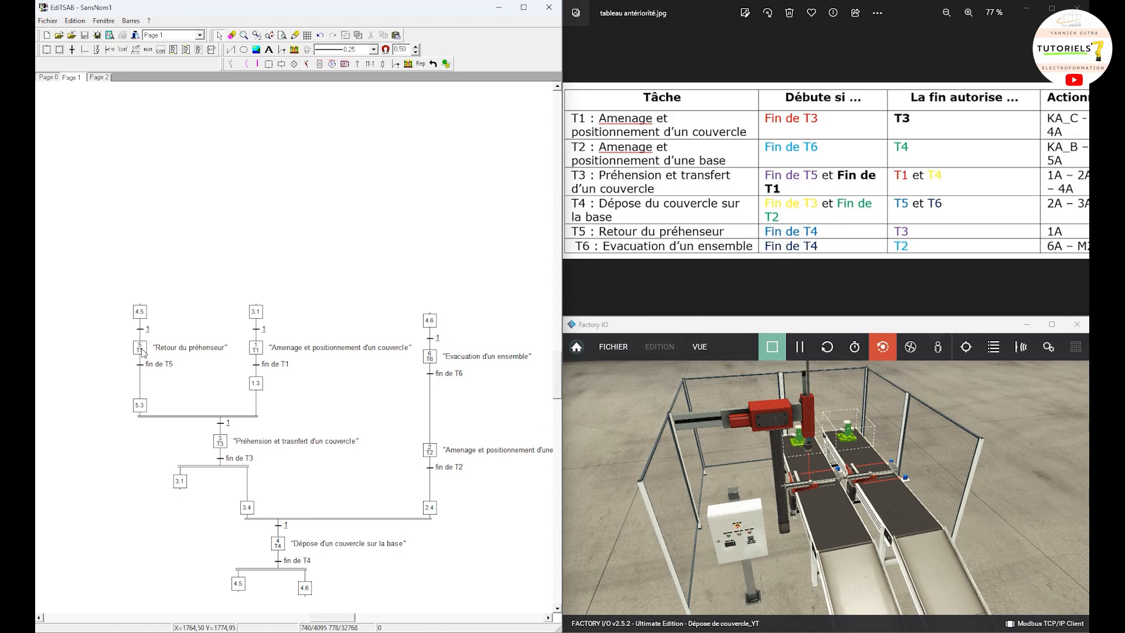
Step: Delete both 4.5 steps and T5's upper transition 1
click(140, 313)
key(Delete)
click(140, 330)
key(Delete)
click(239, 585)
key(Delete)
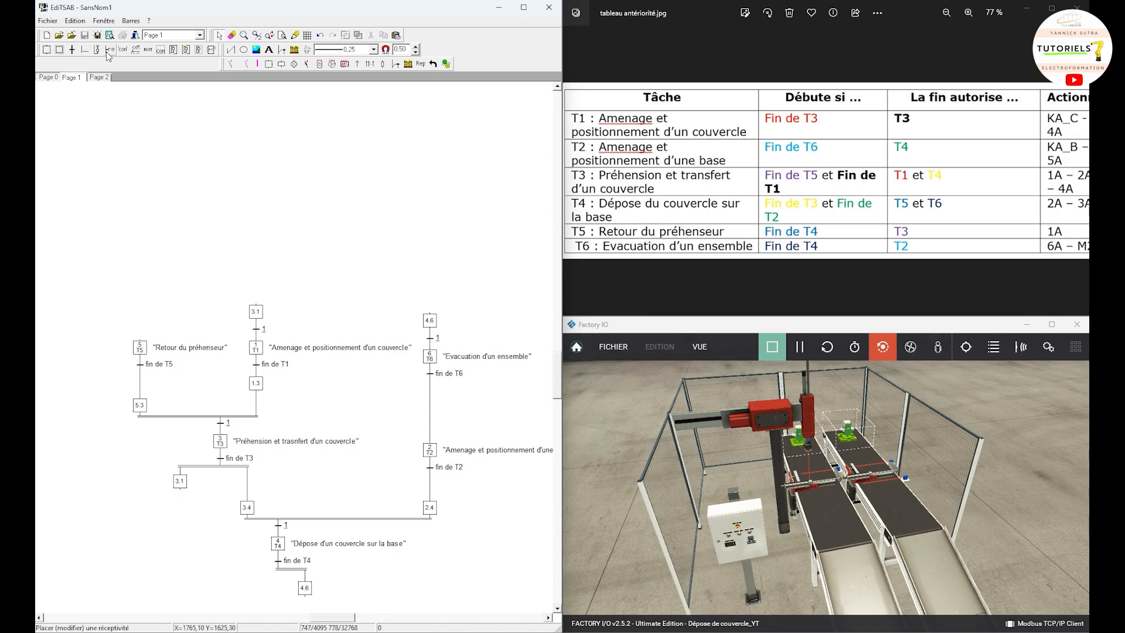
Step: Draw a return link from transition "fin de T4" to step 5 and attach its start to the outer end of T4's lower divergence
drag(276, 566, 141, 341)
right_click(252, 576)
click(251, 572)
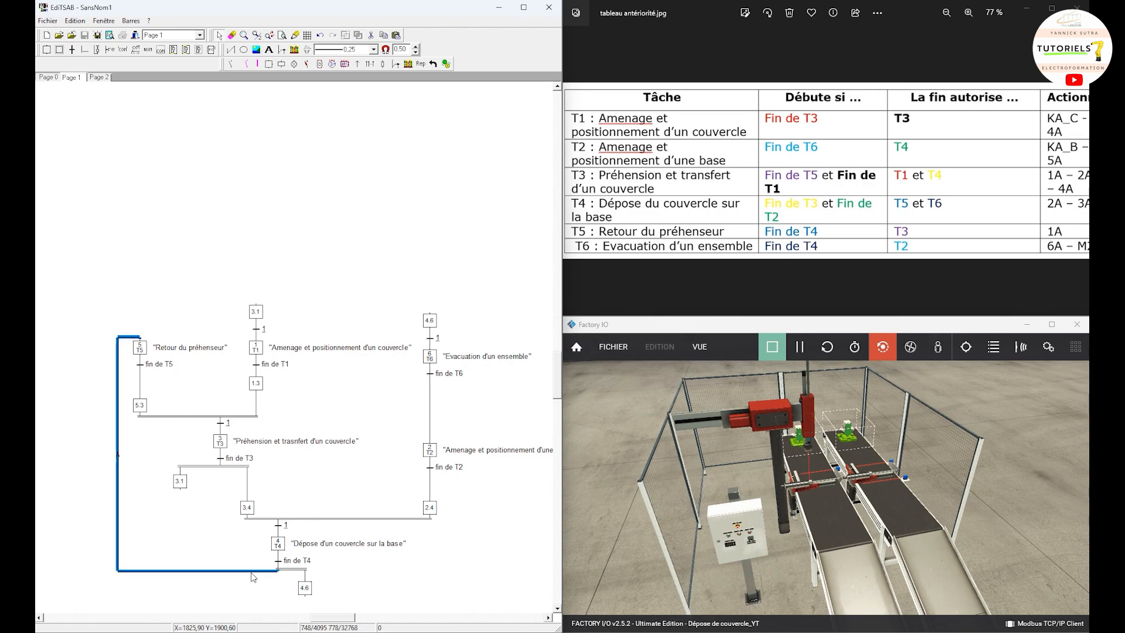
drag(257, 572, 233, 576)
click(262, 588)
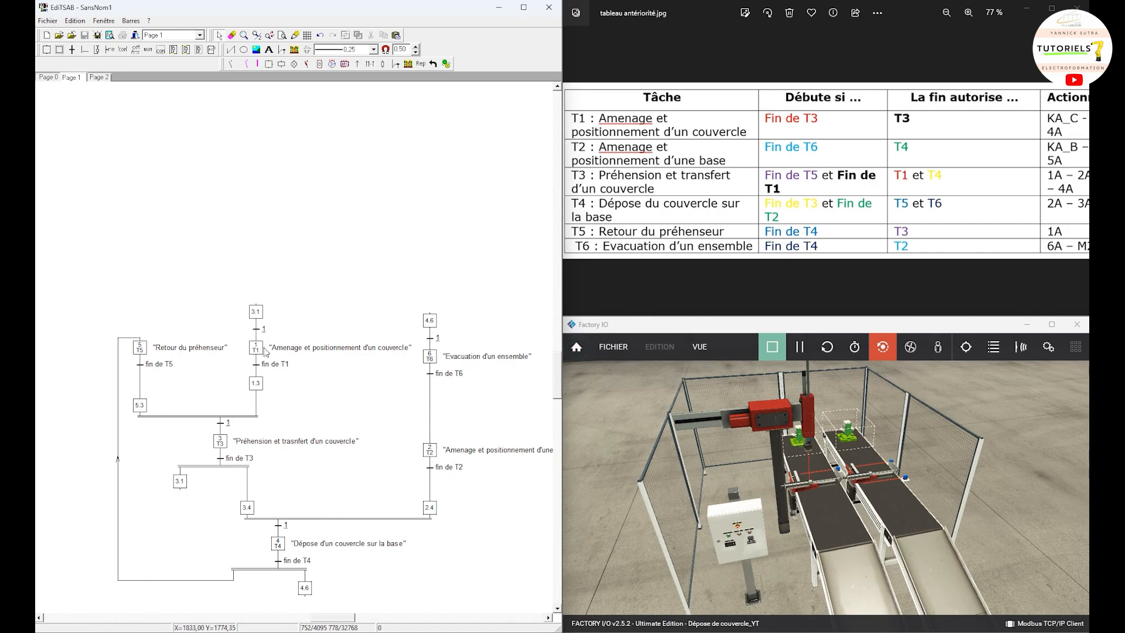
Step: Delete both 3.1 steps and T1's upper transition 1
click(181, 481)
key(Delete)
click(256, 315)
key(Delete)
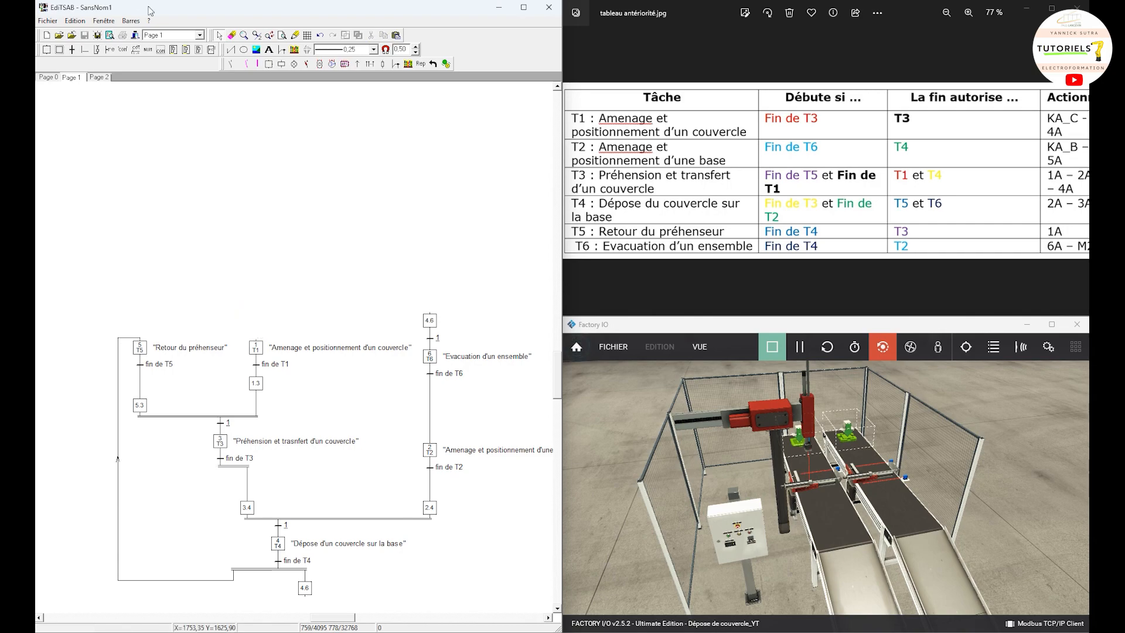
Step: Draw a return link from transition "fin de T3" to step 1 and route it around the outside of T5
drag(221, 465, 258, 344)
double_click(198, 385)
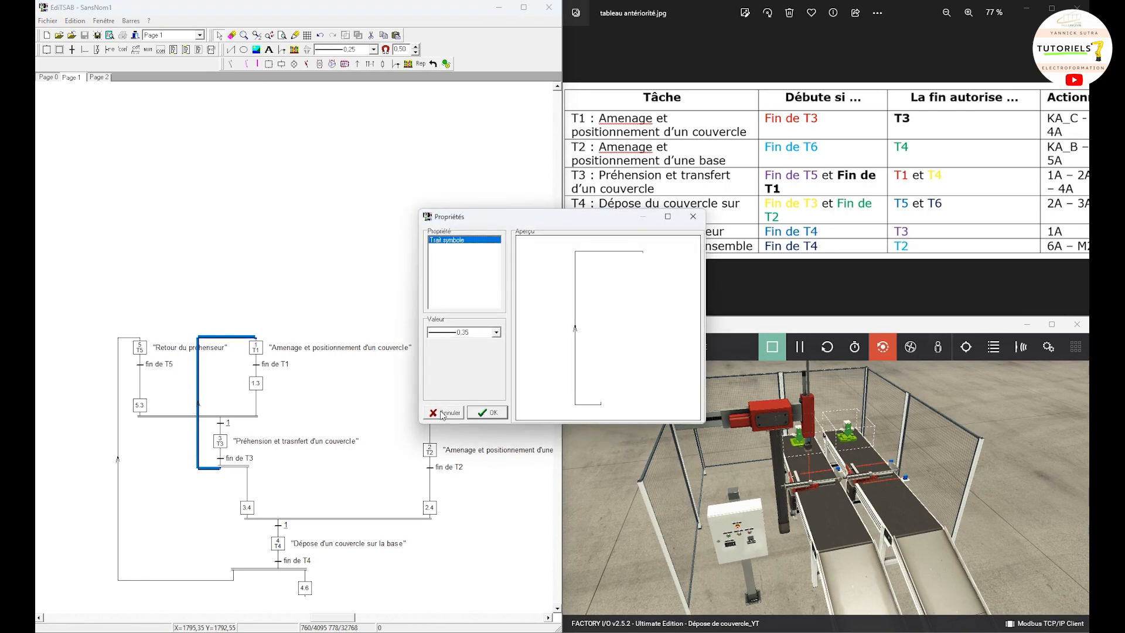
click(443, 413)
drag(204, 381, 109, 314)
click(296, 240)
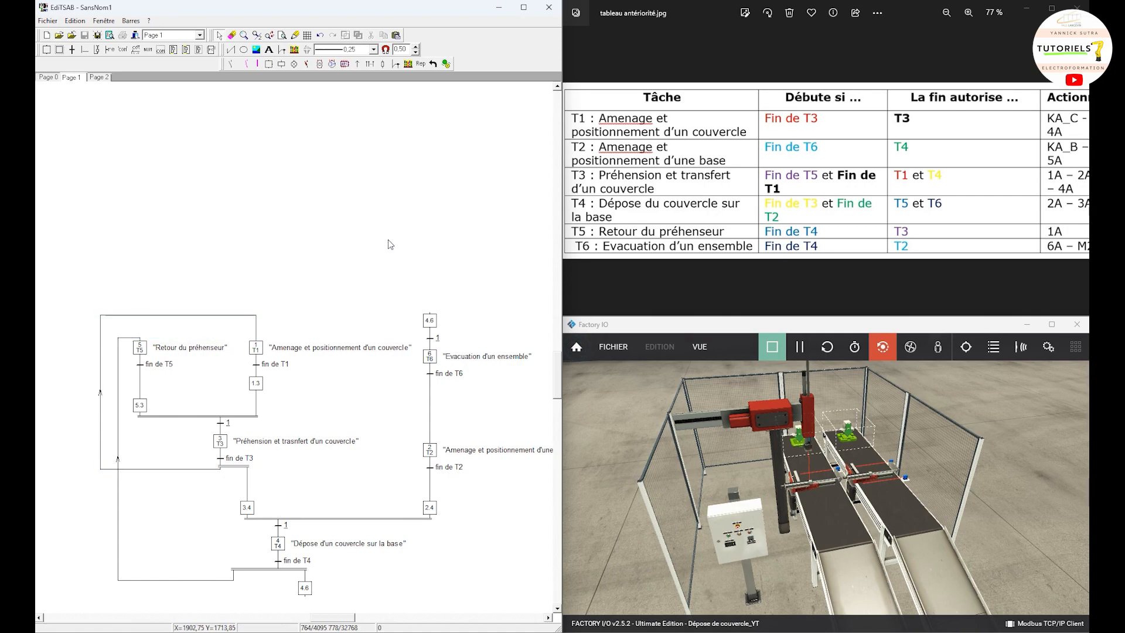
Step: Delete both 4.6 steps and T6's upper transition 1
drag(387, 239, 457, 204)
click(429, 321)
key(Delete)
click(430, 337)
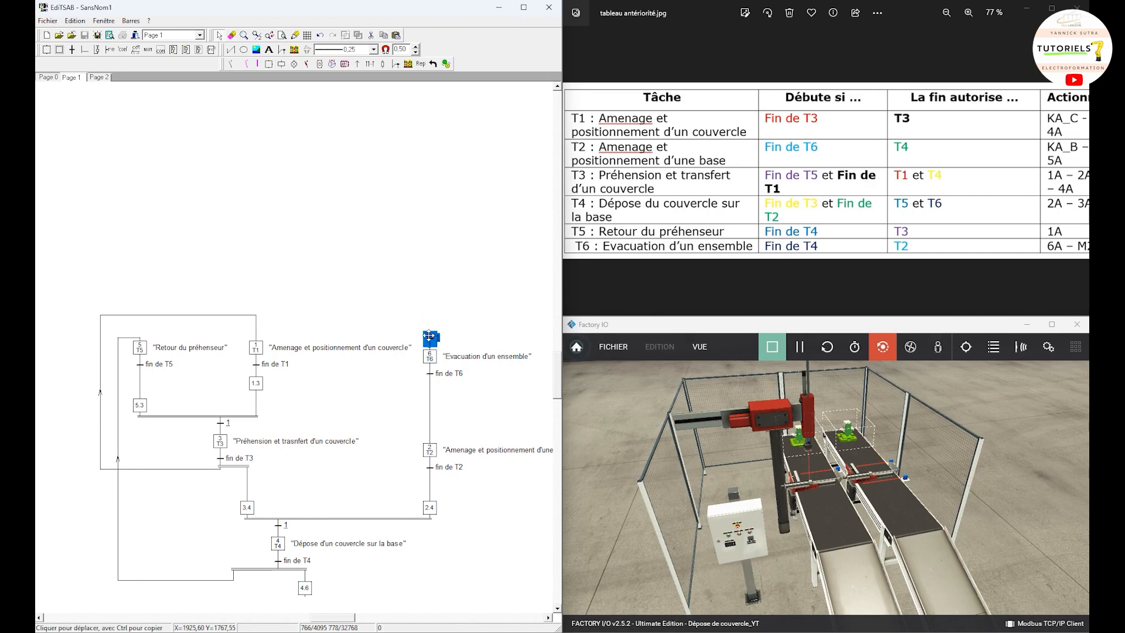
drag(429, 335, 304, 588)
key(Delete)
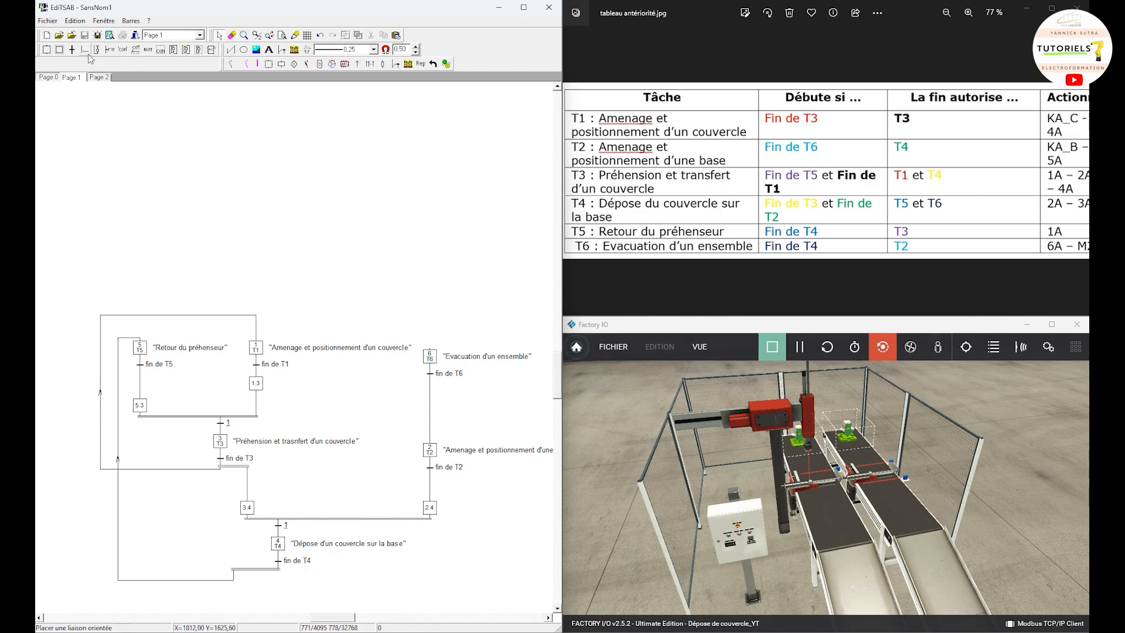
Step: Draw a return link from T4's lower divergence to step 6, routed outside and above the T6 and T2 labels
drag(421, 398, 429, 353)
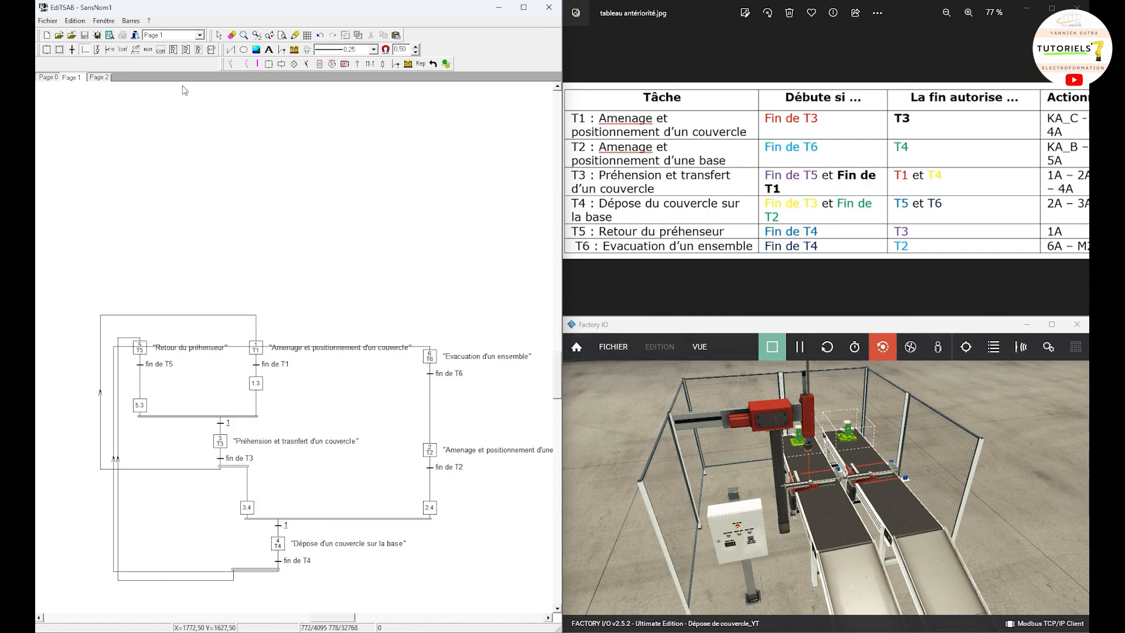
double_click(114, 384)
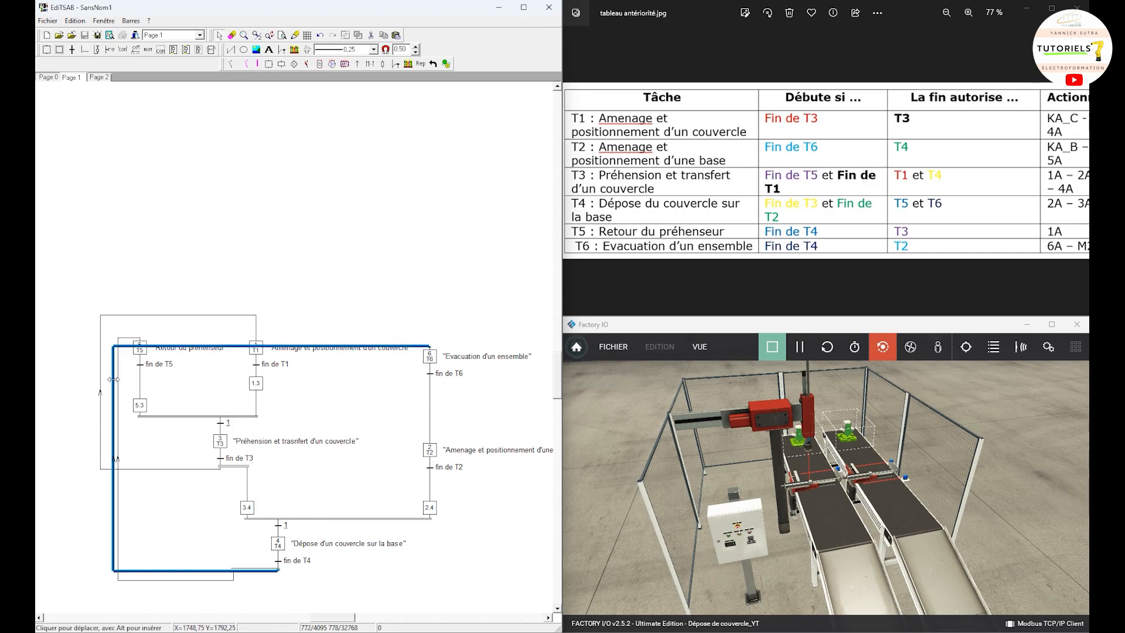
click(441, 415)
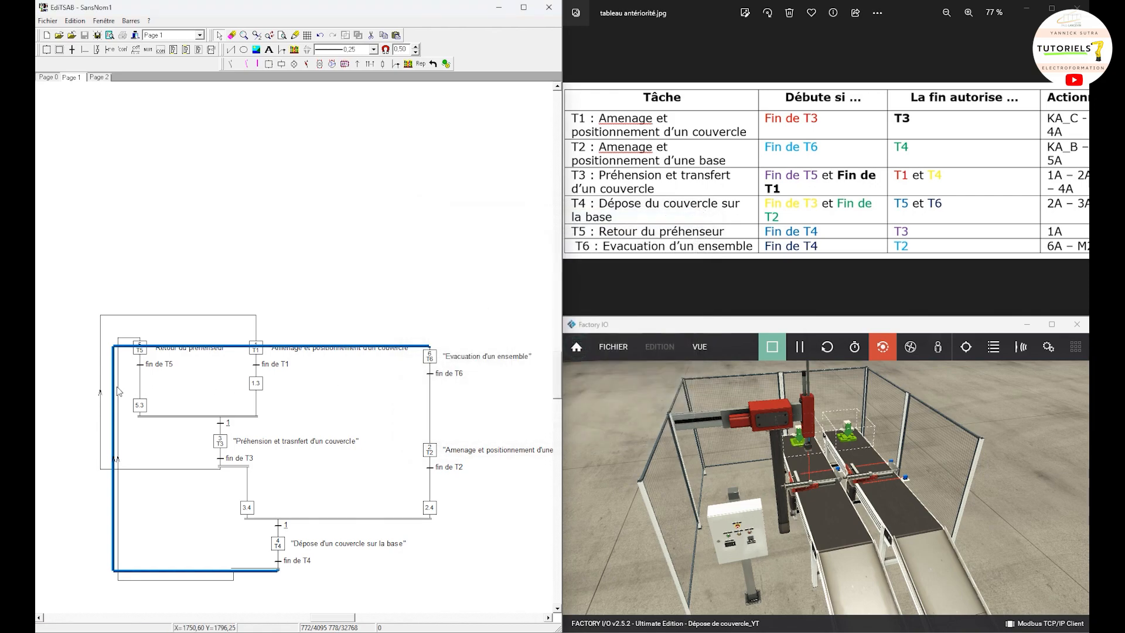
drag(116, 391, 551, 402)
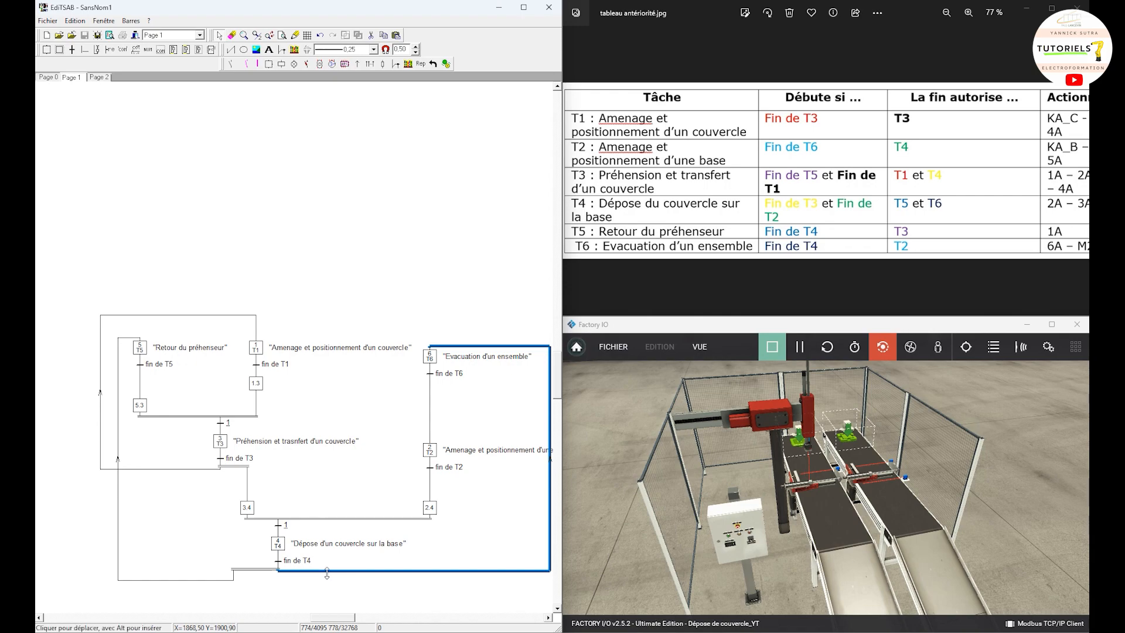
drag(327, 570, 352, 621)
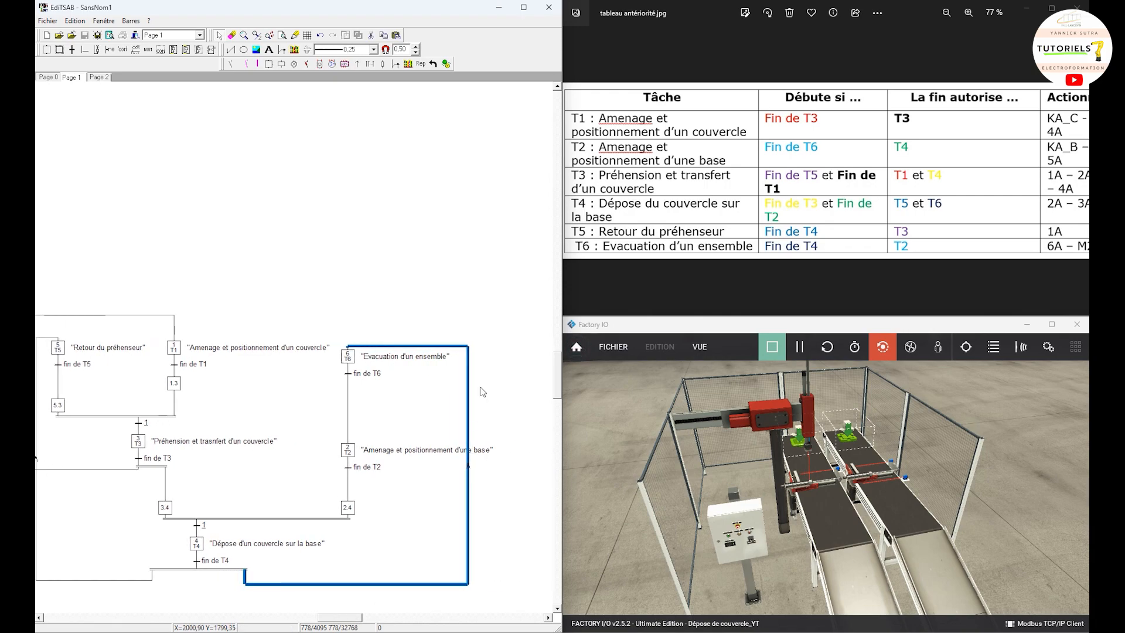
drag(468, 402, 499, 405)
click(499, 405)
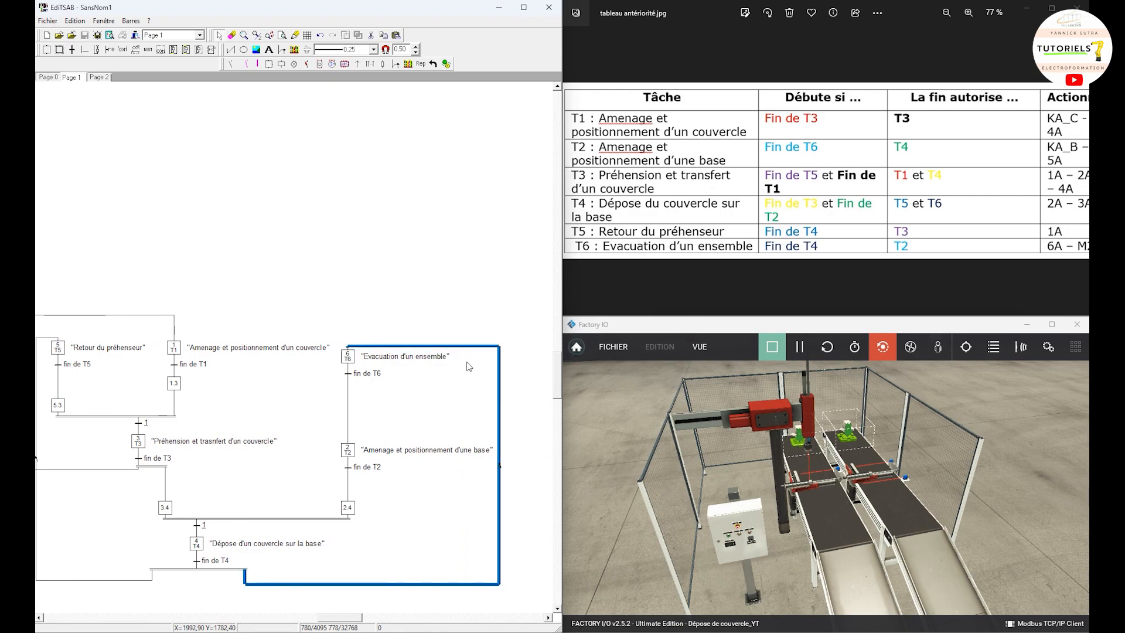
drag(468, 347, 462, 334)
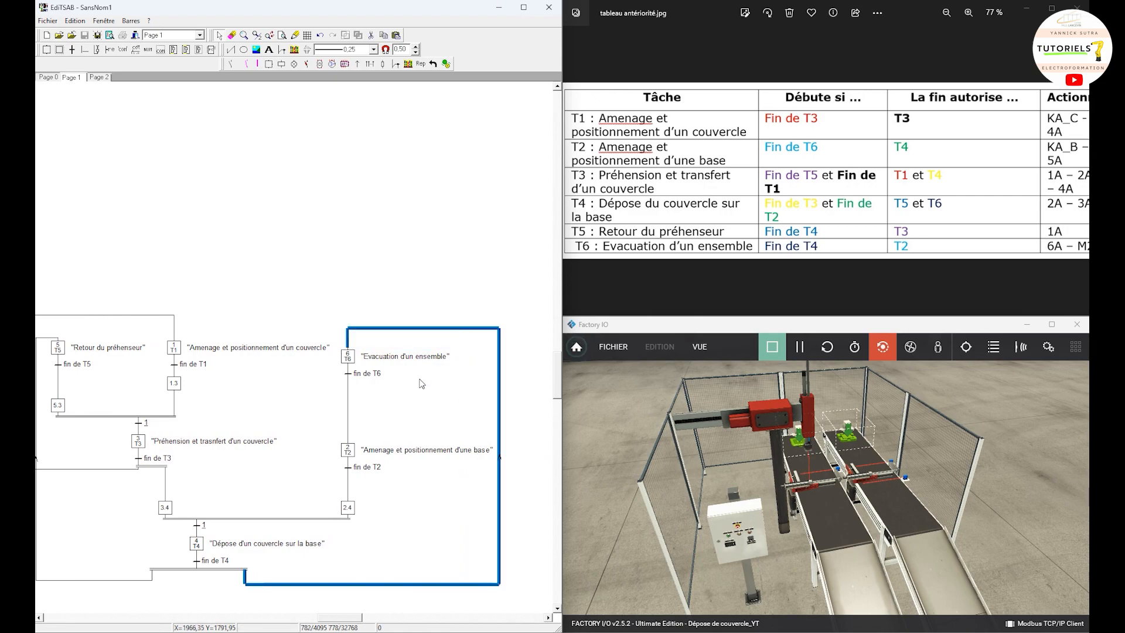
Step: Widen T3's lower divergence outward so the return link to step 1 starts at its outer end, below the double bar
scroll(421, 384, down, 2)
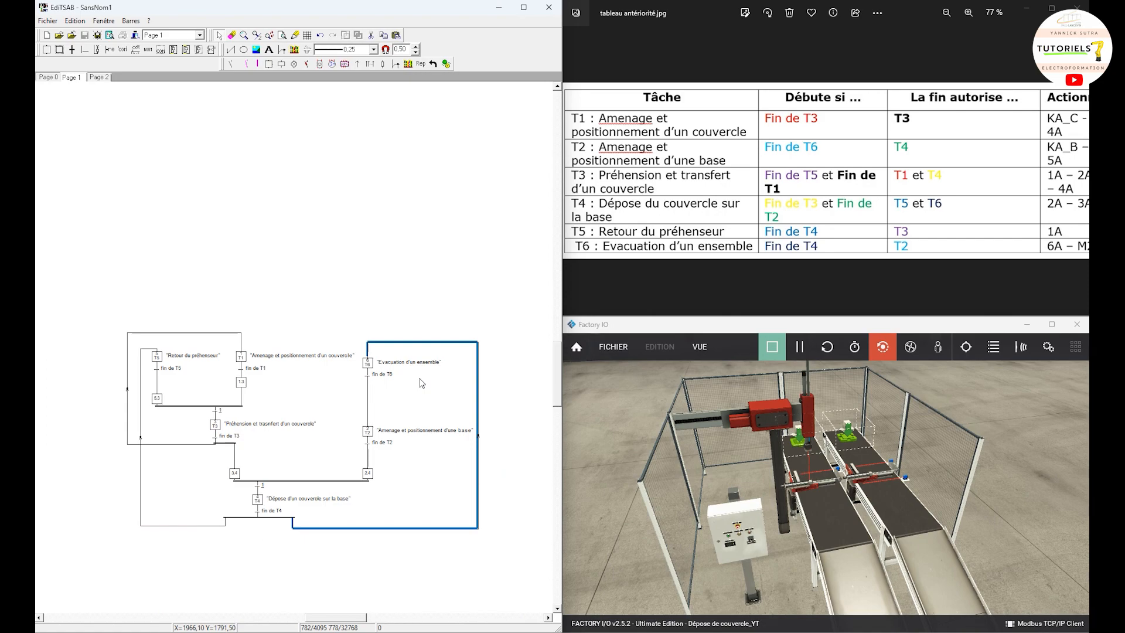
scroll(213, 442, up, 3)
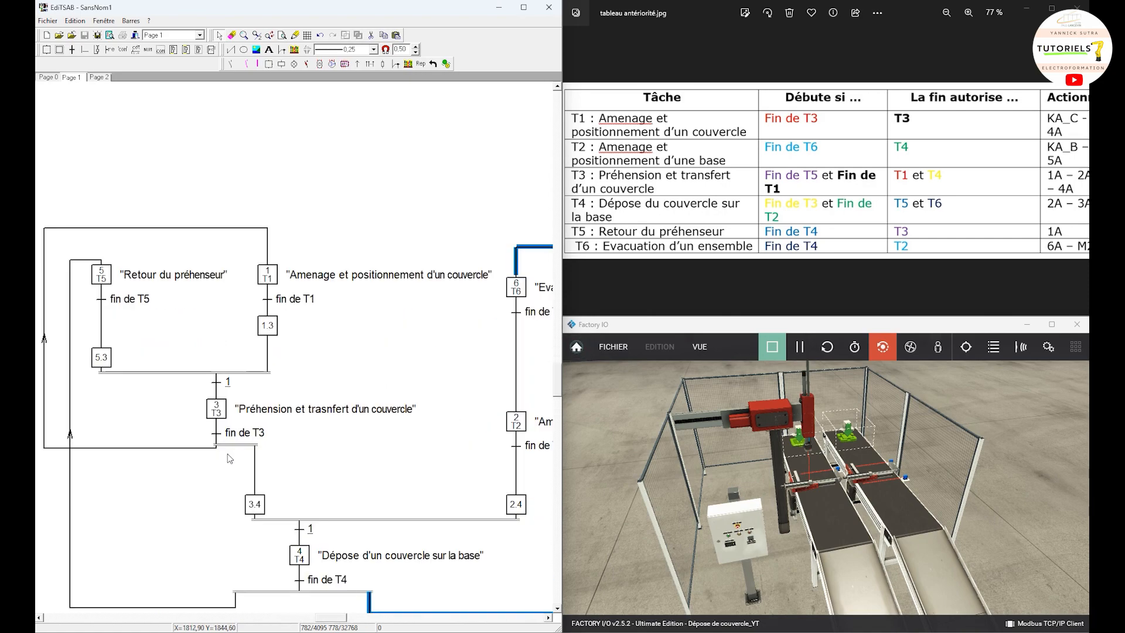
click(214, 445)
click(211, 451)
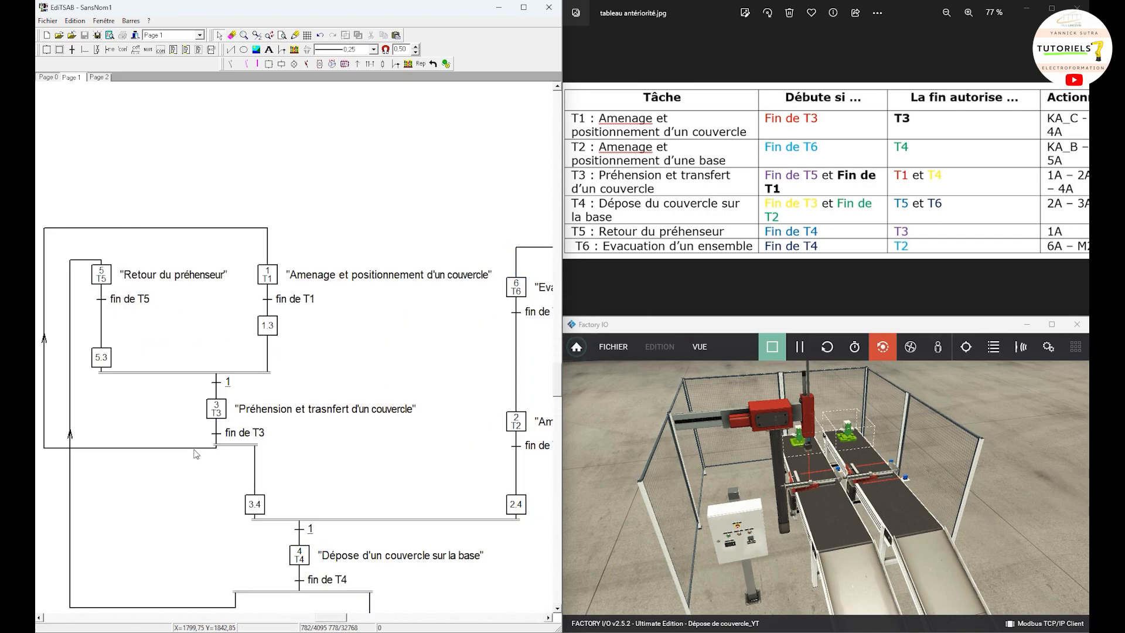
double_click(195, 449)
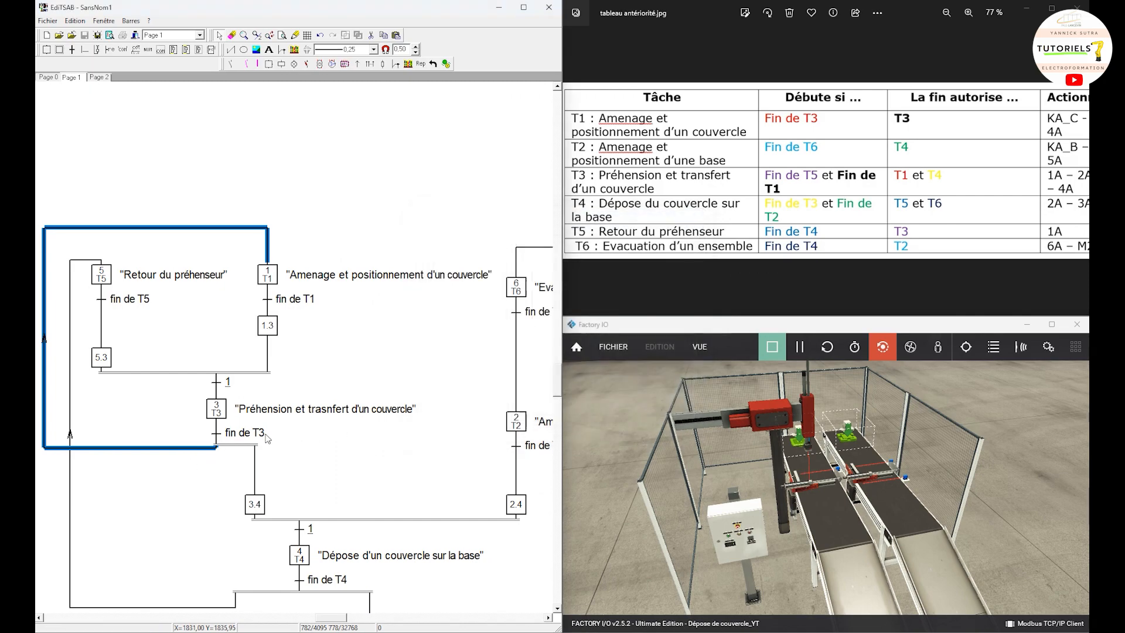
click(487, 412)
drag(211, 448, 159, 460)
click(200, 496)
Step: Maximize the editor window and examine the whole coordination grafcet on Page 1
scroll(200, 496, down, 2)
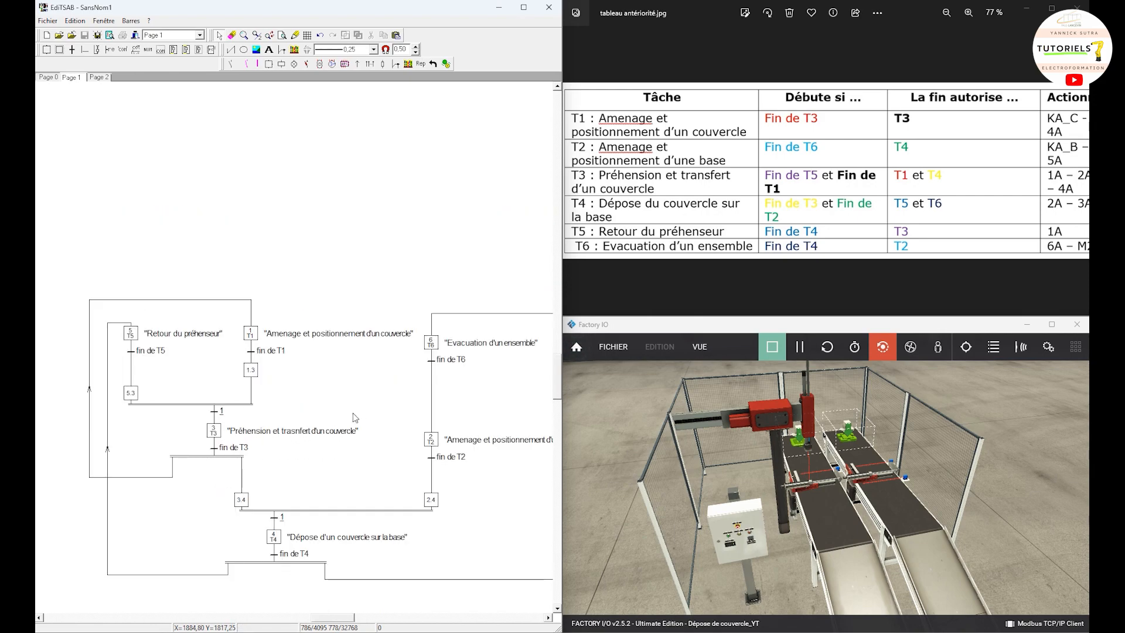
drag(345, 402, 495, 387)
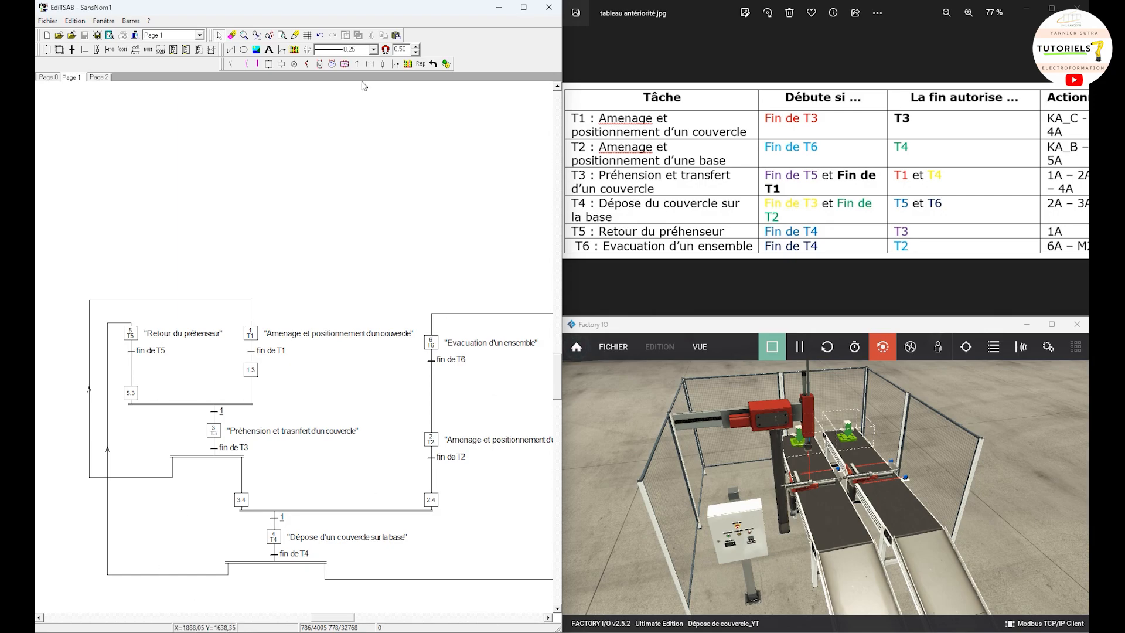
click(524, 8)
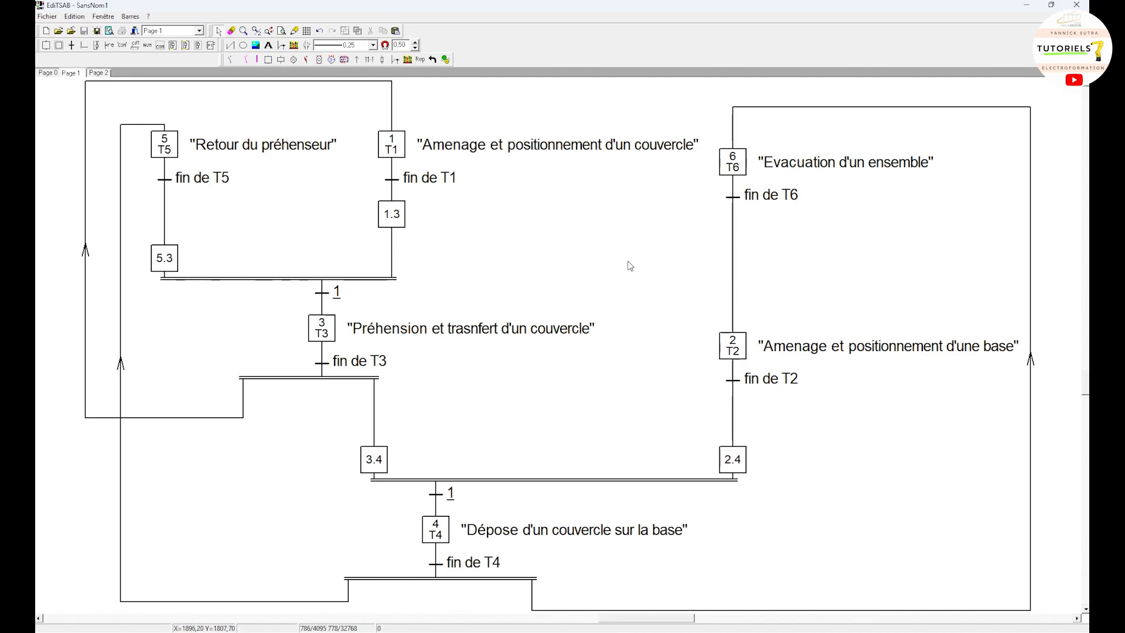
scroll(545, 240, up, 1)
scroll(545, 240, down, 2)
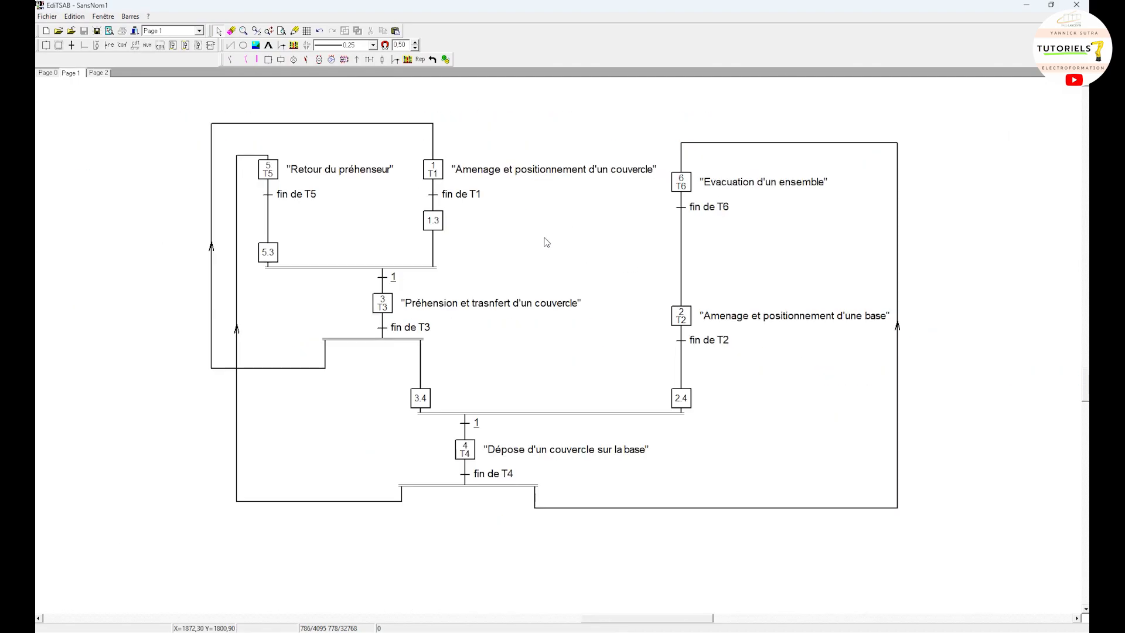
scroll(546, 242, down, 1)
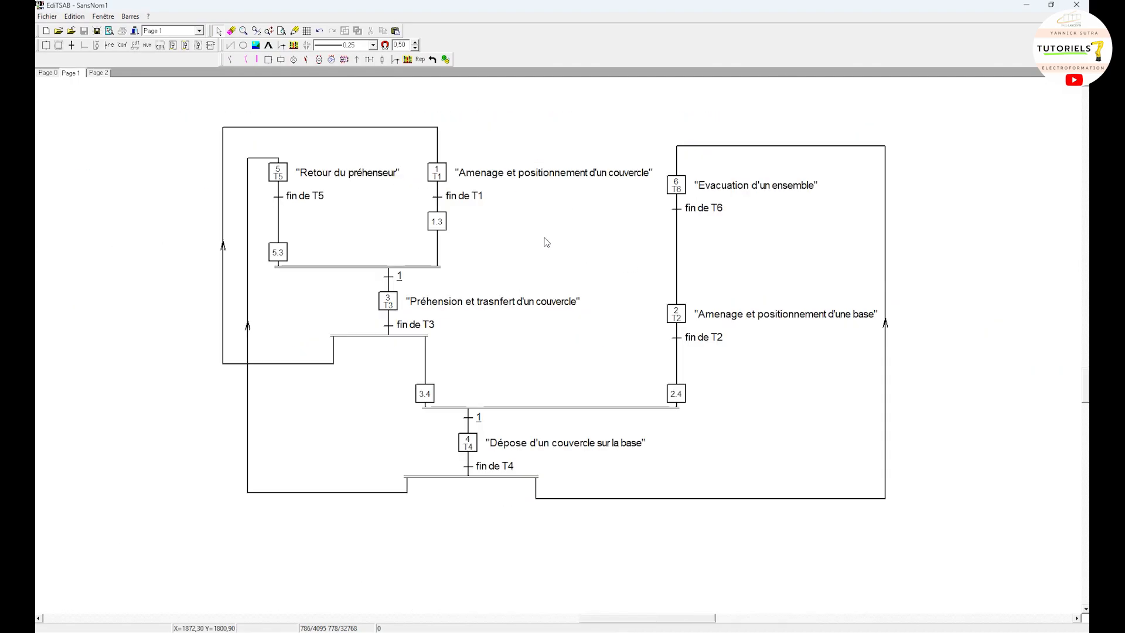